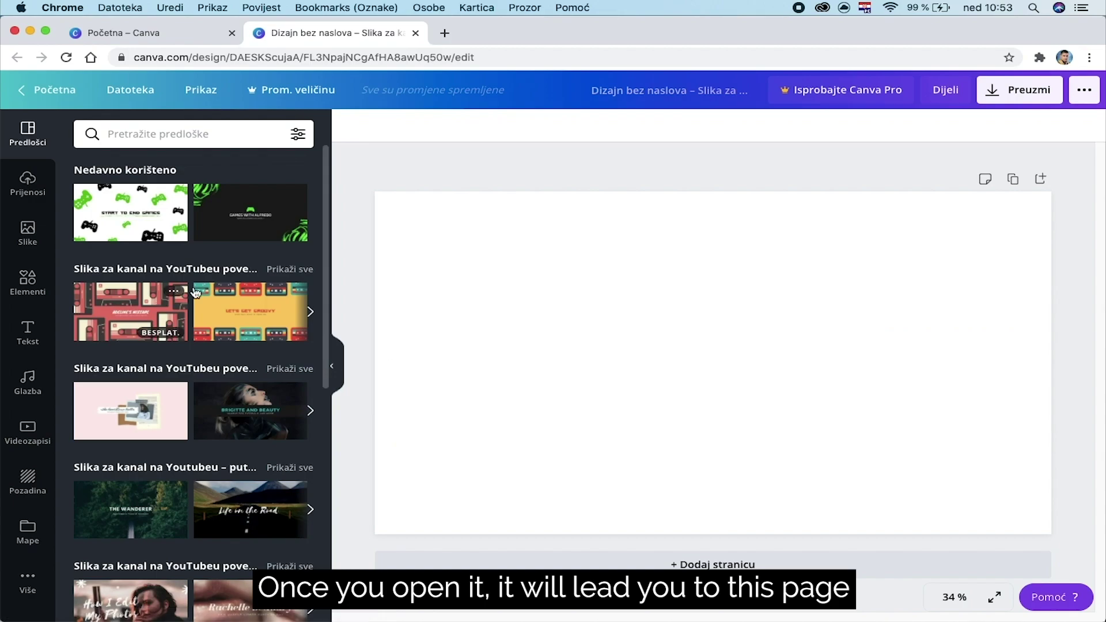
Step: Look through the available YouTube channel art templates for a suitable banner design
scroll(134, 223, down, 1)
scroll(134, 223, up, 1)
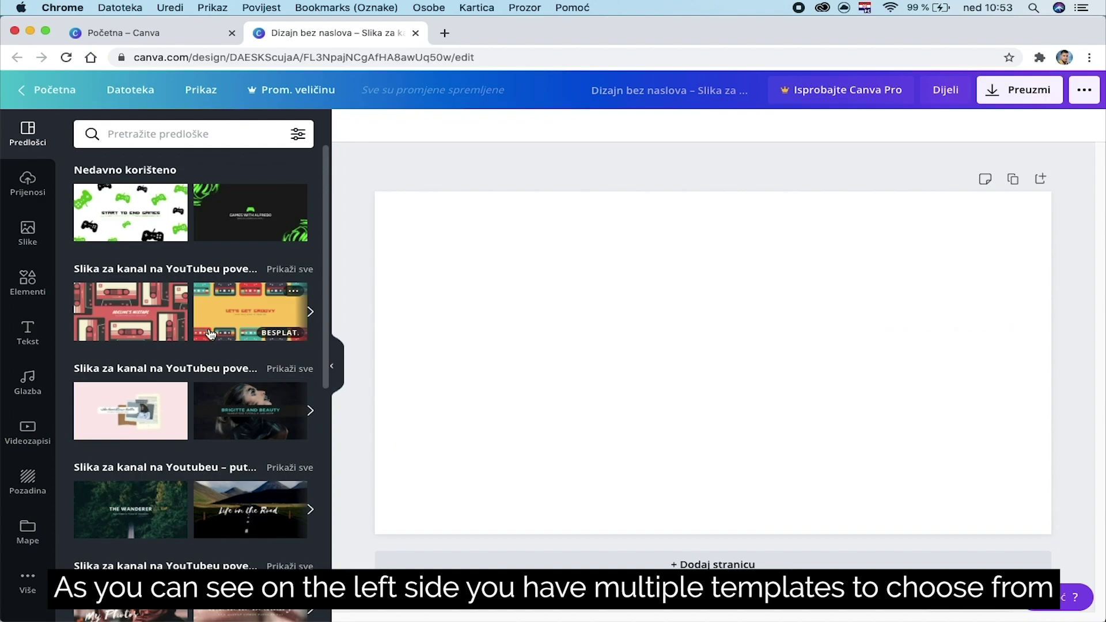
scroll(211, 335, down, 1)
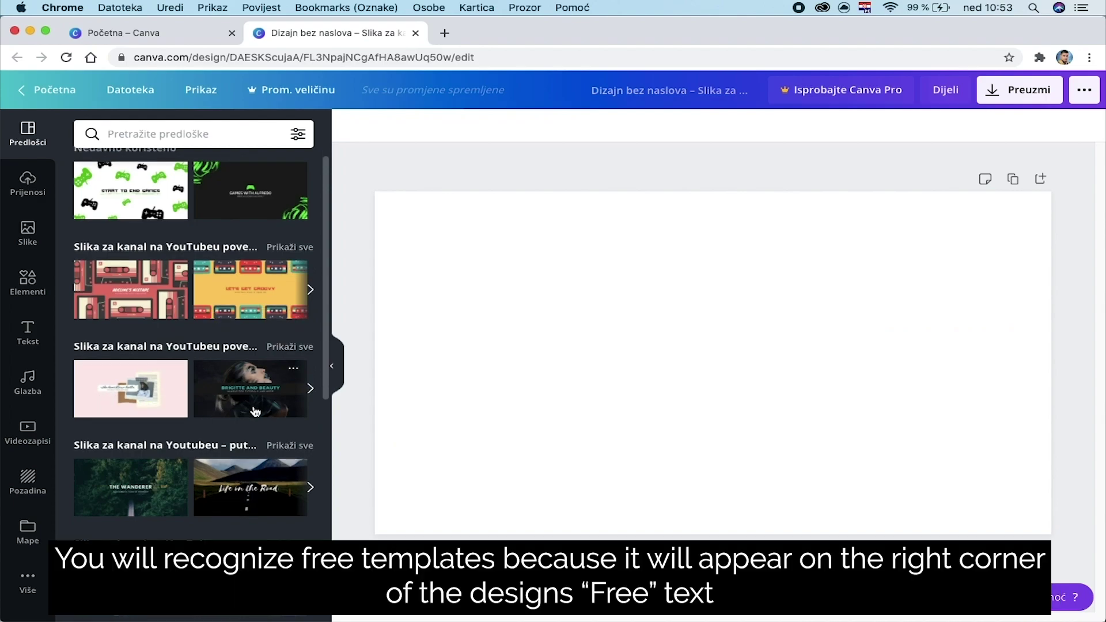
scroll(276, 385, down, 1)
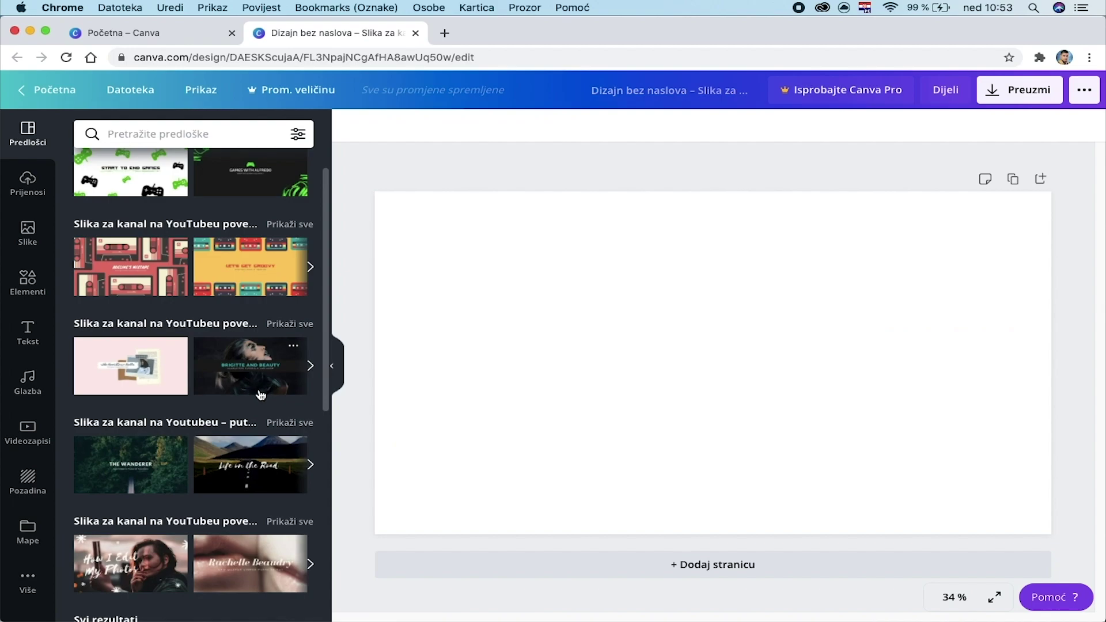
scroll(190, 381, down, 15)
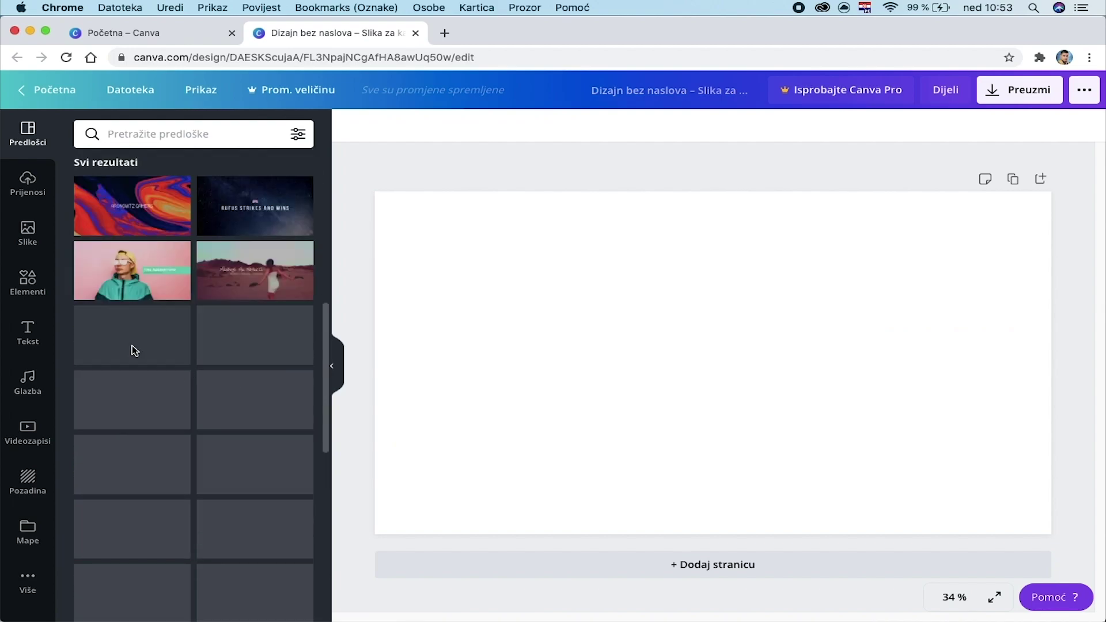
scroll(297, 491, down, 4)
scroll(297, 492, down, 20)
scroll(260, 417, down, 15)
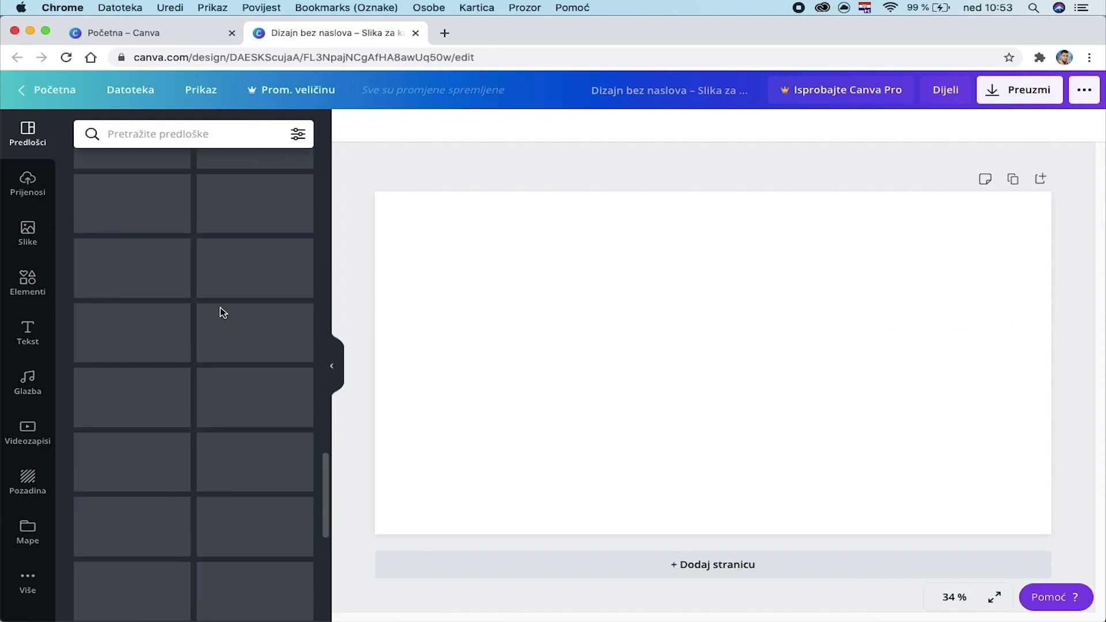
scroll(220, 307, up, 1)
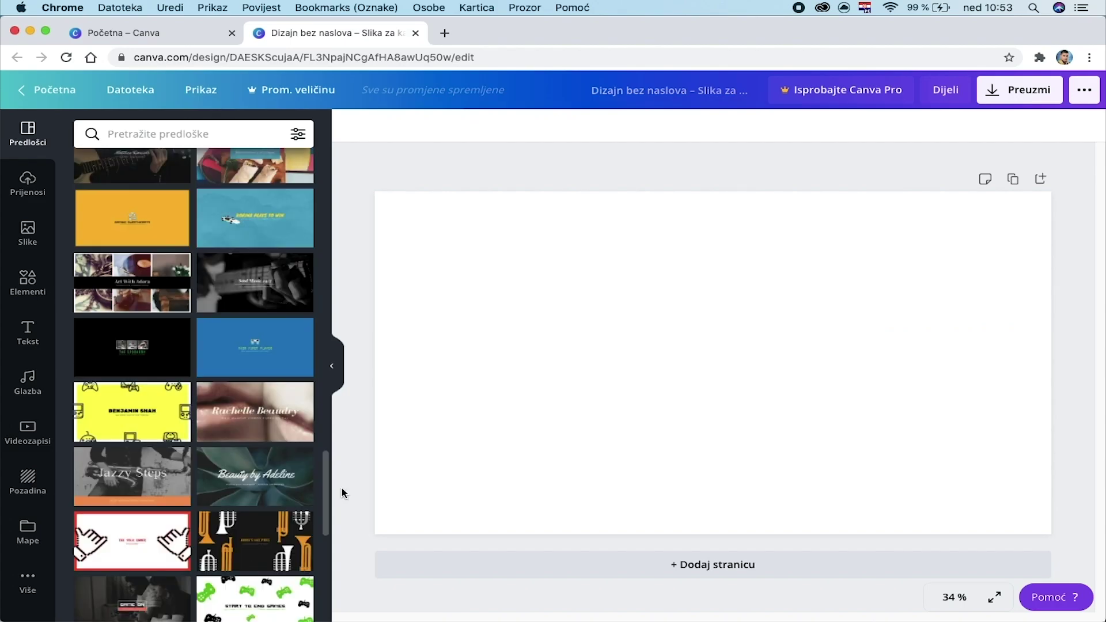
scroll(257, 521, up, 1)
scroll(181, 208, up, 10)
Step: Search the templates for "gaming"
click(168, 137)
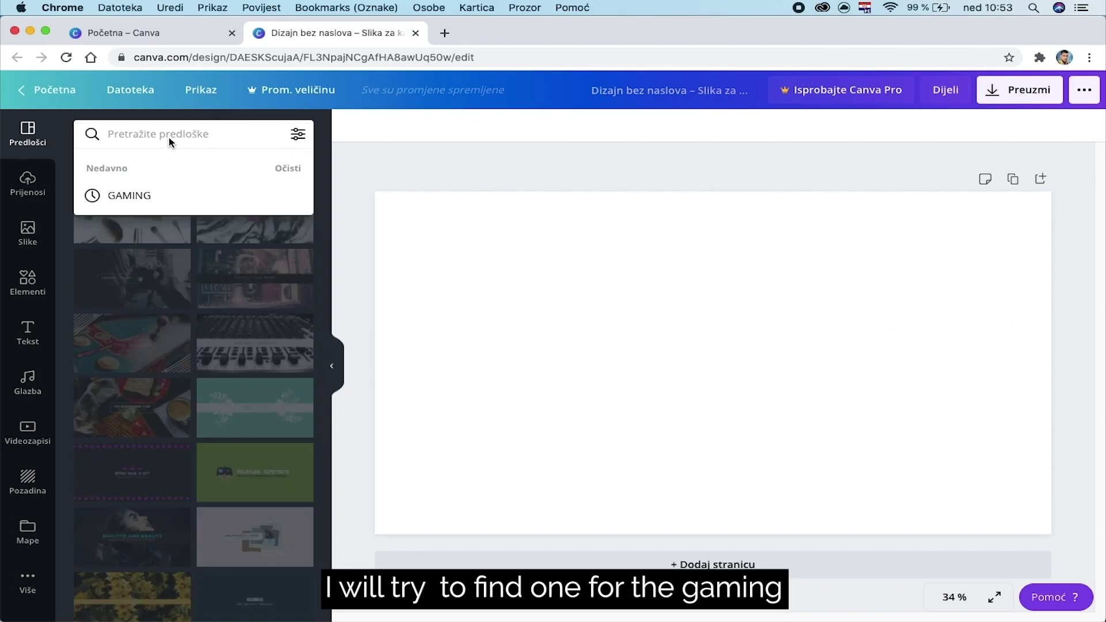
text(gami)
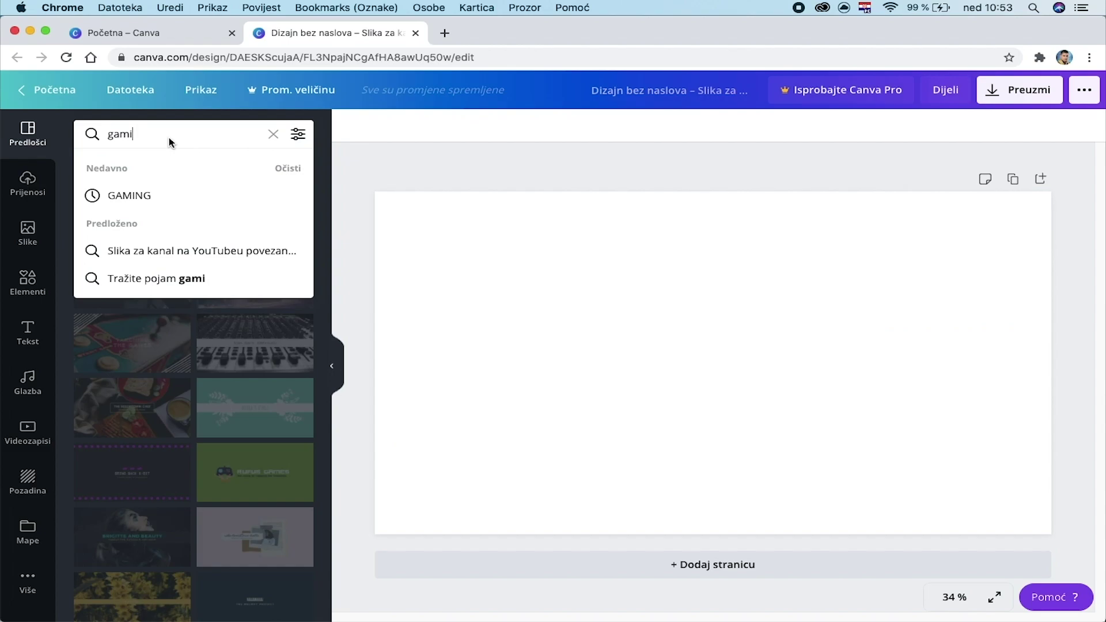
text(ng)
key(Return)
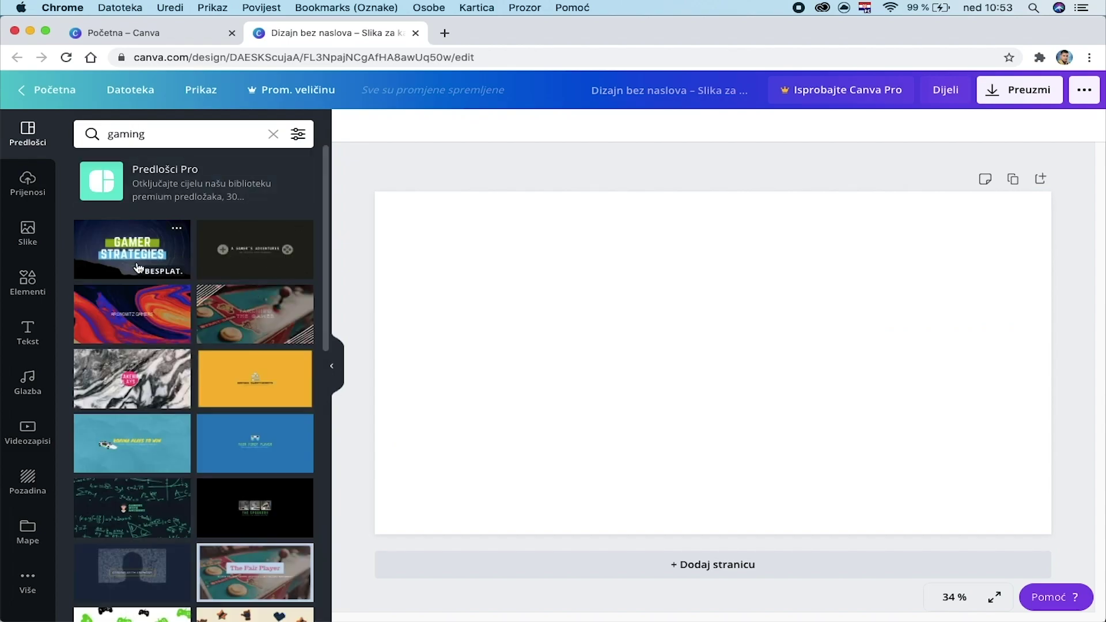
Step: Apply the free white "Start to End Games" template with green and black controllers, and collapse the template browser
scroll(248, 381, down, 5)
scroll(248, 381, down, 3)
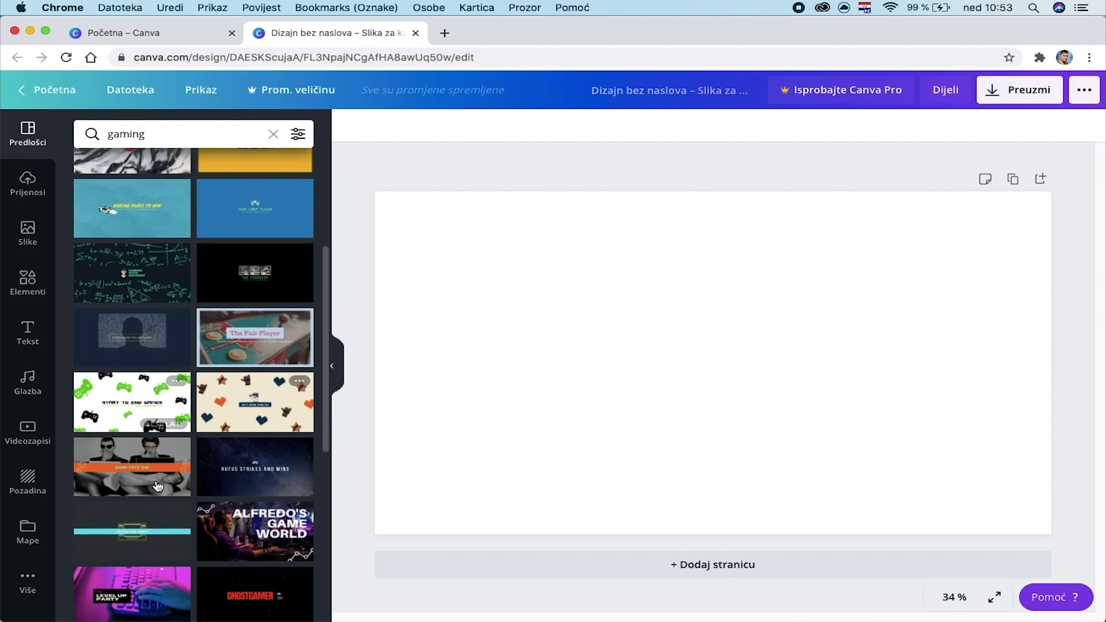
scroll(173, 444, down, 5)
scroll(173, 465, down, 10)
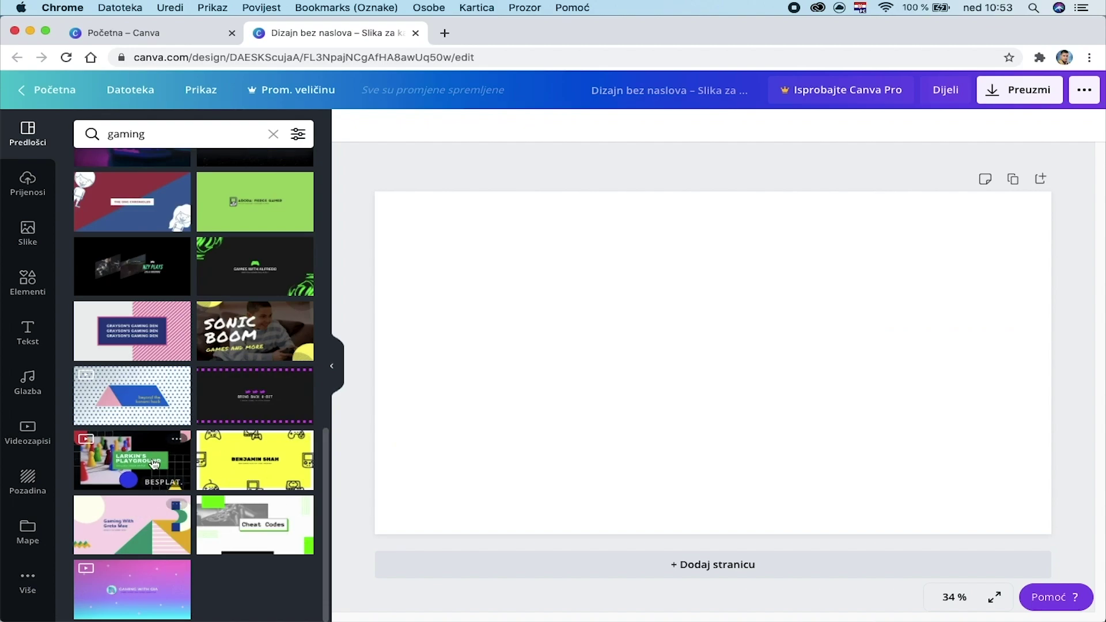
scroll(148, 479, down, 5)
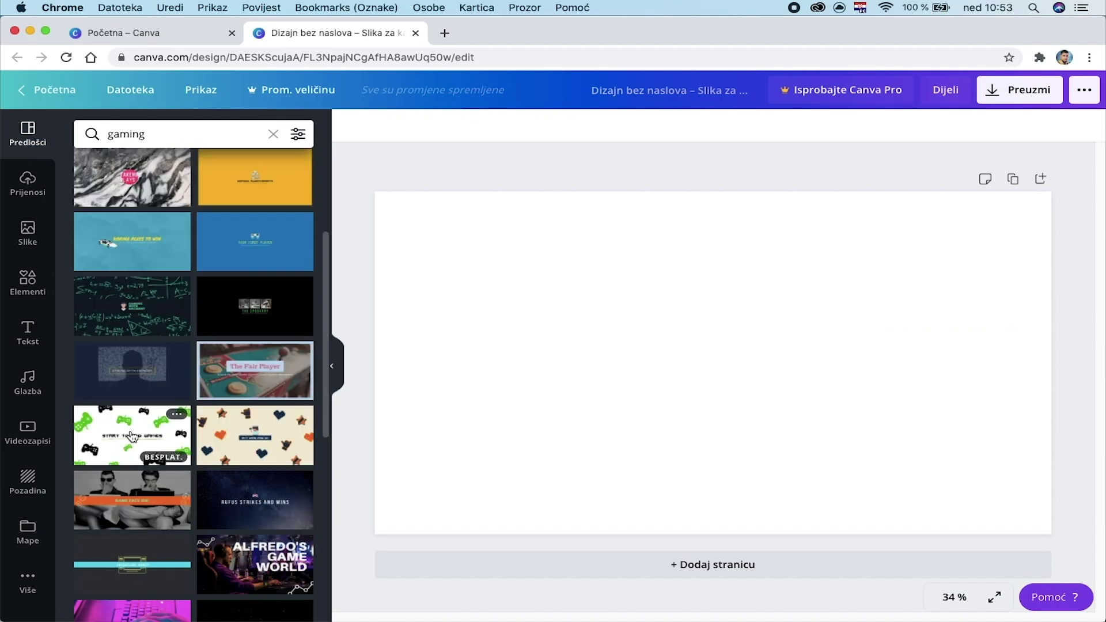
double_click(173, 426)
click(333, 370)
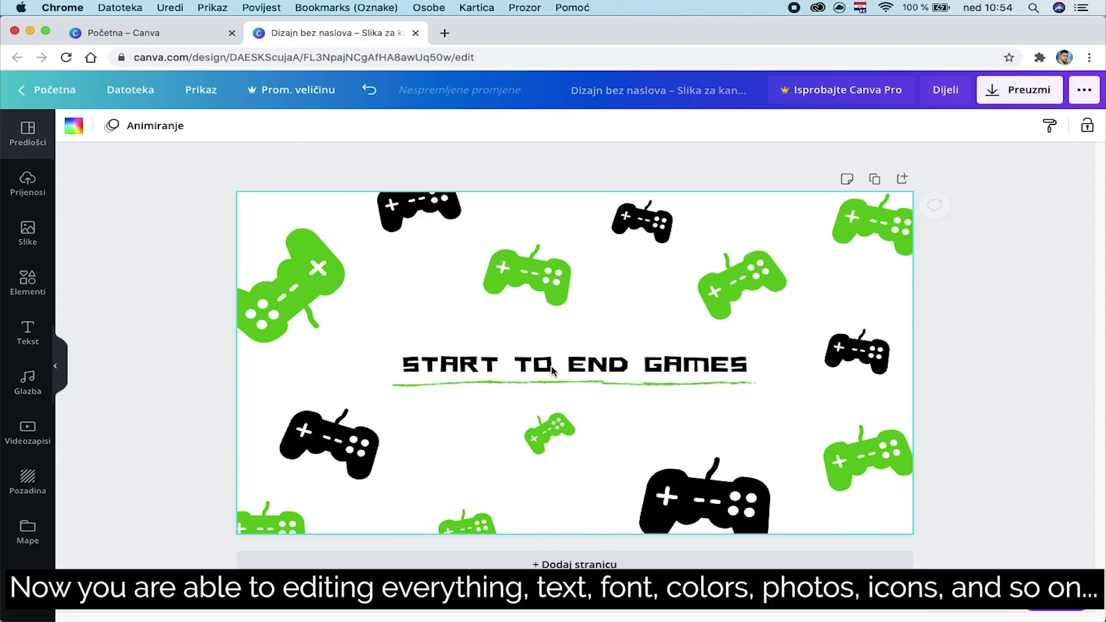
Step: Replace the banner's title text with "WELCOME TO MY CHANNEL"
click(552, 371)
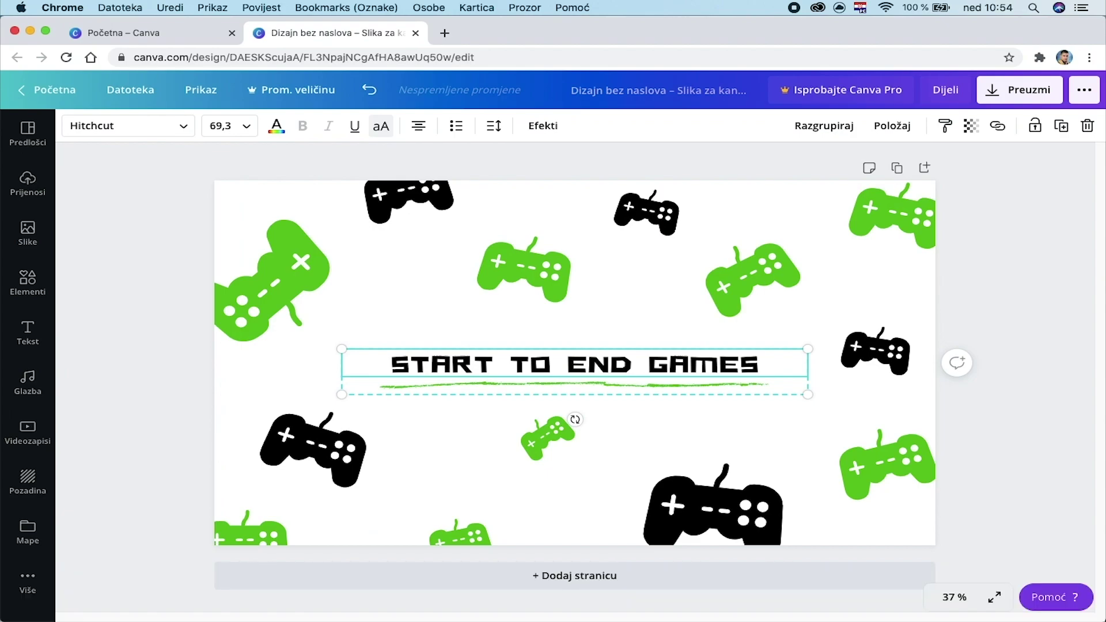
double_click(796, 362)
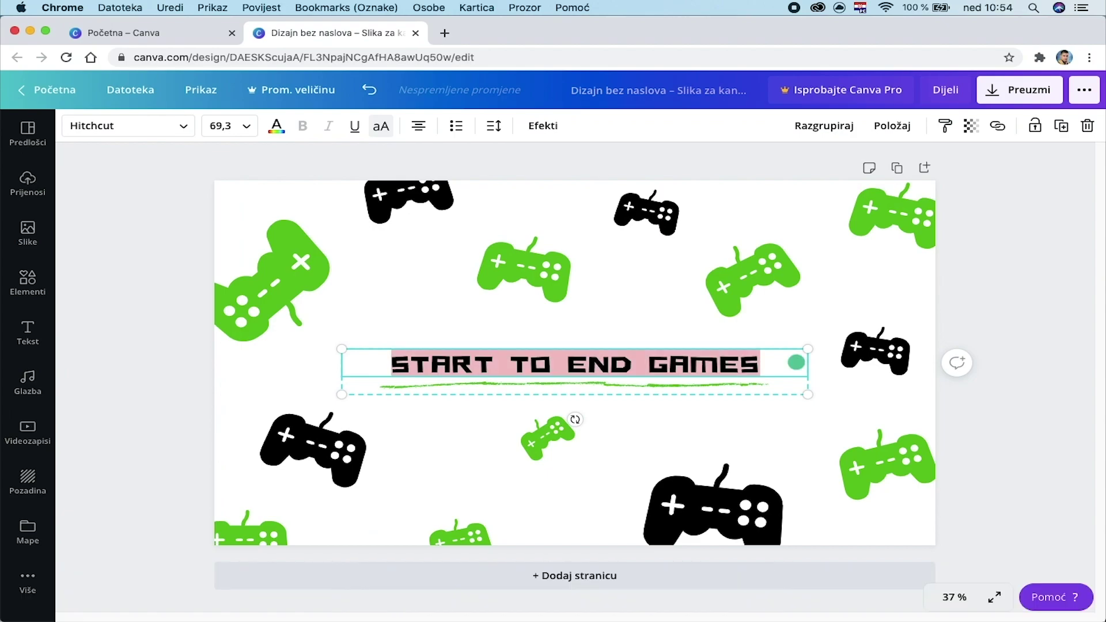
text(WELC)
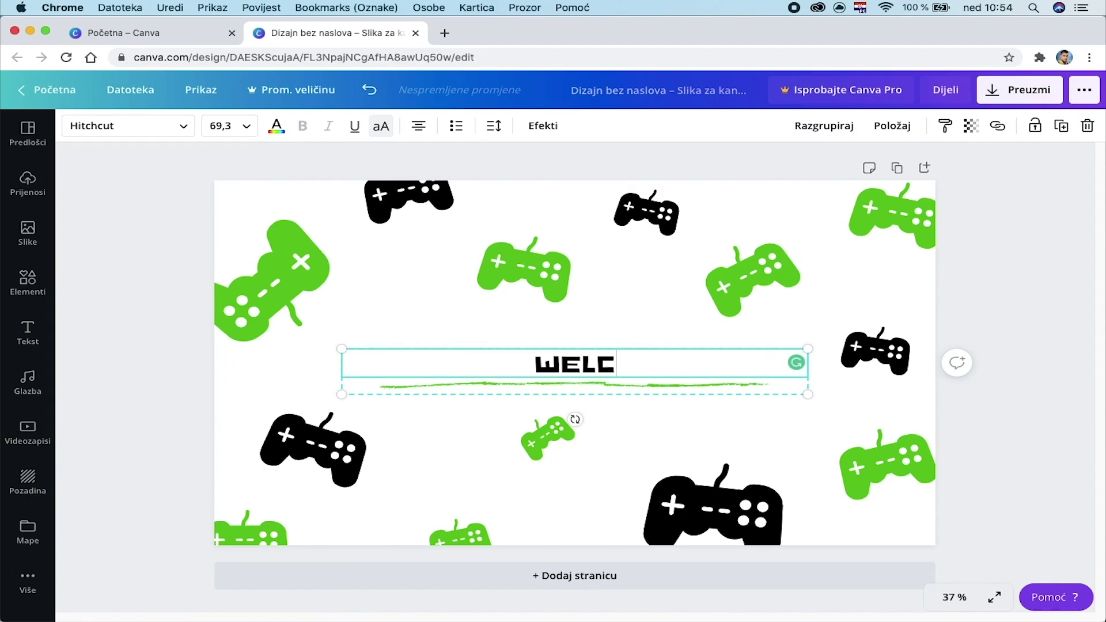
text(OME)
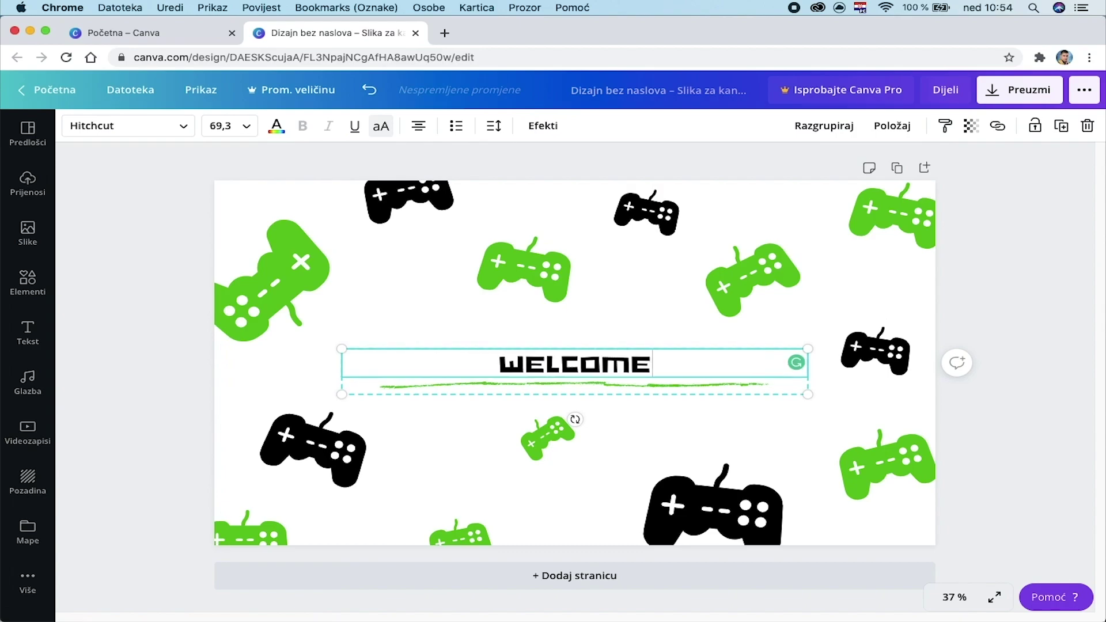
text( TO MY CHANNEL)
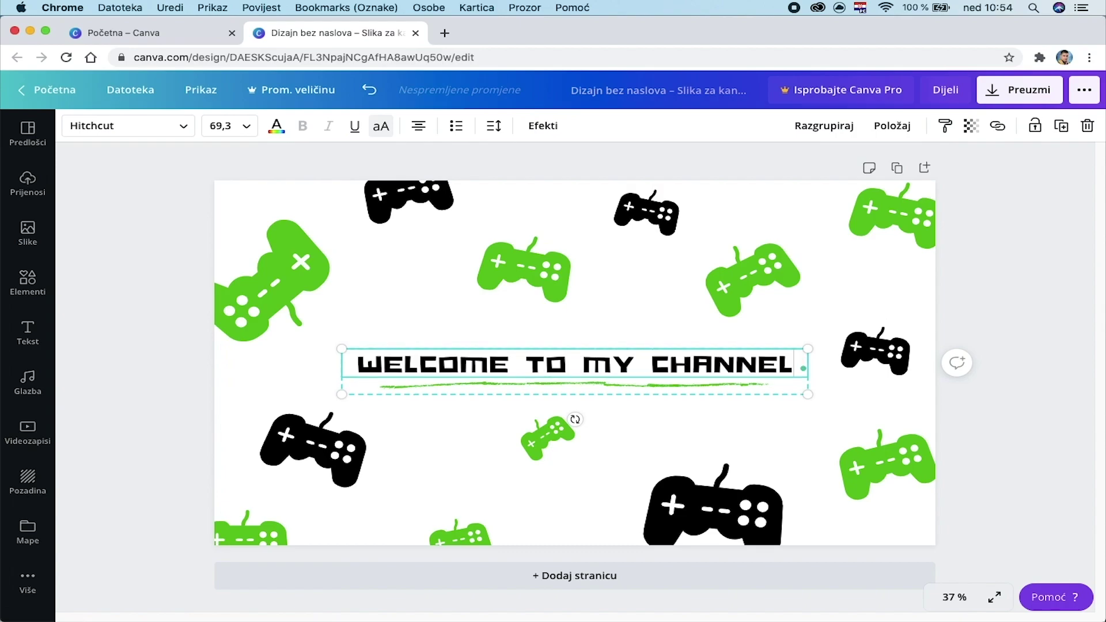
click(666, 324)
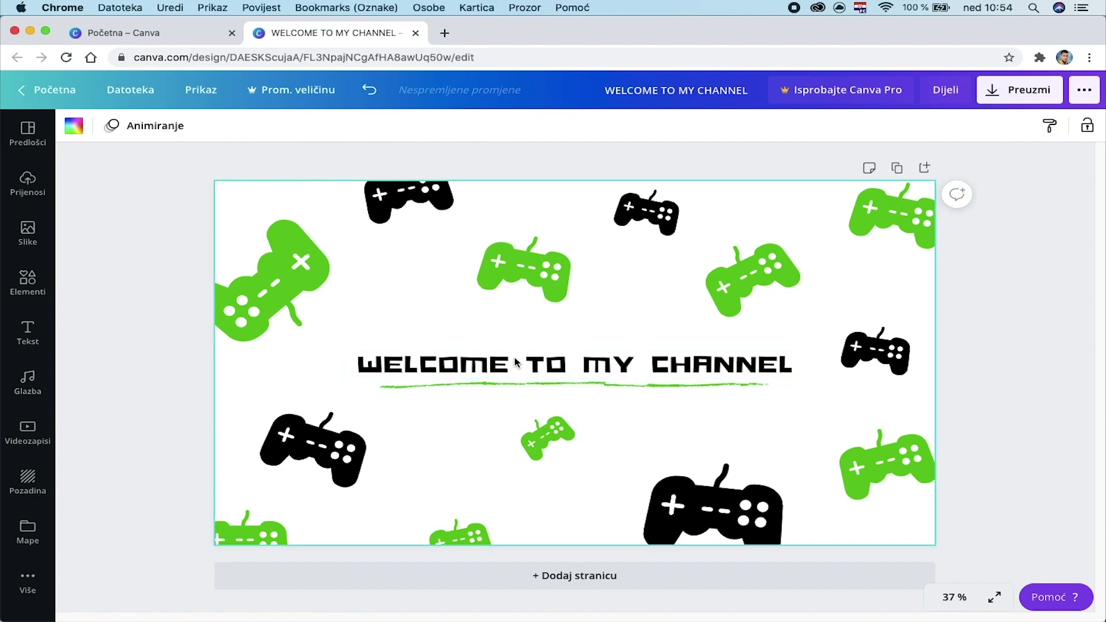
Step: Upload the LT logo image from the logo folder inside the desktop's Video Editing folder, under Youtube and Lordsse Tutorials, and add it to the banner
click(30, 202)
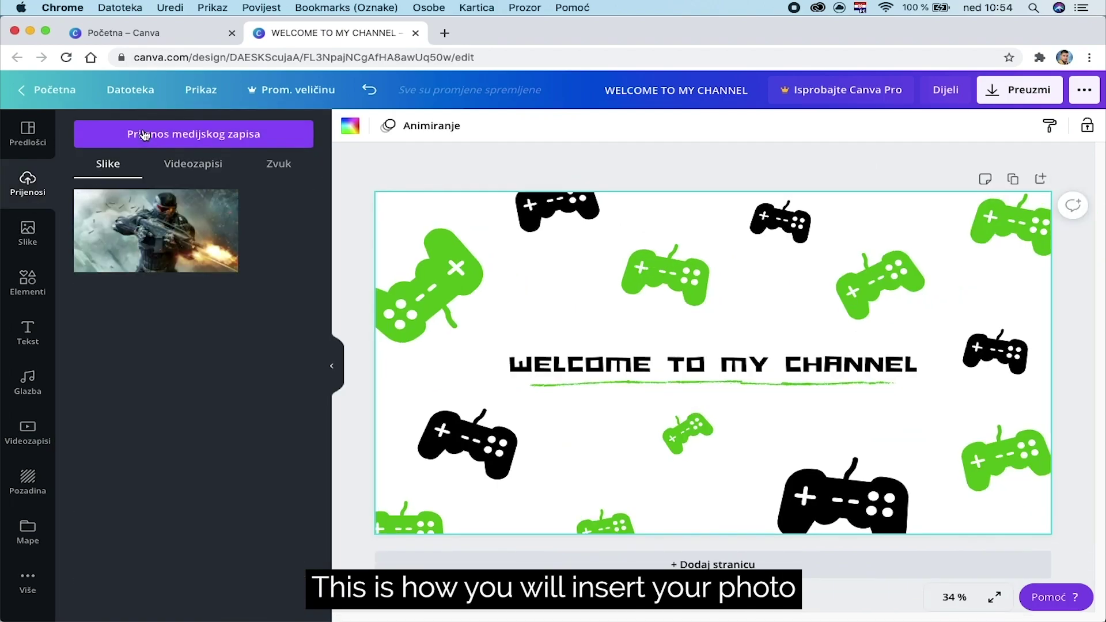
click(195, 143)
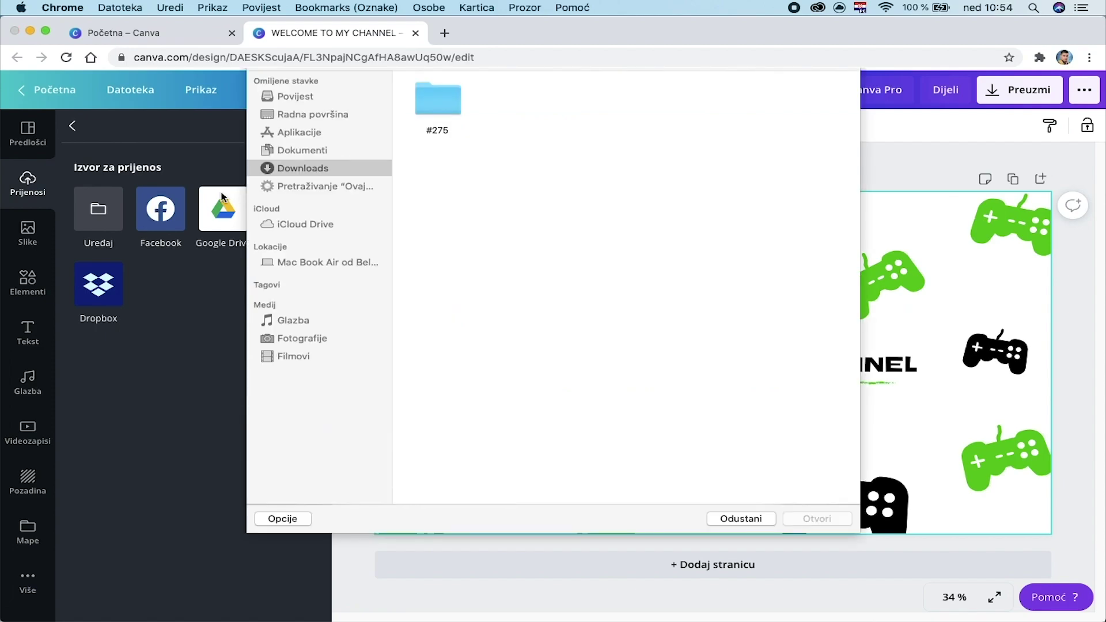
click(321, 143)
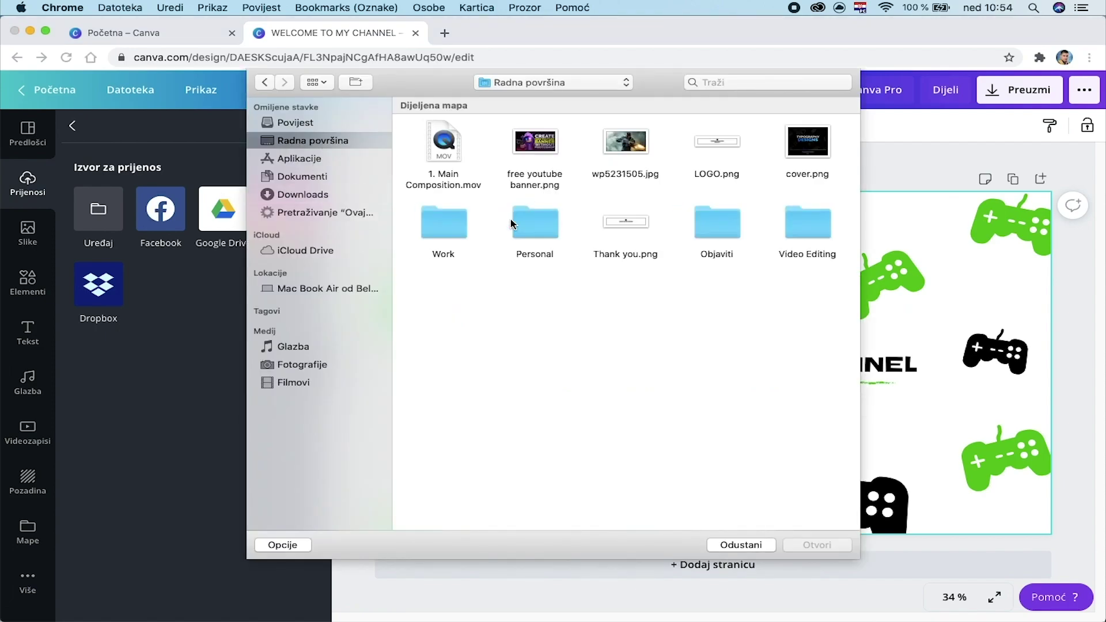
double_click(435, 228)
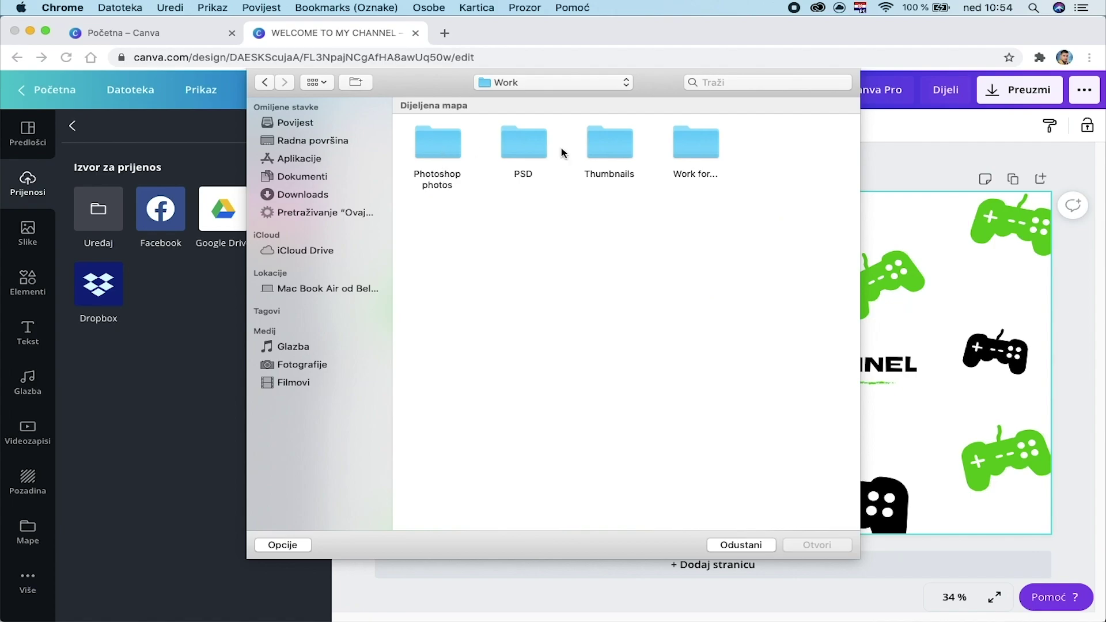
click(261, 78)
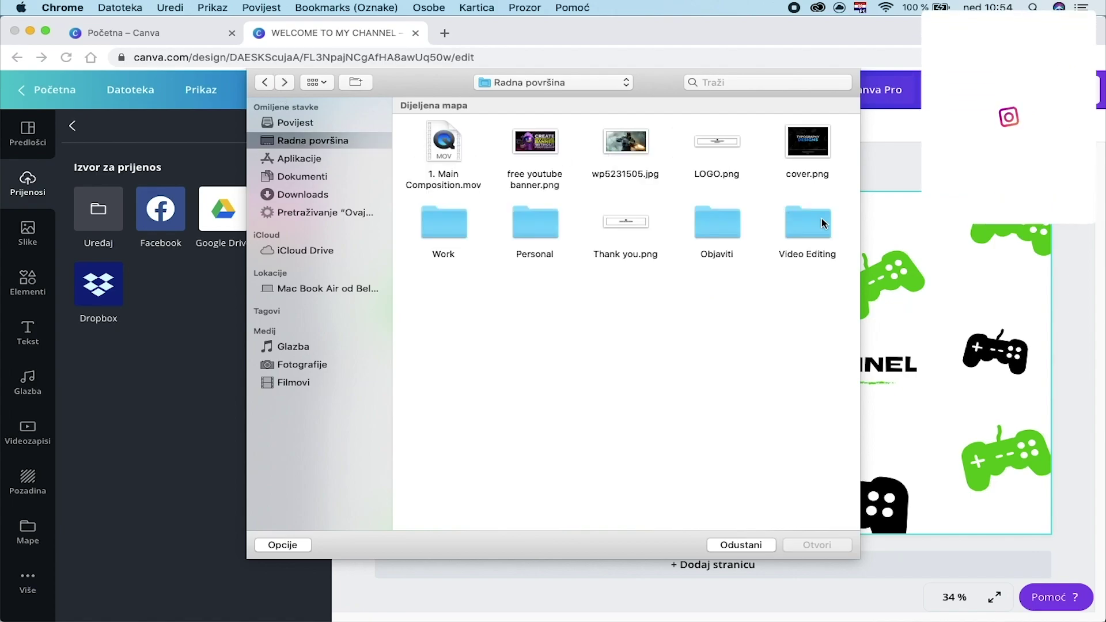
click(822, 223)
double_click(522, 144)
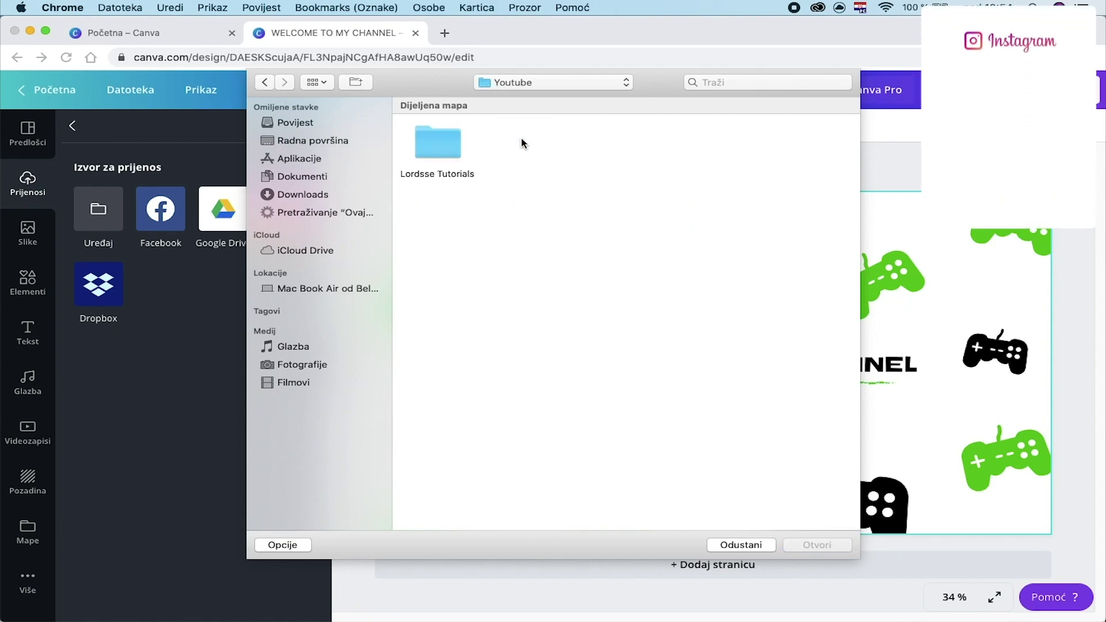
double_click(445, 145)
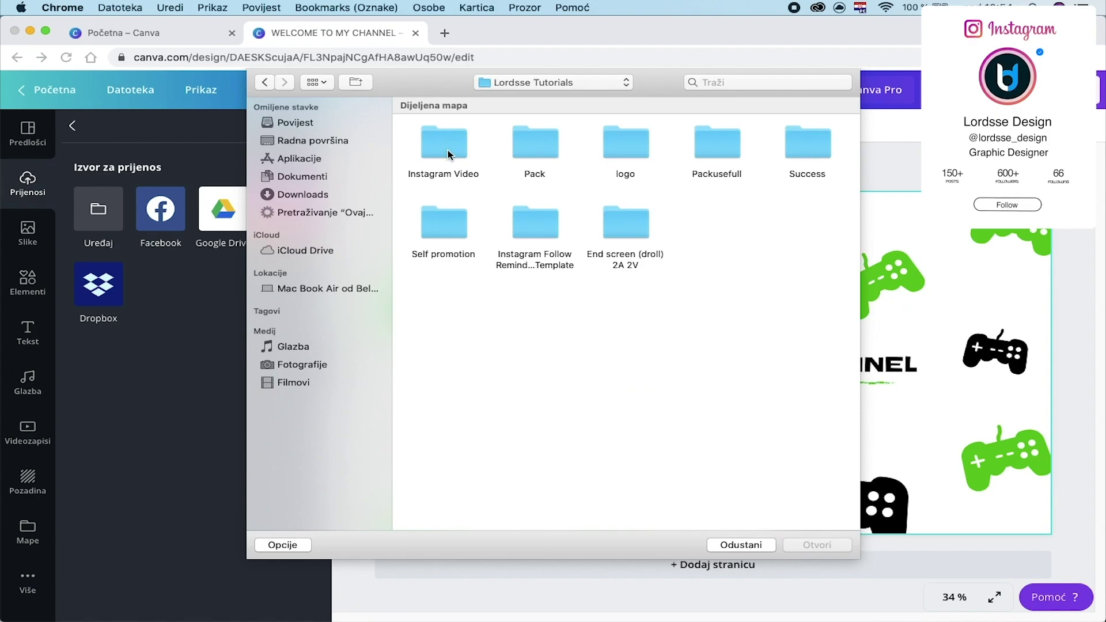
double_click(618, 135)
double_click(808, 147)
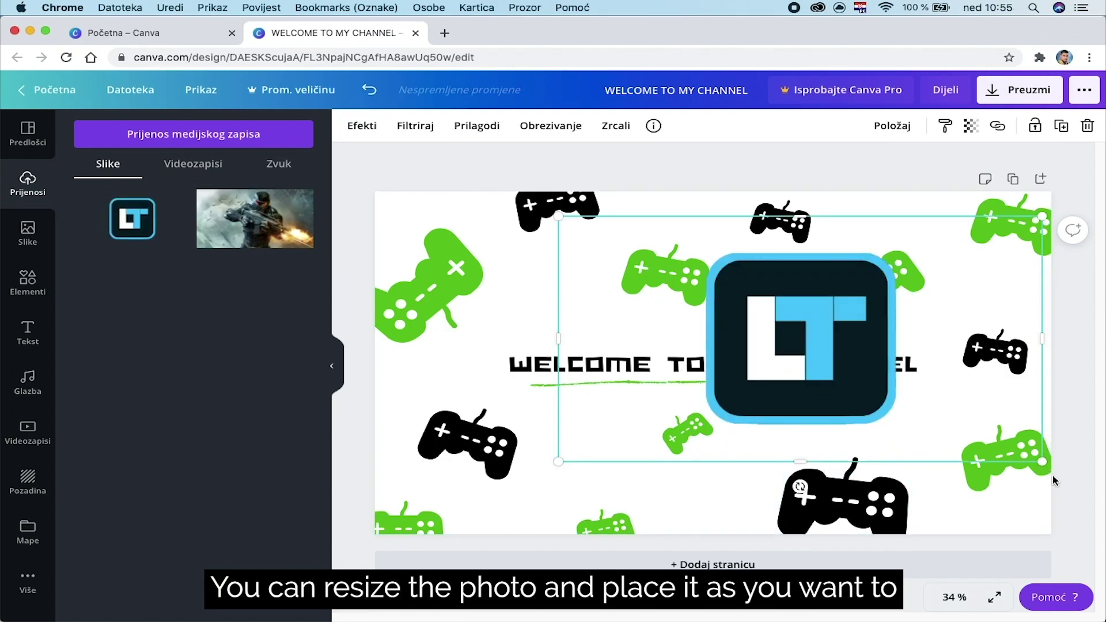
Step: Shrink the LT logo to a small badge and centre it horizontally just above the welcome title
drag(905, 416, 622, 316)
drag(606, 256, 704, 341)
drag(772, 363, 718, 340)
click(770, 468)
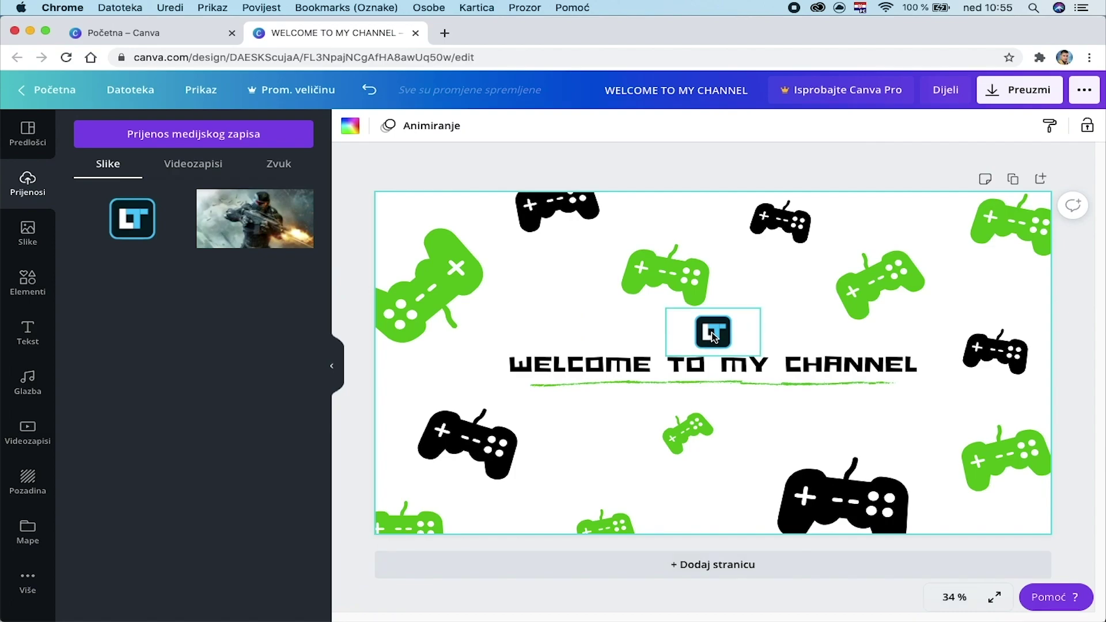
drag(662, 339, 711, 342)
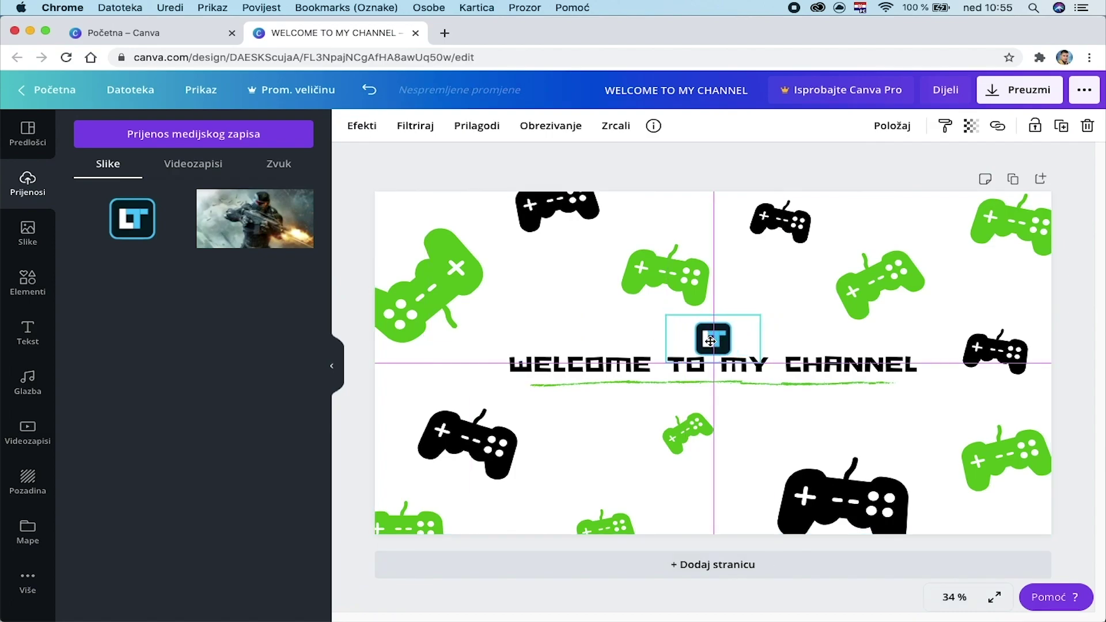
click(808, 365)
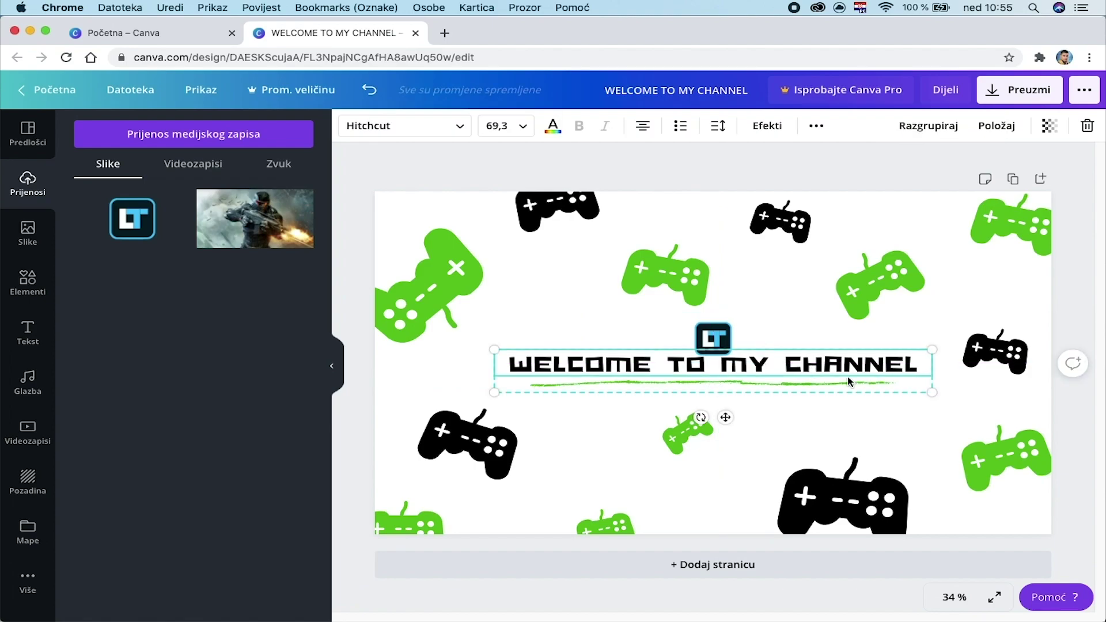
click(723, 333)
drag(722, 333, 719, 324)
Step: Nudge the green controller nearest the logo slightly down and to the left
click(843, 500)
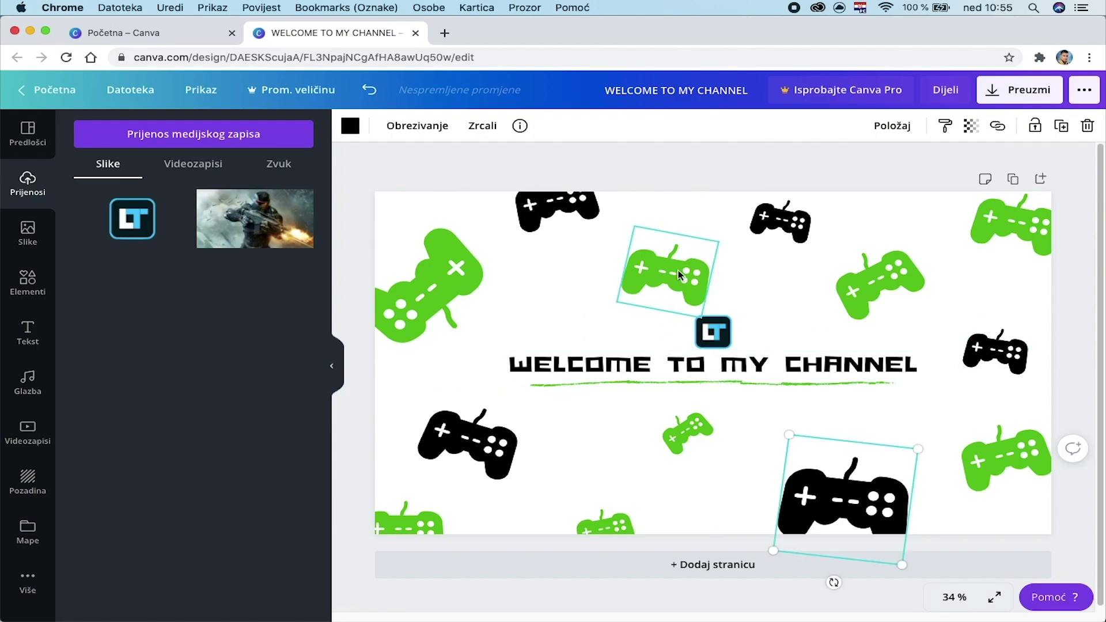
click(679, 280)
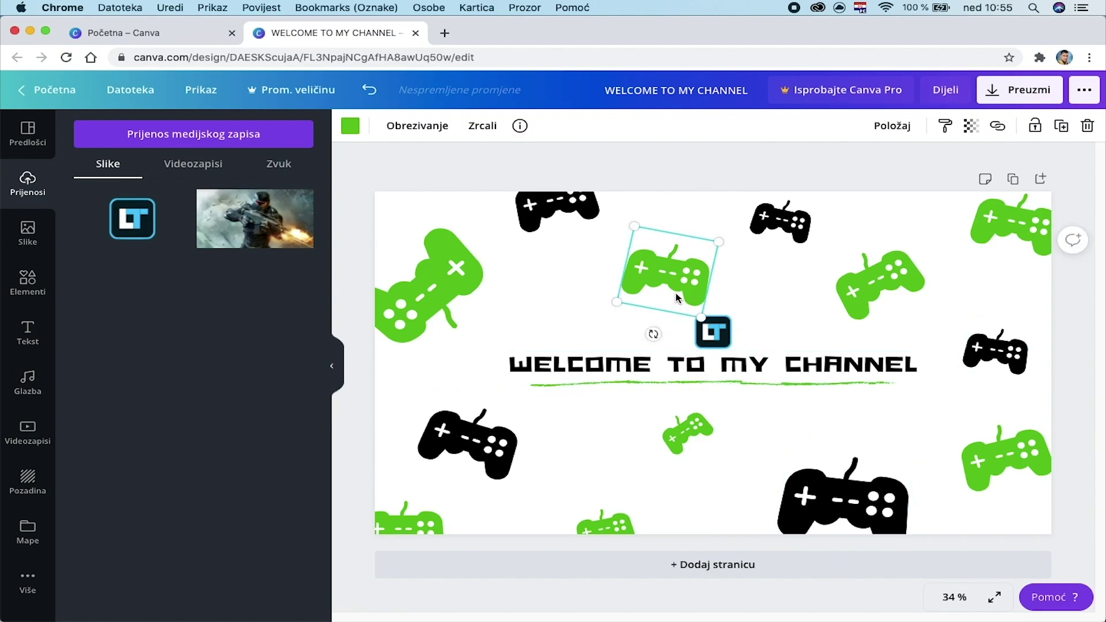
drag(689, 288, 684, 296)
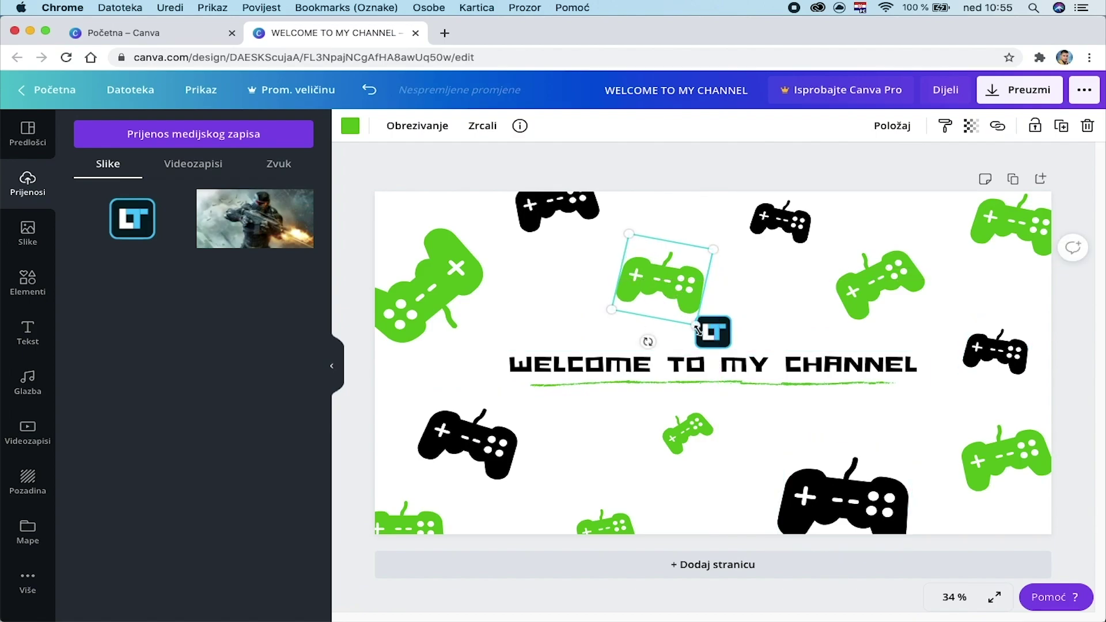
Step: Enlarge the LT logo slightly, recentre it above the title, and move the adjacent green controller up and left to clear it
drag(707, 333, 807, 380)
drag(743, 334, 713, 333)
click(642, 267)
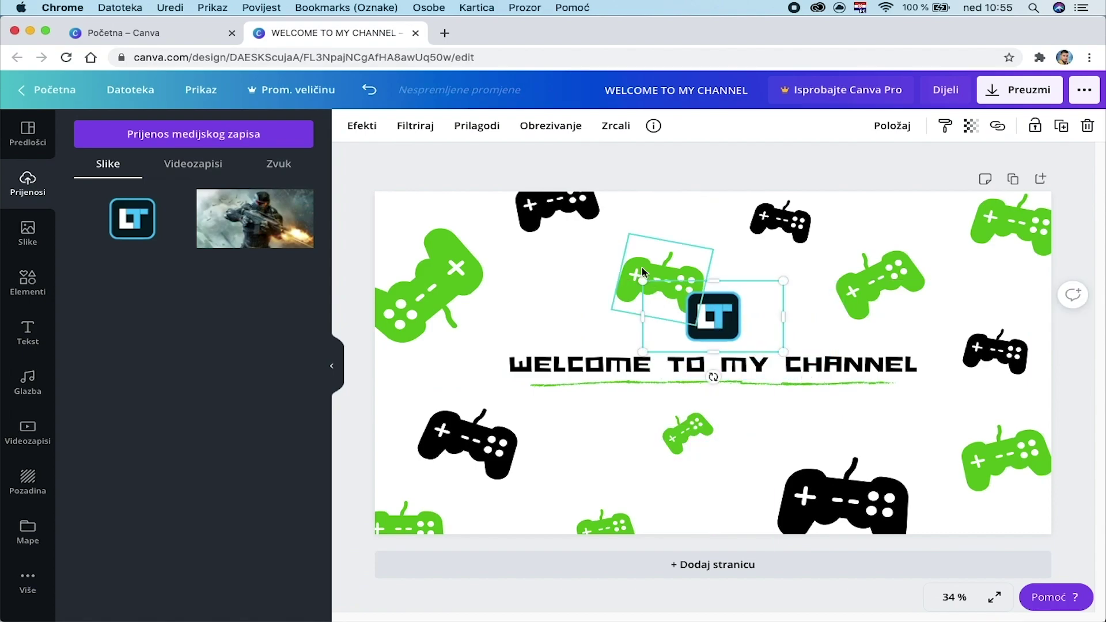
mouse_move(642, 267)
mouse_down()
mouse_move(629, 262)
mouse_move(633, 252)
mouse_up()
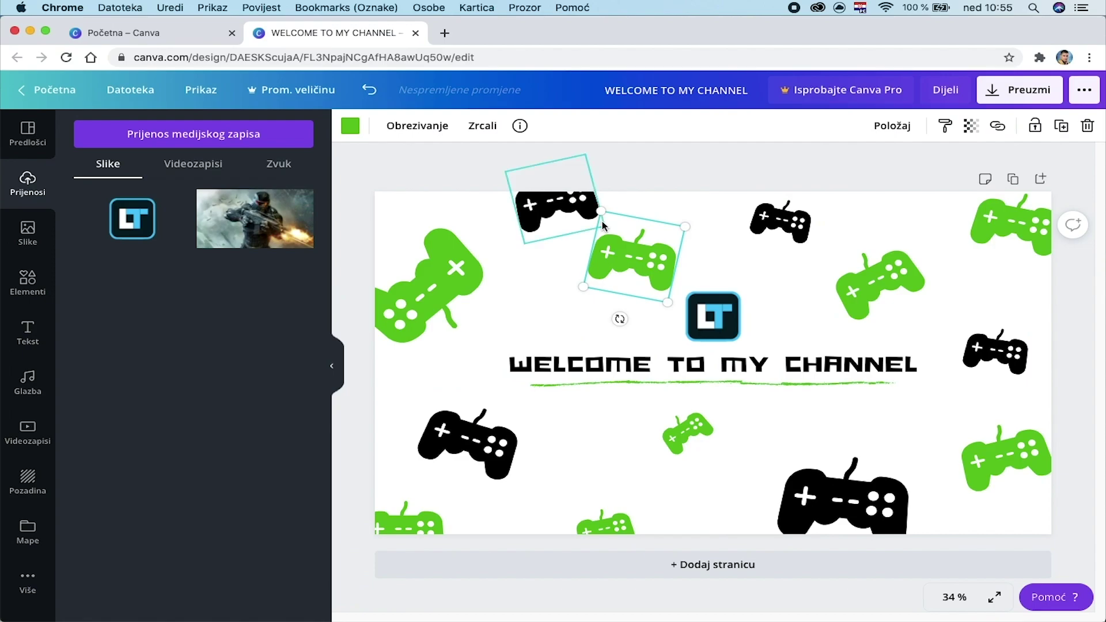
Step: Shrink the green controller beside the LT logo very slightly
drag(601, 211, 624, 206)
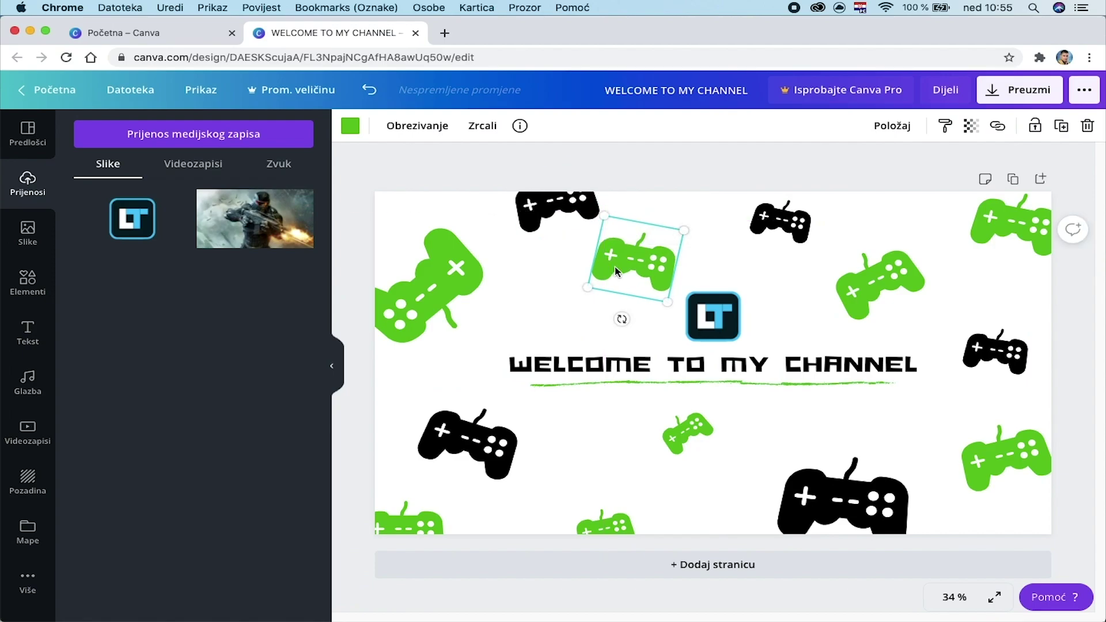
double_click(657, 248)
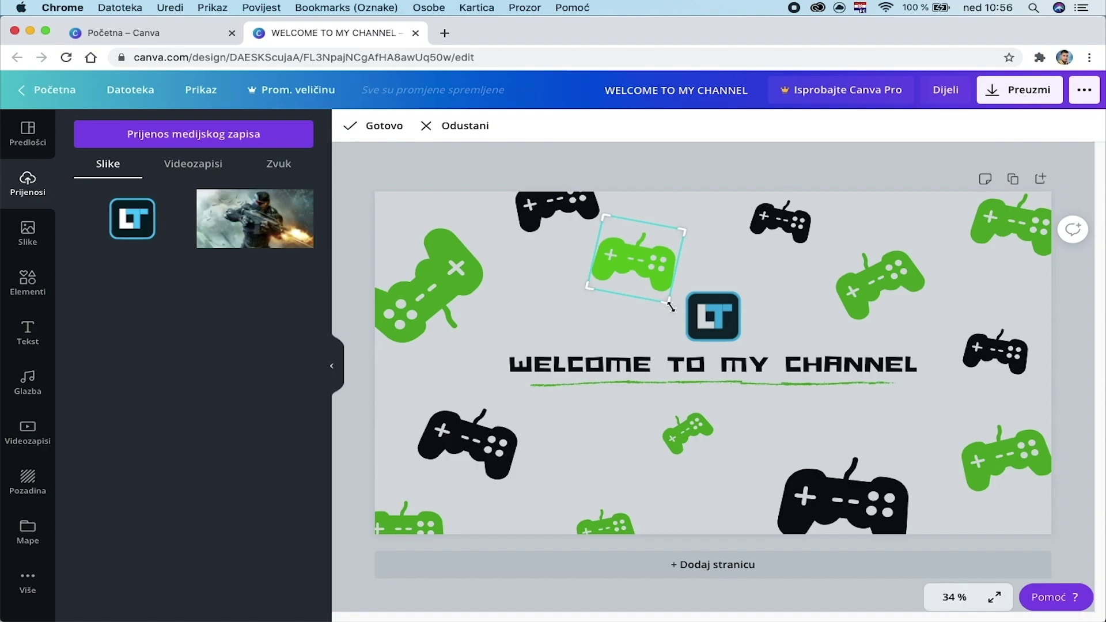
click(588, 305)
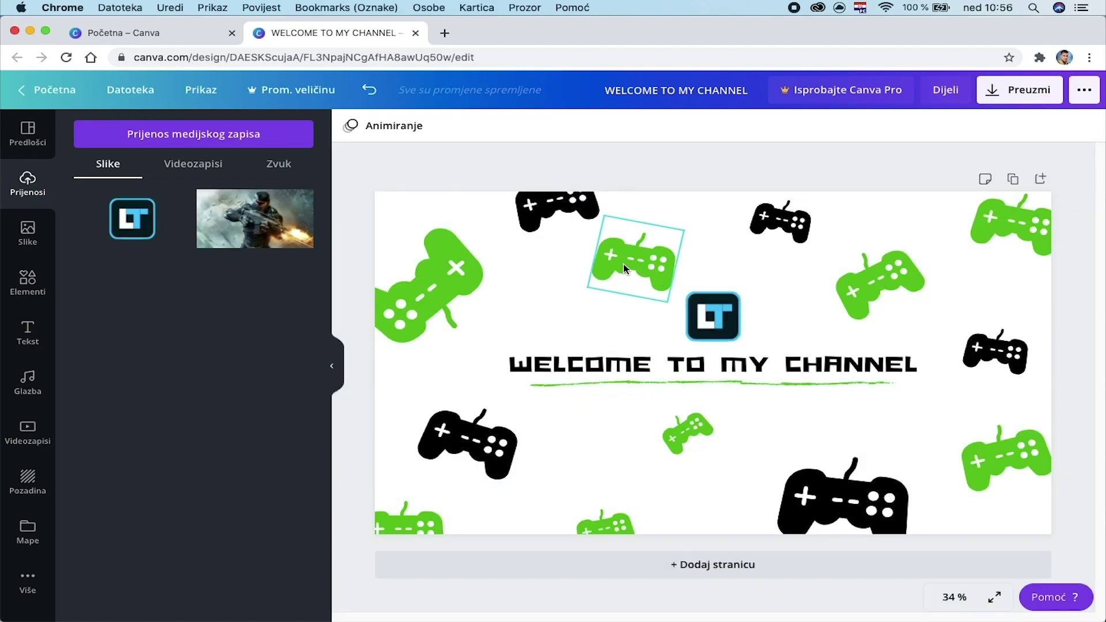
click(624, 264)
click(417, 125)
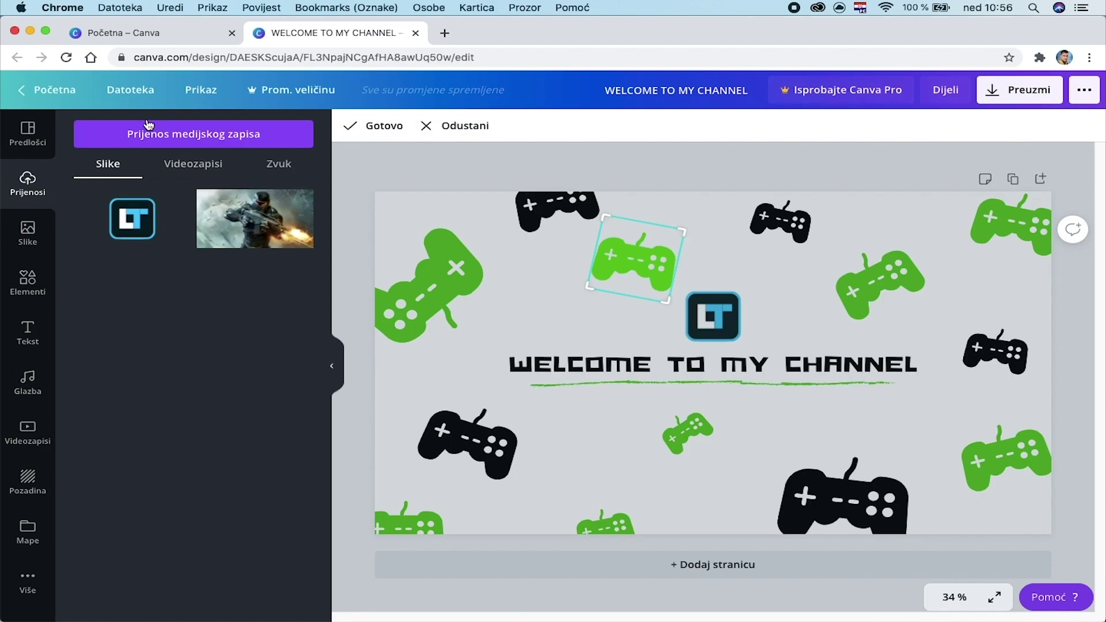
click(630, 271)
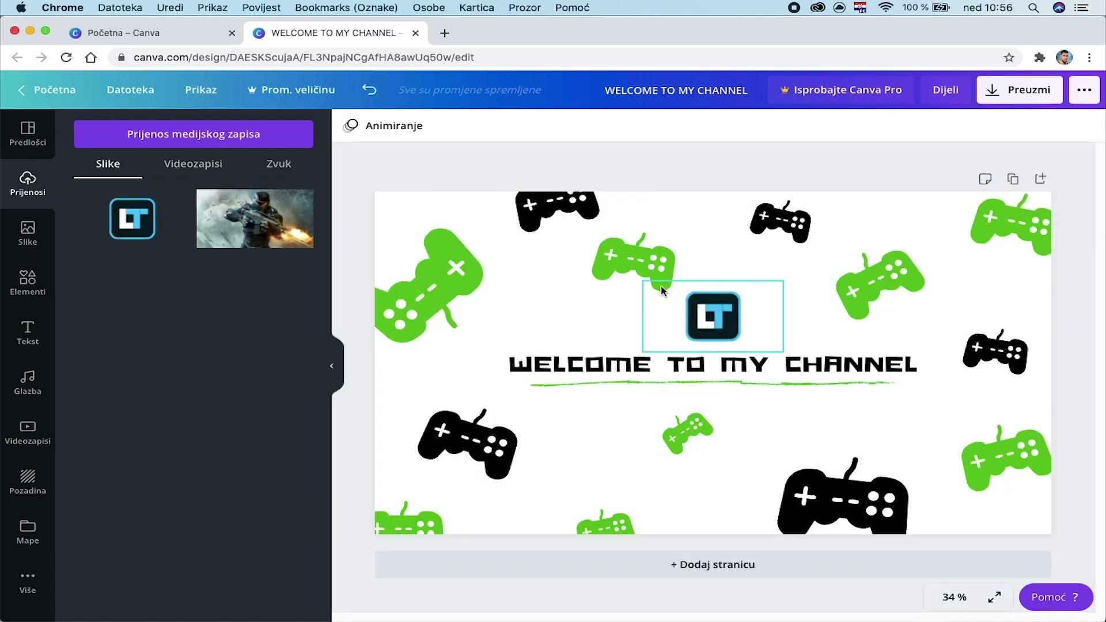
Step: Nudge the LT logo slightly up and move the adjacent green controller down and to the left
click(712, 327)
drag(714, 331, 720, 330)
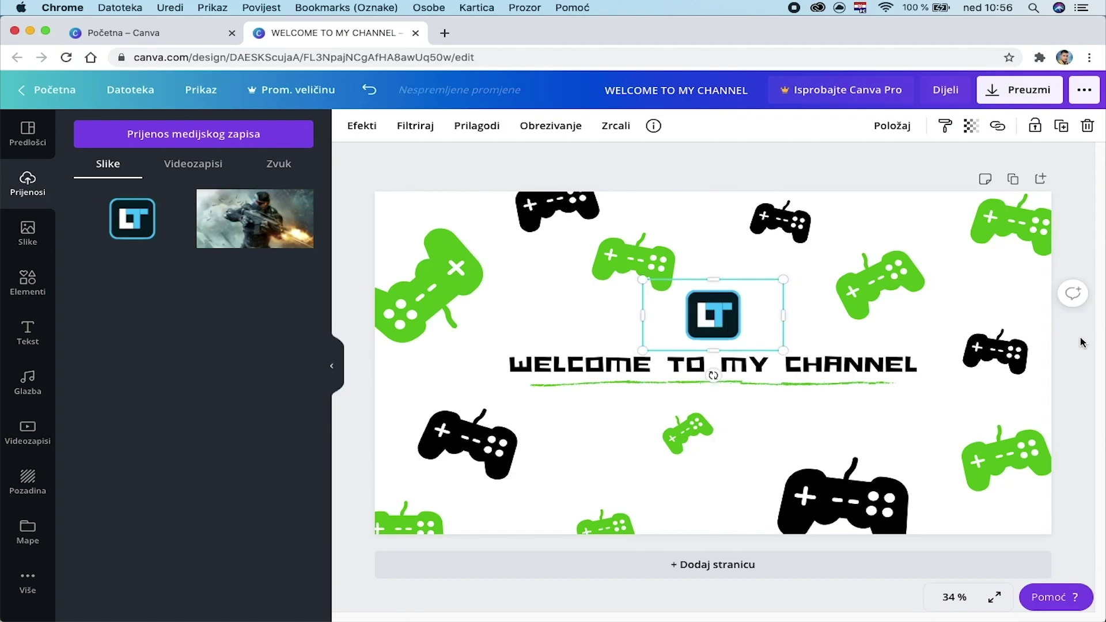
click(950, 475)
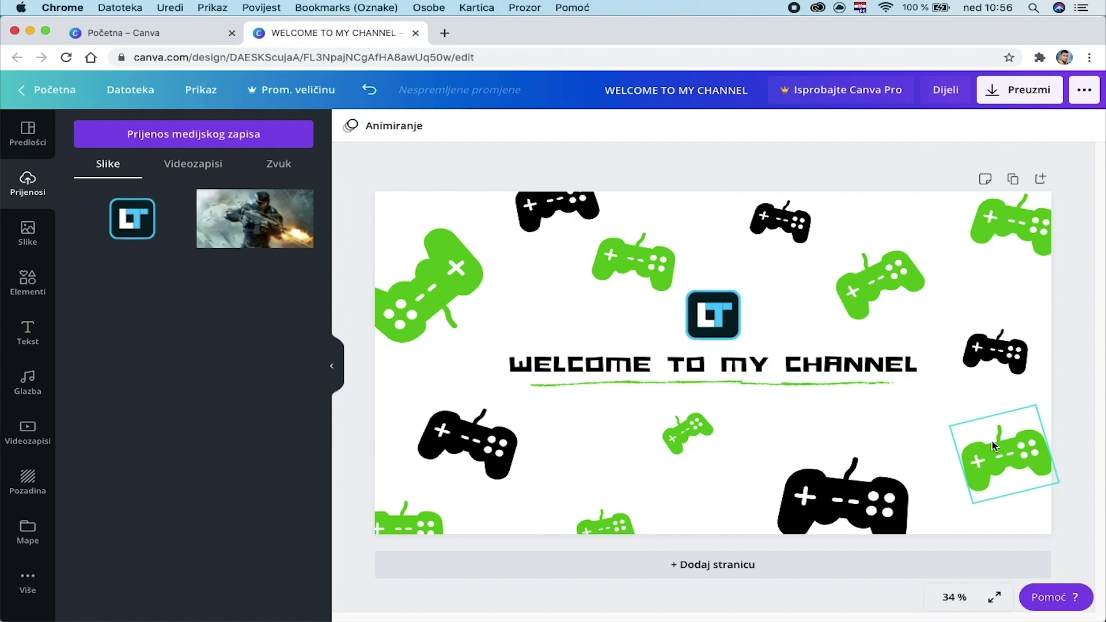
click(636, 269)
drag(621, 283, 651, 301)
click(1102, 377)
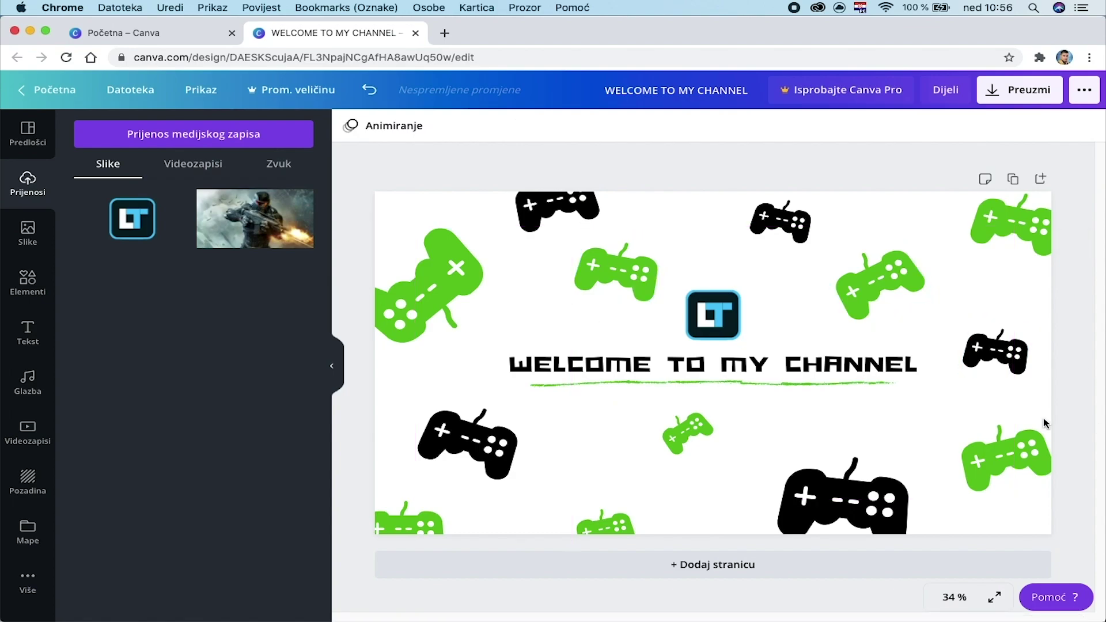
Step: Recolour the green controller on the upper right of the logo with the light blue taken from the LT logo
click(877, 279)
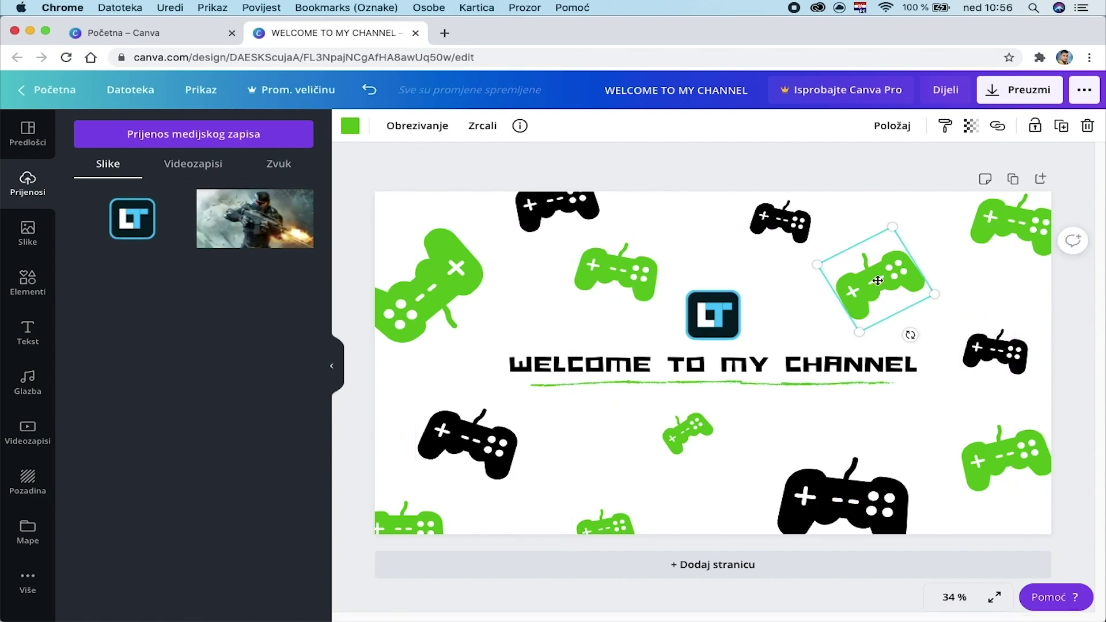
double_click(877, 279)
click(885, 320)
click(887, 300)
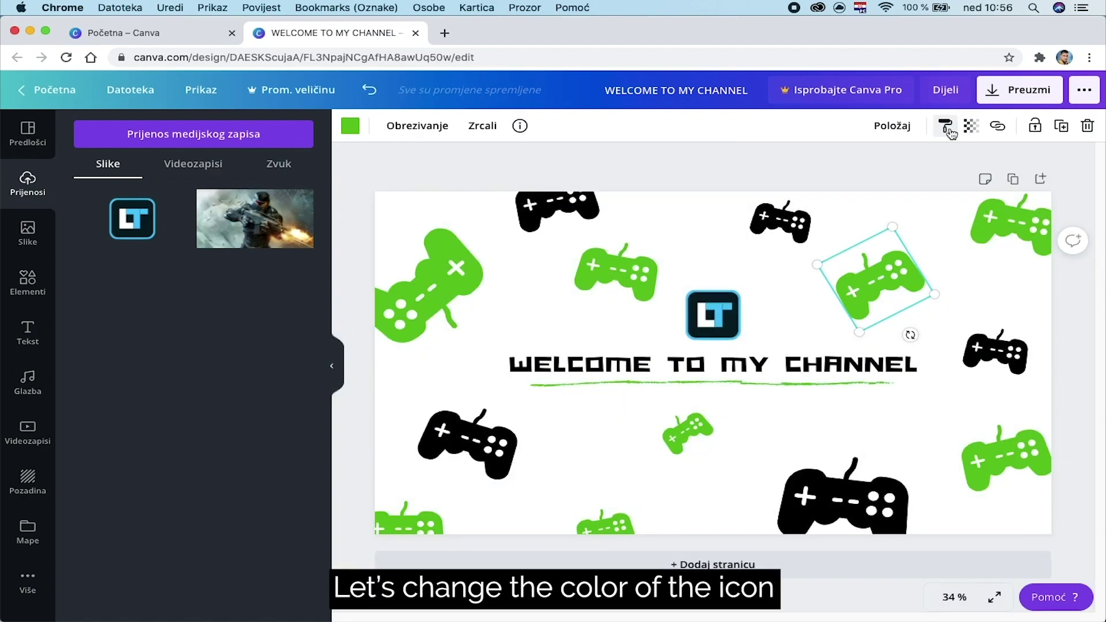
click(352, 126)
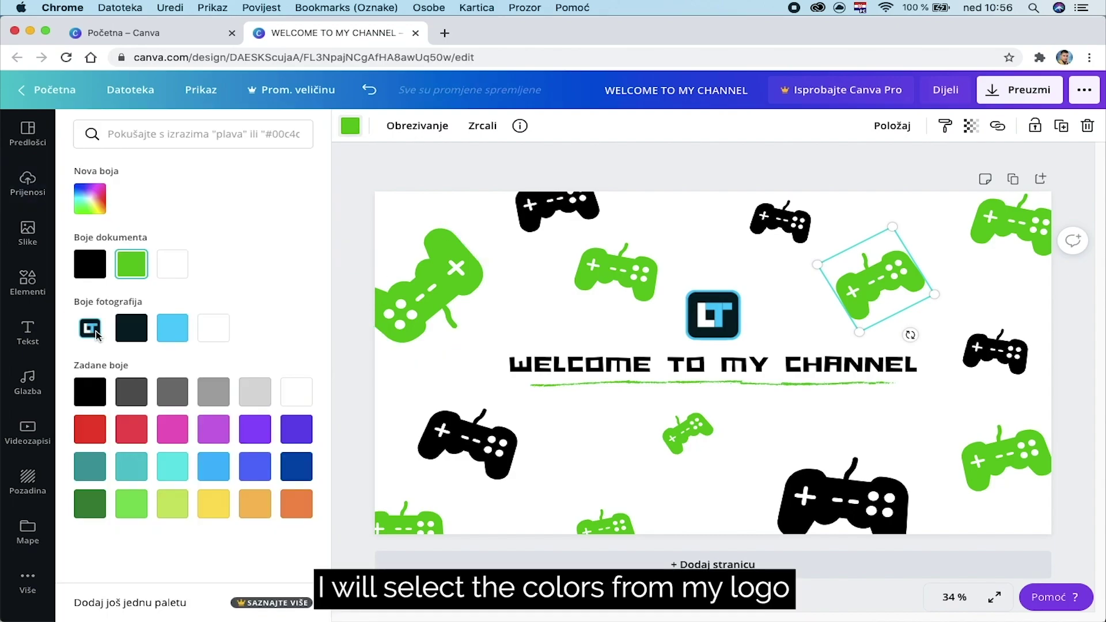
click(173, 329)
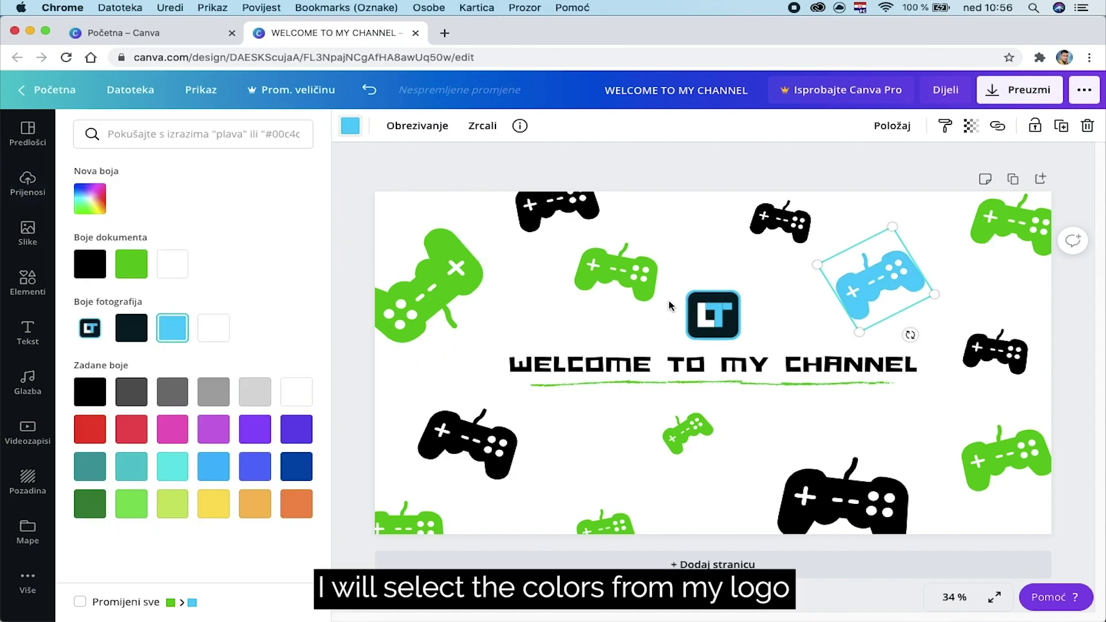
Step: Recolour the green controller left of the logo and the large one at the banner's left edge in the logo's light blue
double_click(632, 274)
click(894, 188)
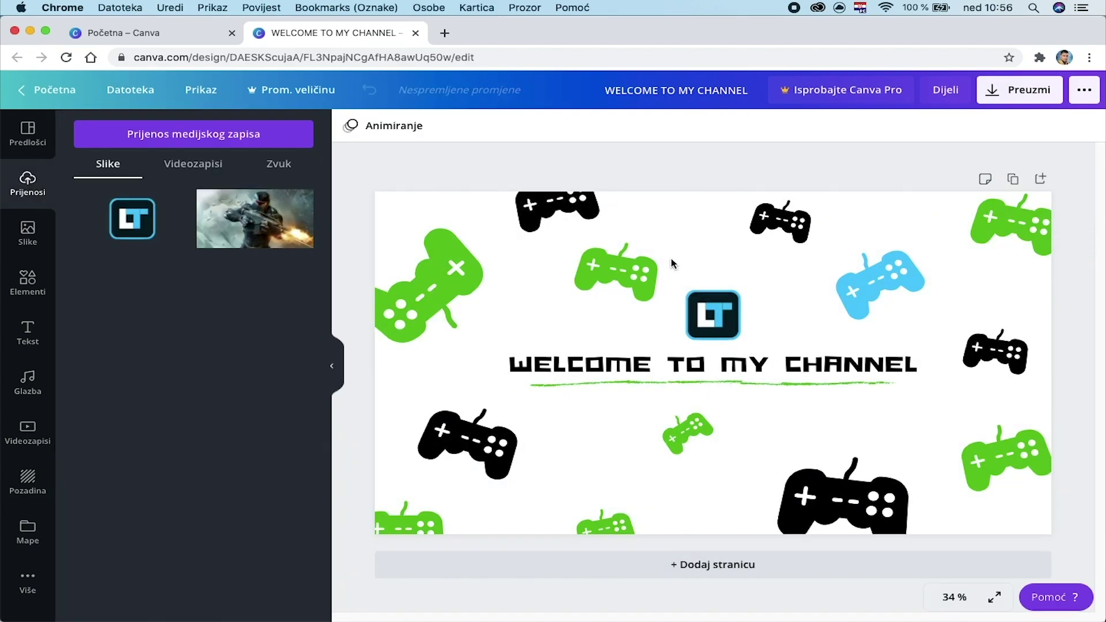
click(657, 266)
click(351, 127)
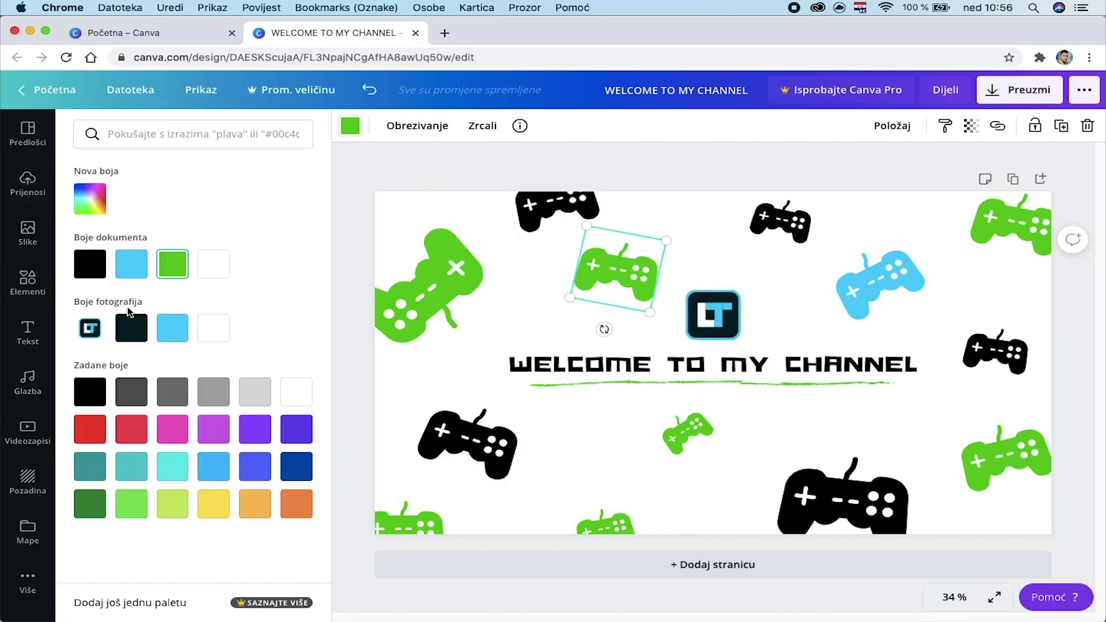
click(172, 328)
click(432, 282)
click(166, 337)
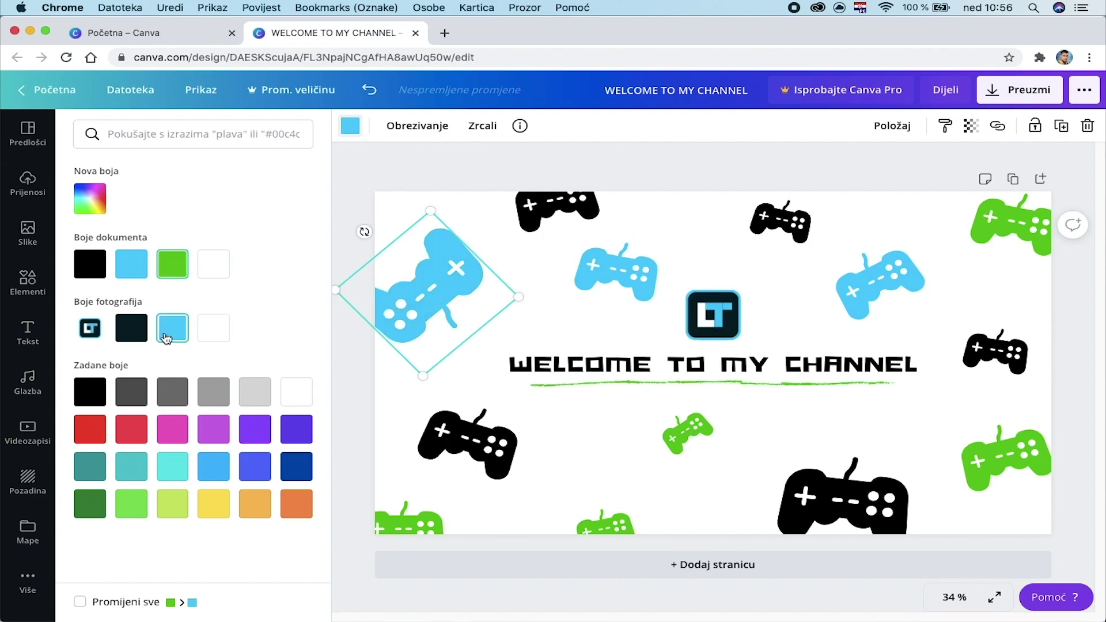
Step: Recolour the two green controllers on the banner's bottom edge and the small one below the title in light blue
click(421, 521)
click(171, 336)
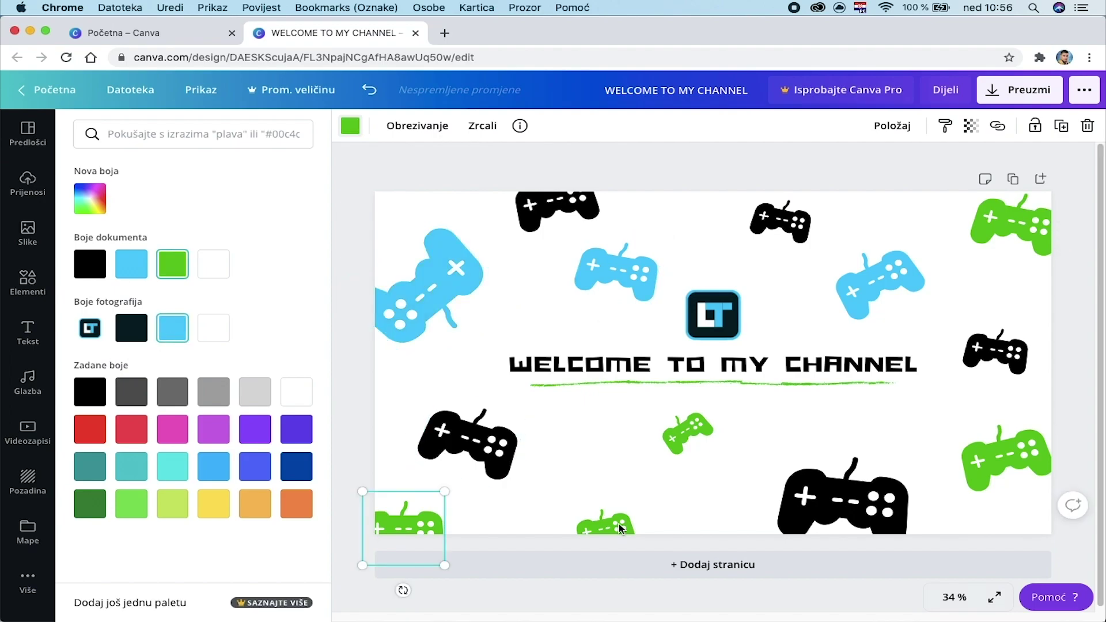
click(620, 525)
click(167, 335)
click(684, 434)
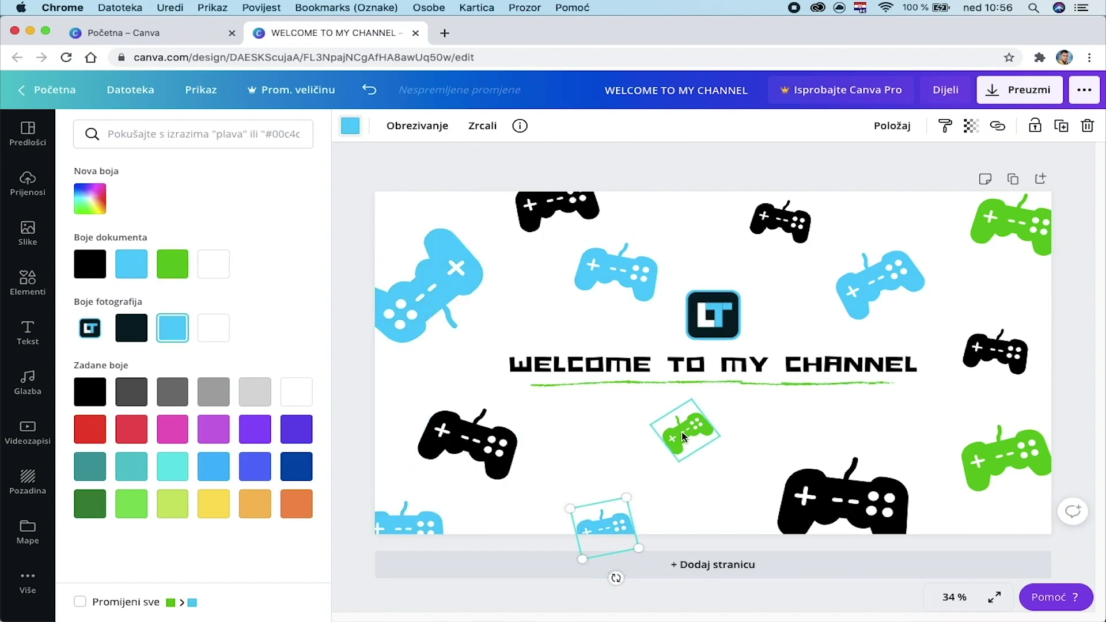
click(133, 266)
Step: Recolour the two remaining green controllers at the banner's right edge in the same light blue
click(1011, 226)
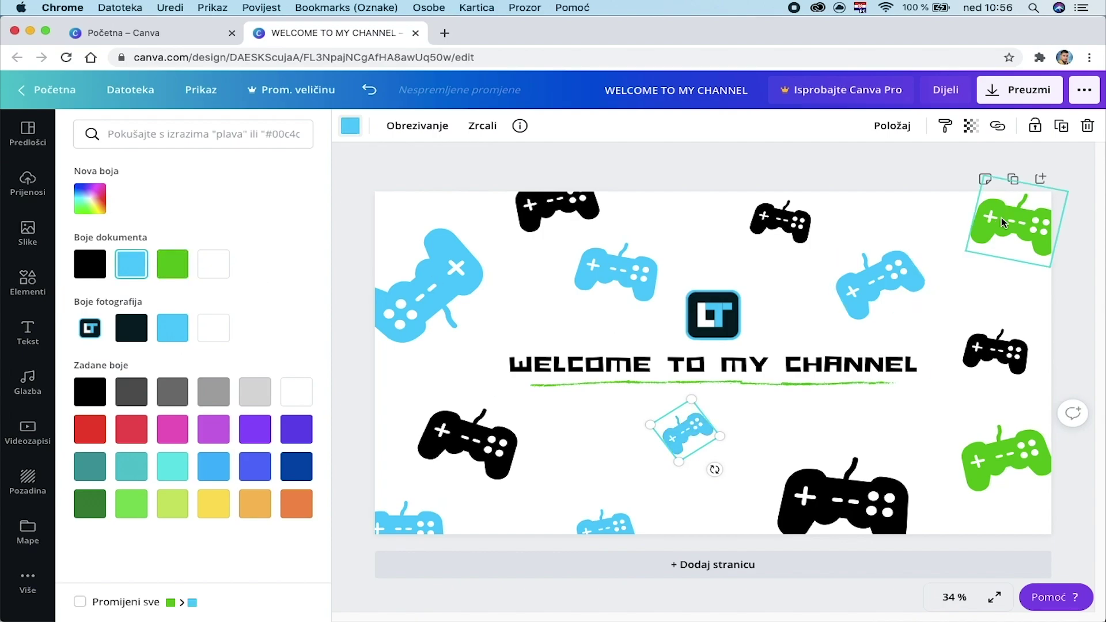
click(132, 265)
click(1006, 458)
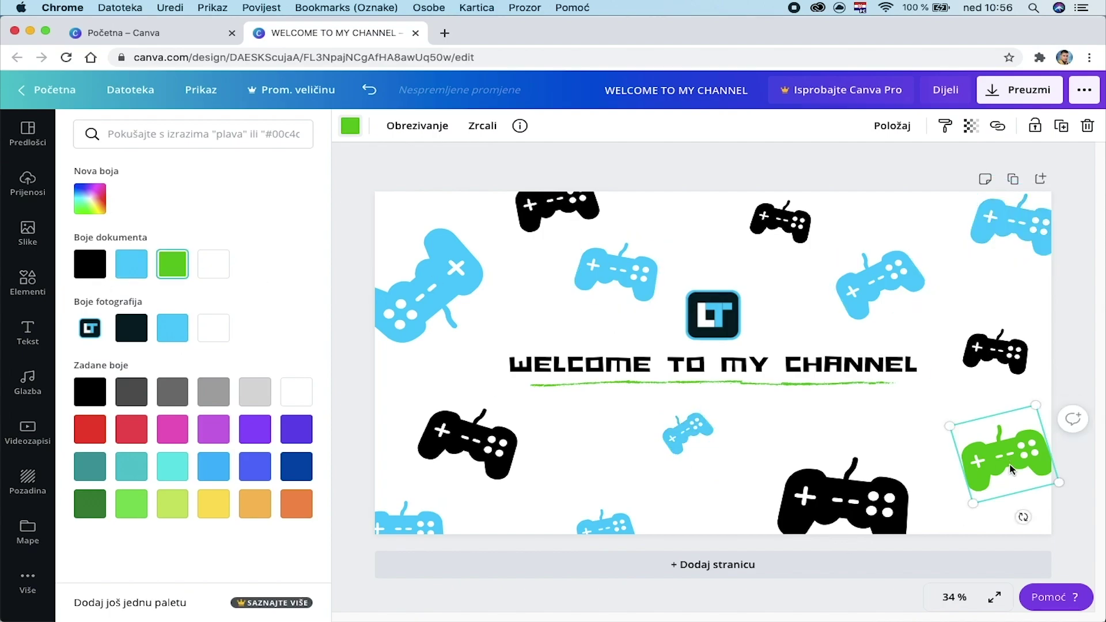
click(131, 265)
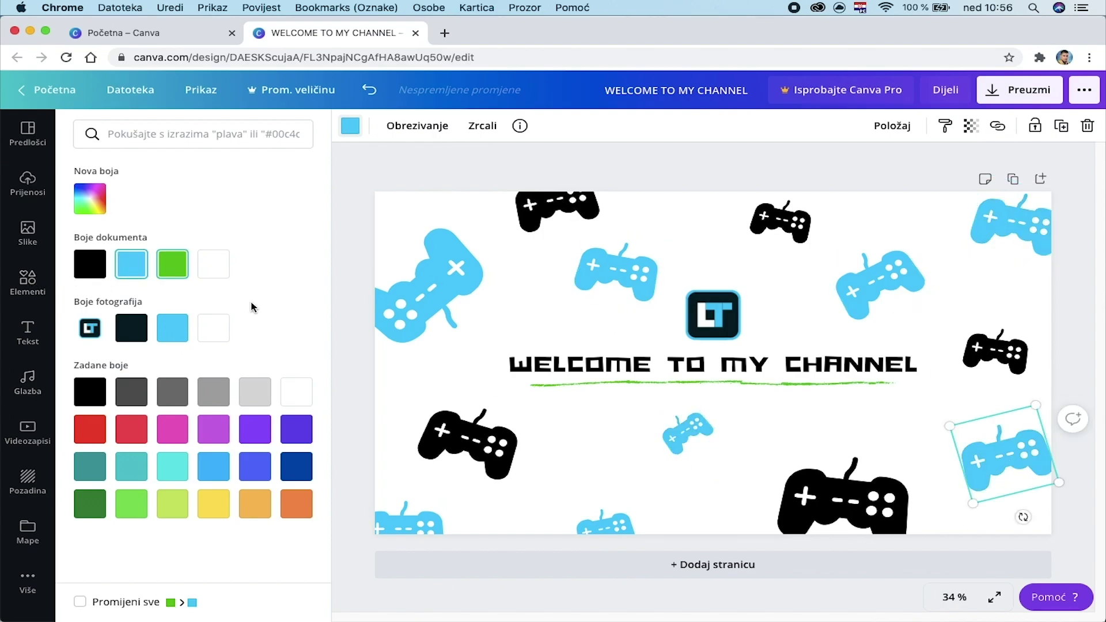
Step: Recolour the green brush underline beneath the welcome title in the logo's light blue
click(638, 390)
click(167, 330)
click(645, 337)
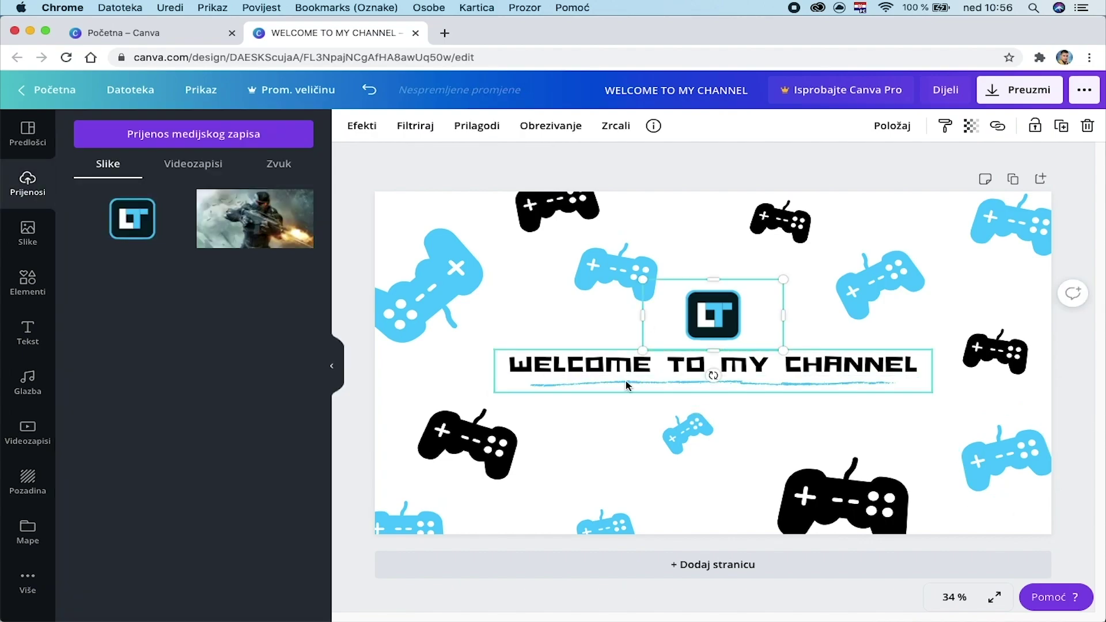
click(601, 366)
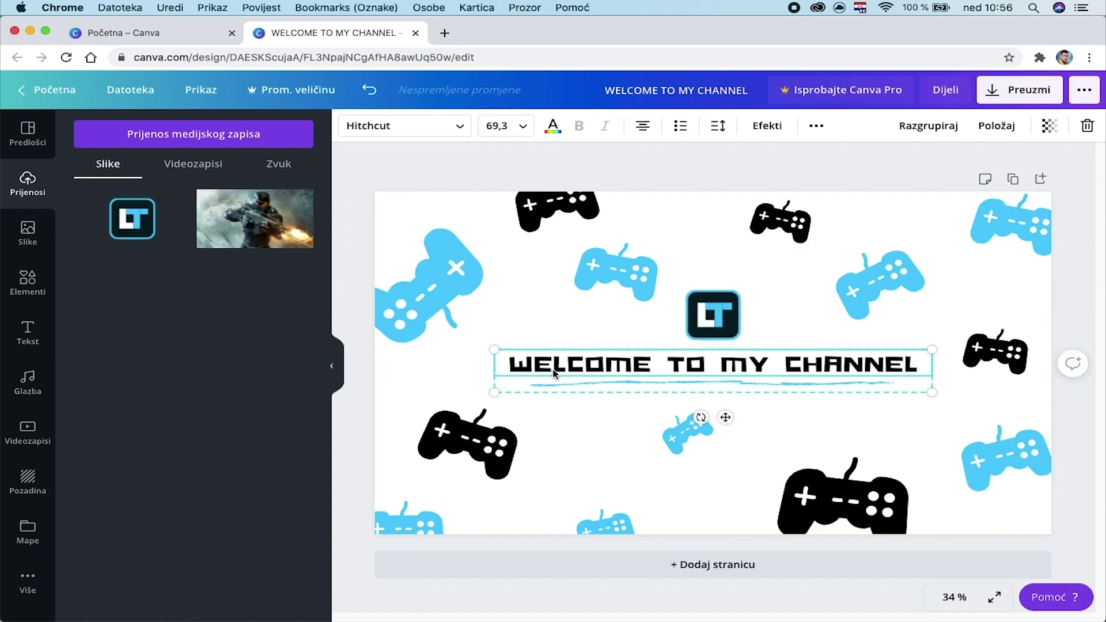
triple_click(637, 364)
click(635, 365)
Step: Recolour the black controllers at the banner's top left and lower left with the dark tone taken from the LT logo
double_click(542, 216)
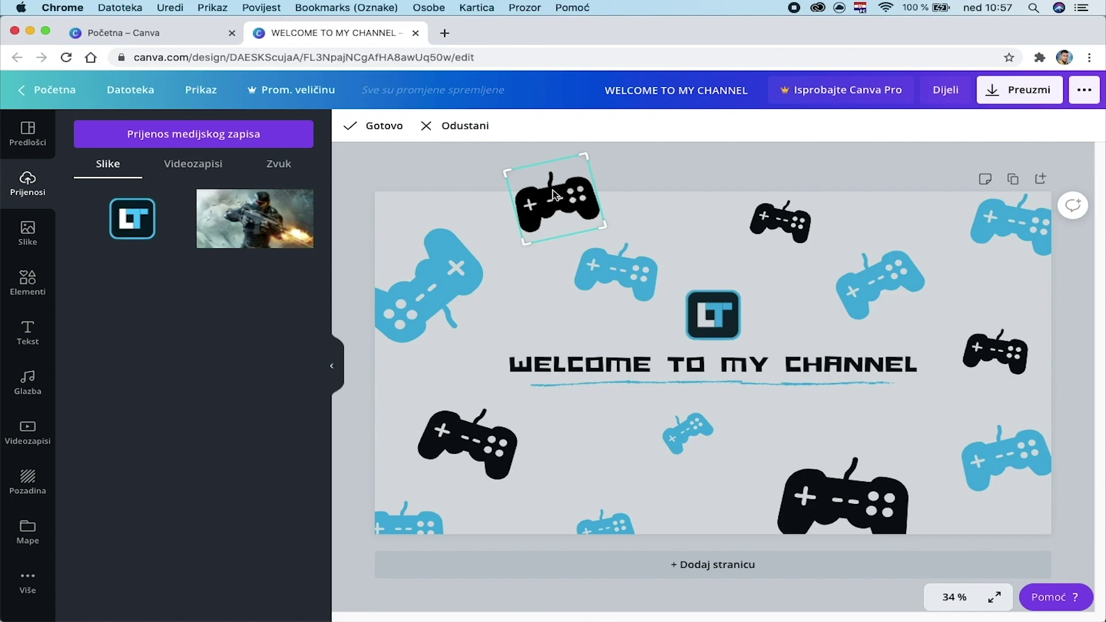
click(402, 166)
click(350, 126)
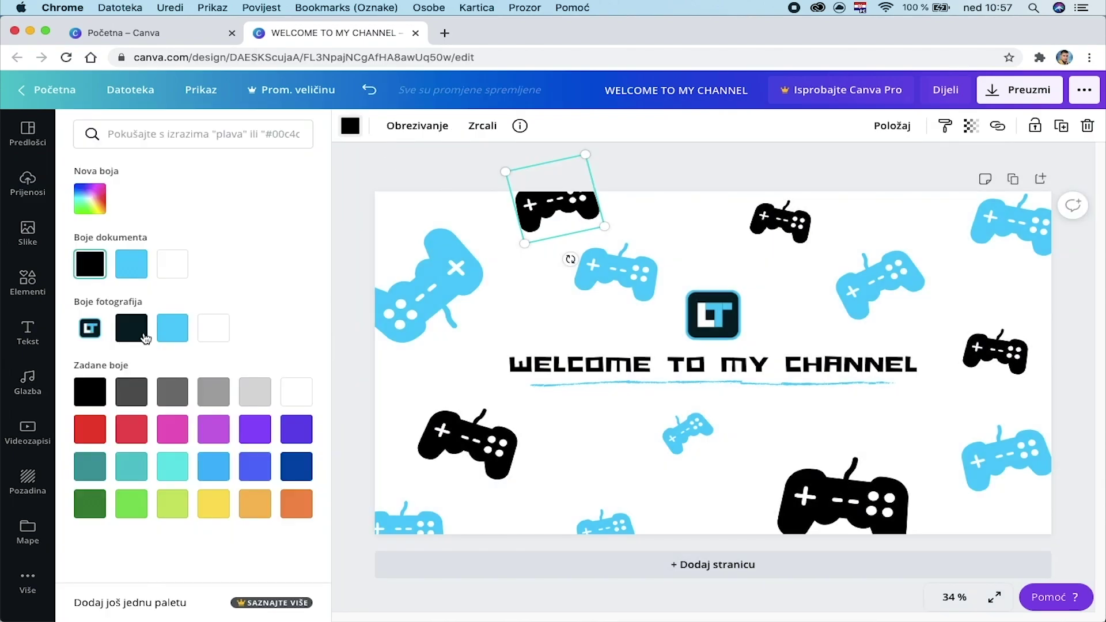
click(142, 335)
click(460, 438)
click(136, 331)
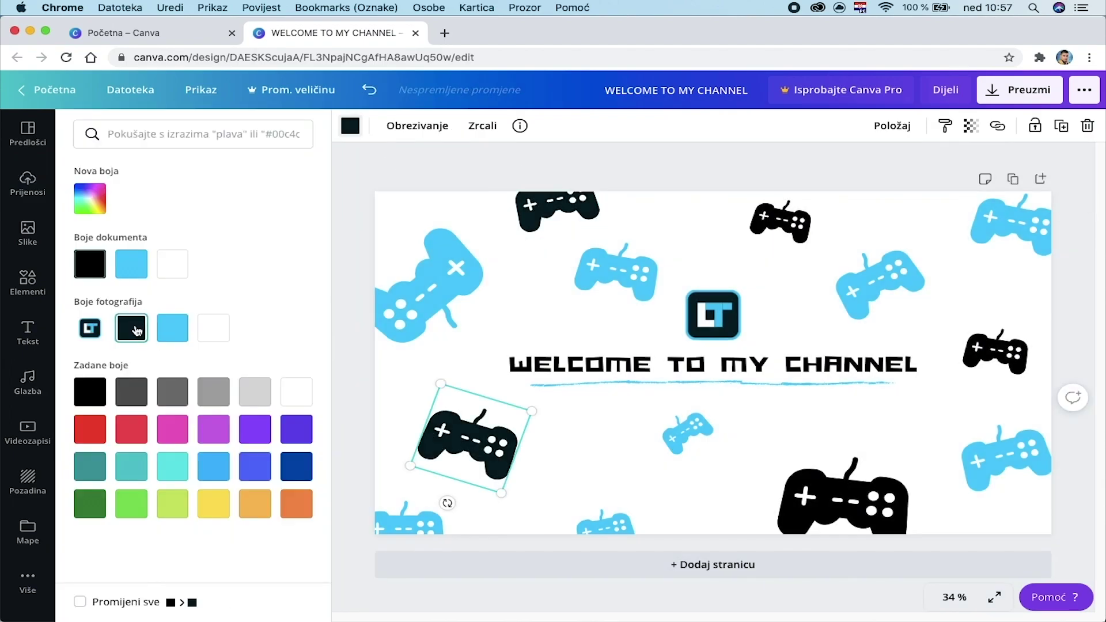
Step: Recolour the remaining black controllers at the bottom, right edge and top of the banner with the logo's dark tone
click(789, 491)
click(128, 334)
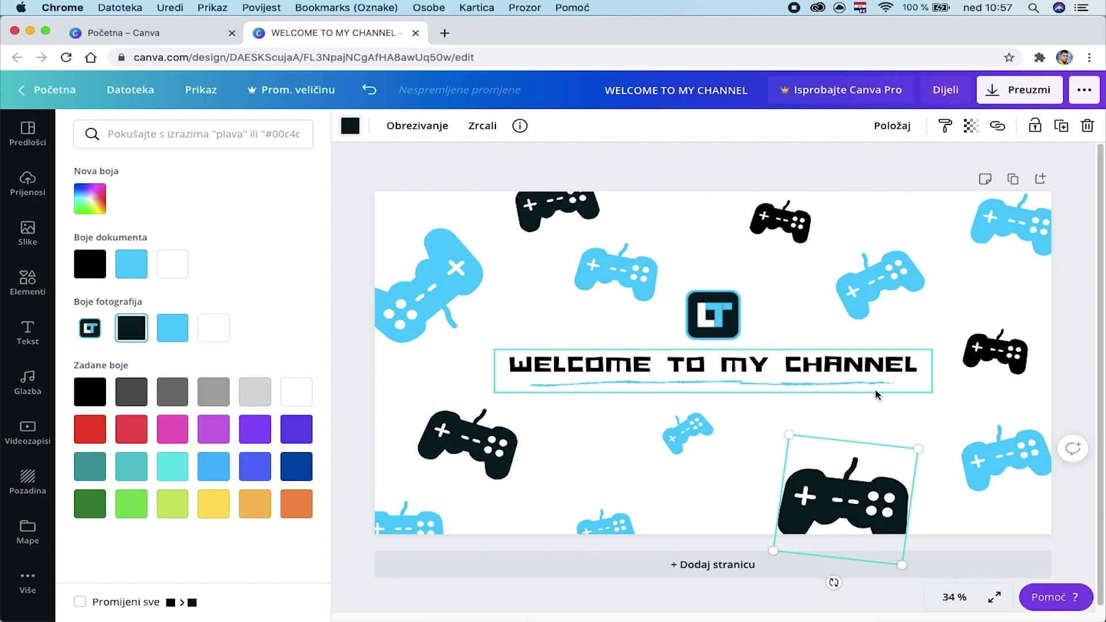
click(1020, 353)
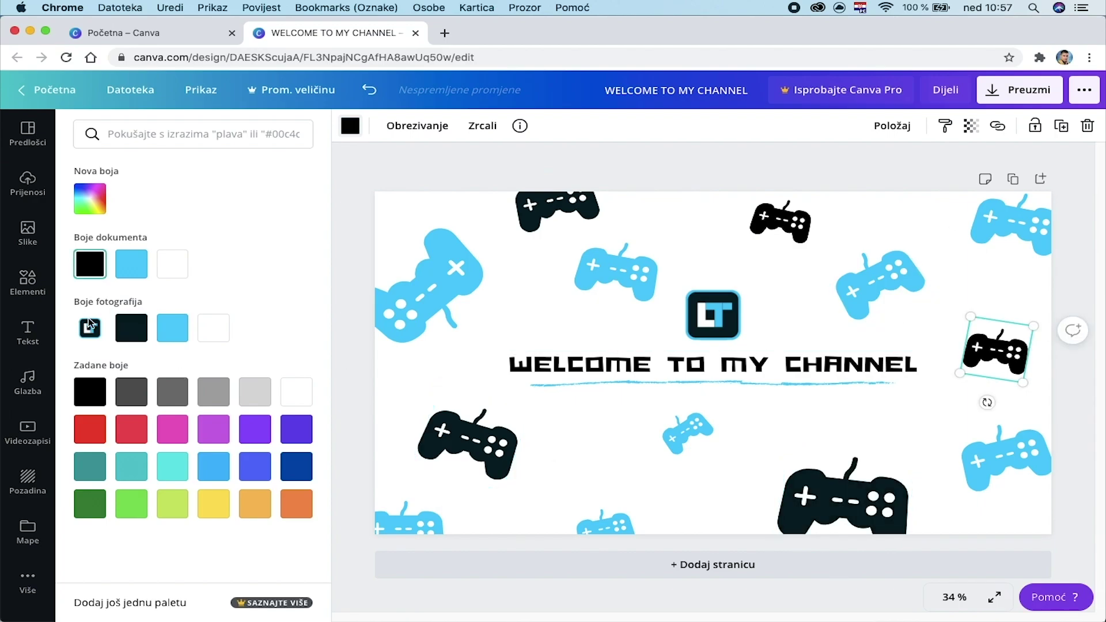
click(141, 331)
click(781, 226)
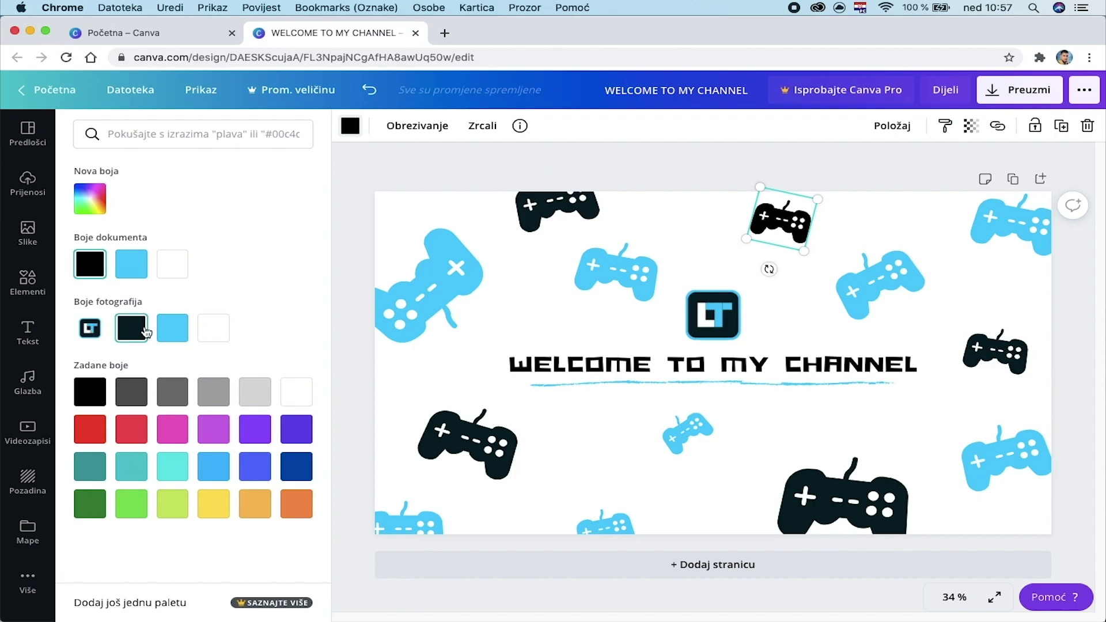
click(651, 325)
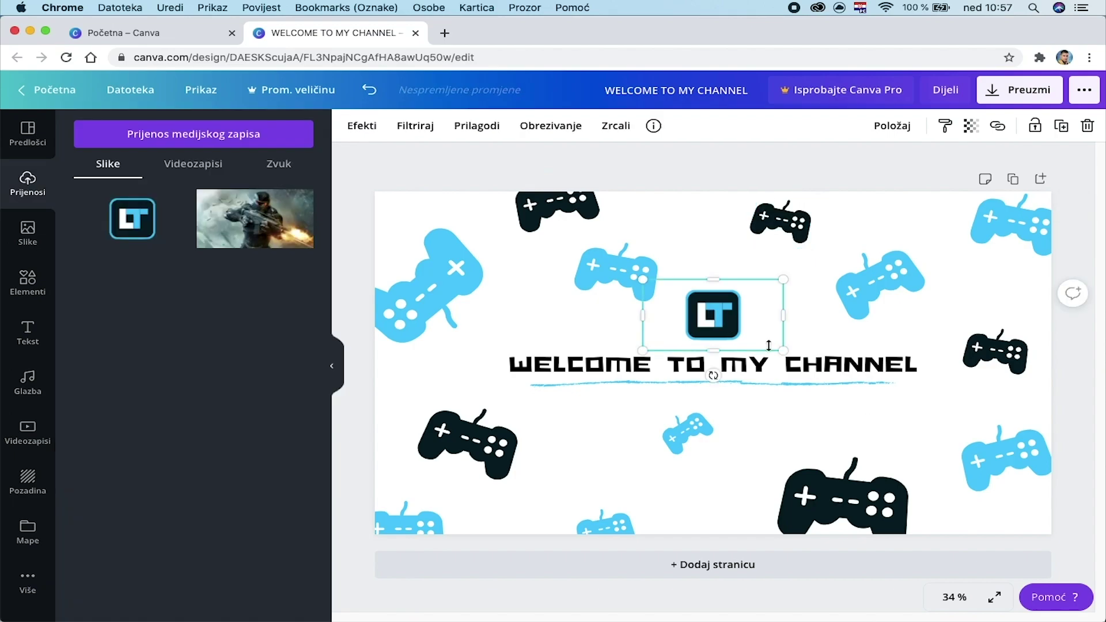
Step: Shrink the LT logo slightly and recentre it above the welcome title
drag(783, 350, 770, 346)
mouse_move(716, 316)
mouse_down()
mouse_move(703, 320)
mouse_move(723, 317)
mouse_up()
Step: Add the uploaded armed soldier image to the banner and send it backward behind the logo and title
drag(751, 249, 500, 260)
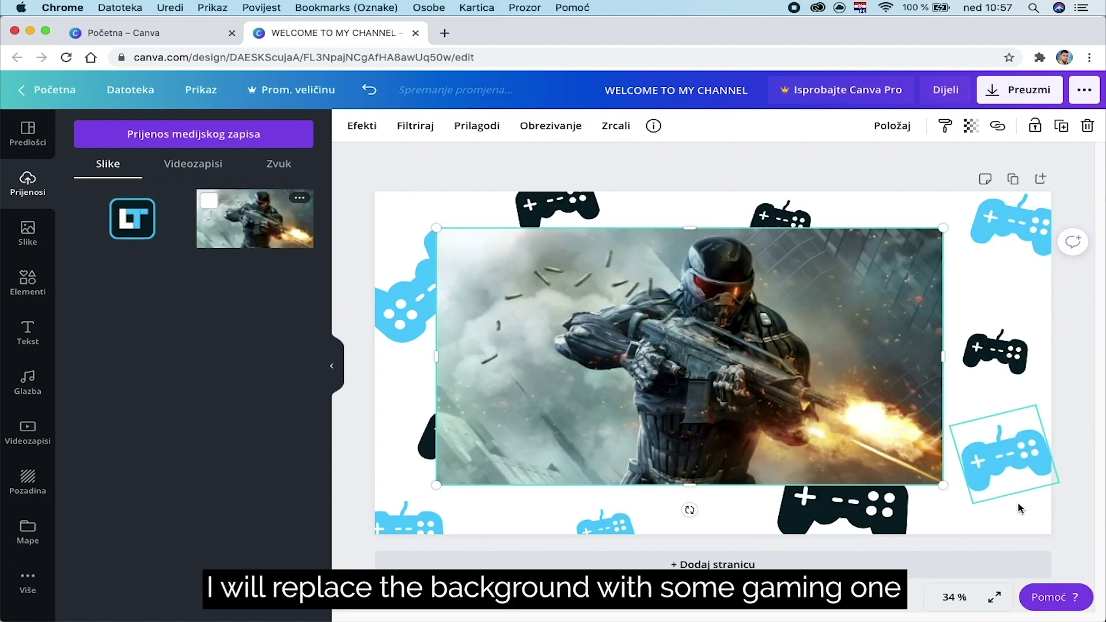
right_click(811, 371)
click(864, 466)
right_click(779, 356)
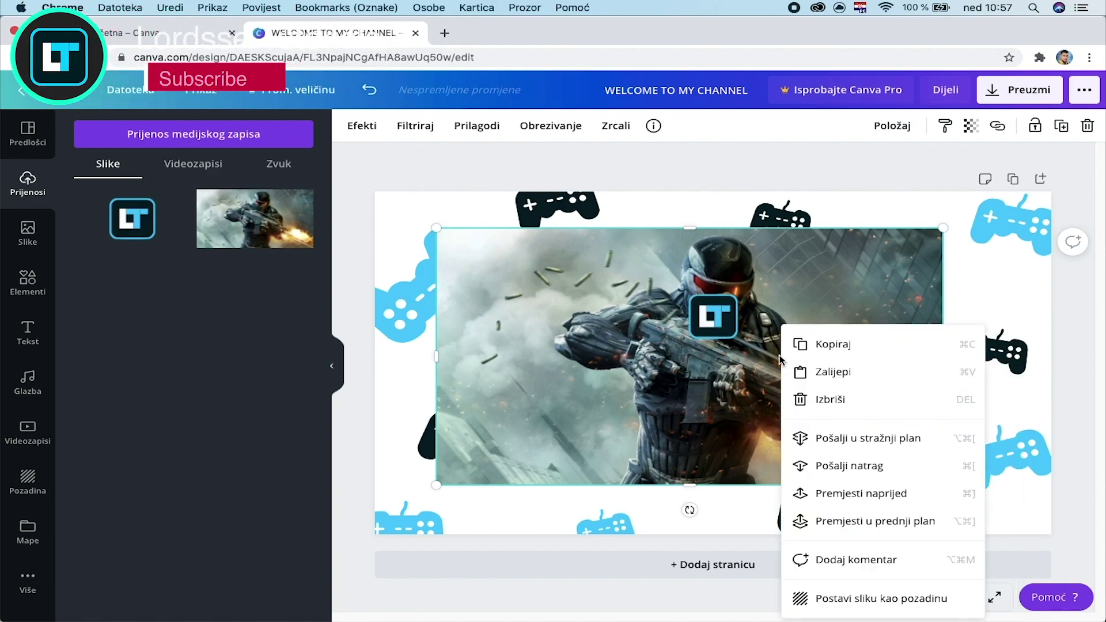
click(820, 436)
right_click(820, 437)
click(876, 466)
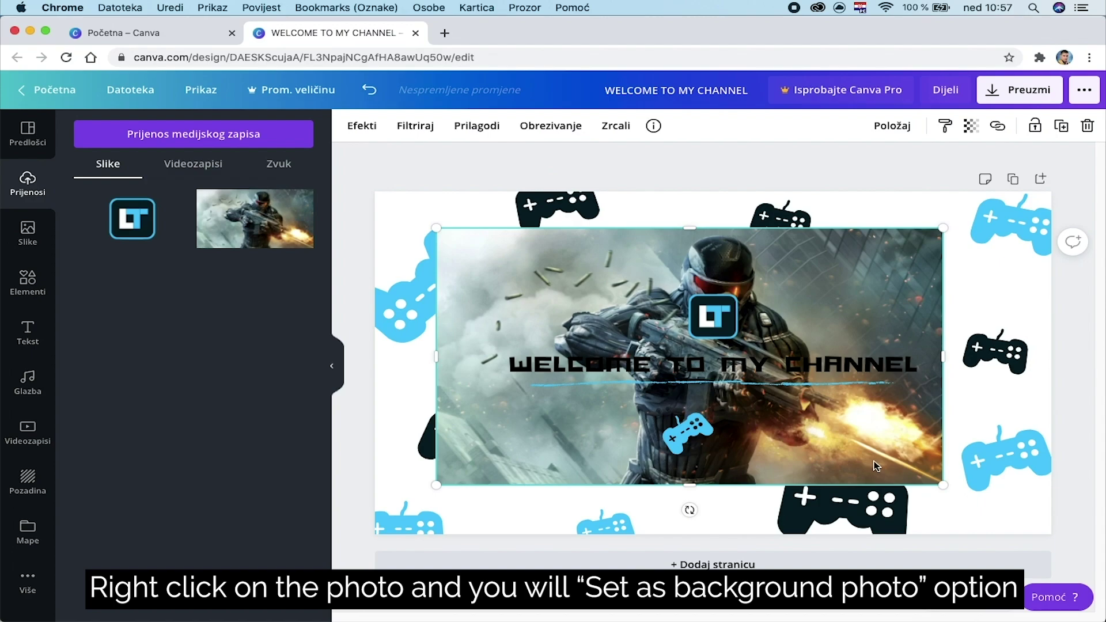
Step: Set the soldier image as the banner's background and select it
right_click(875, 464)
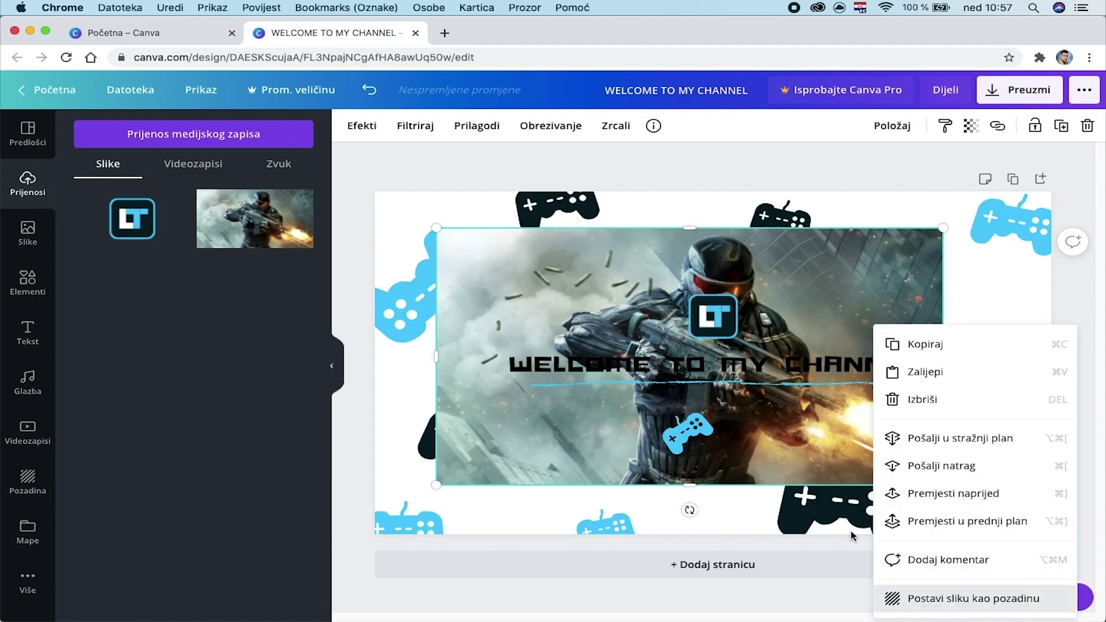
click(942, 599)
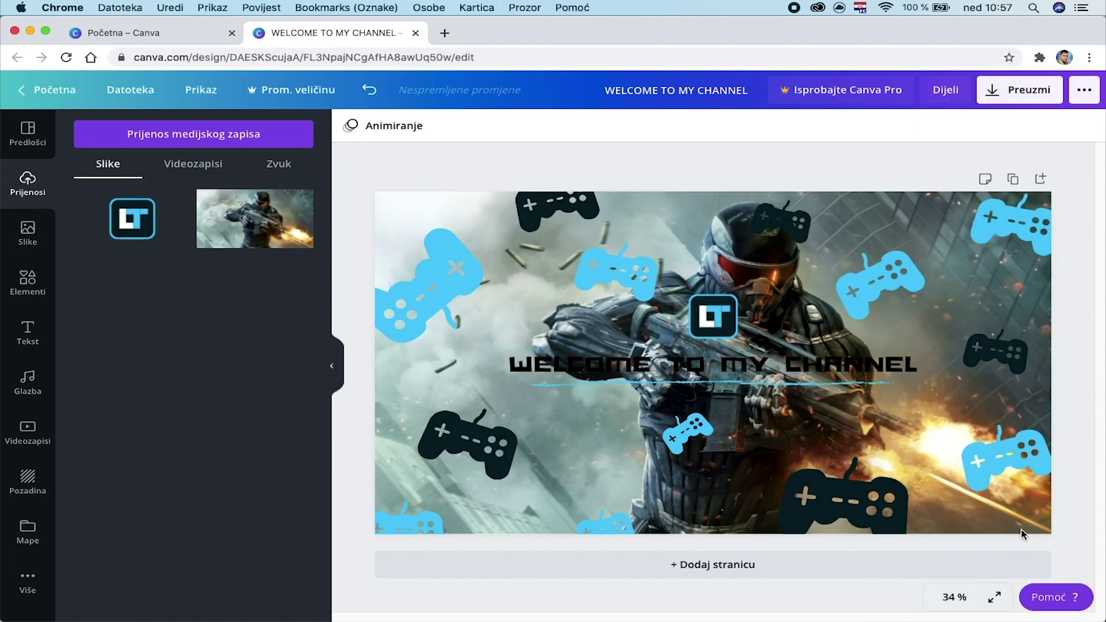
click(892, 441)
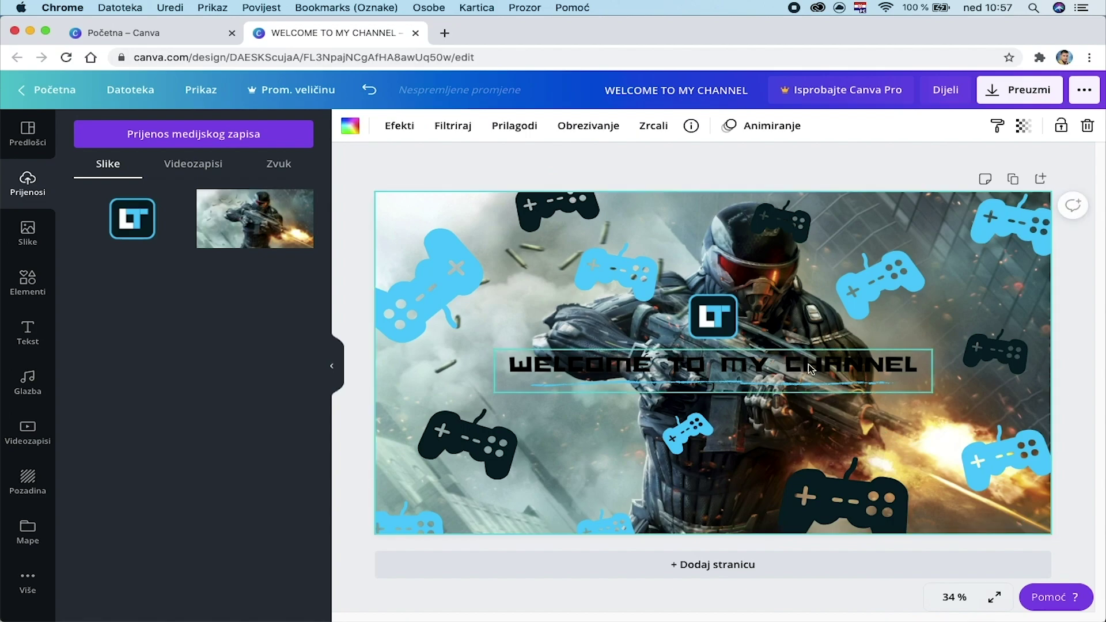
Step: Change the colour of the WELCOME TO MY CHANNEL title text to white
click(795, 367)
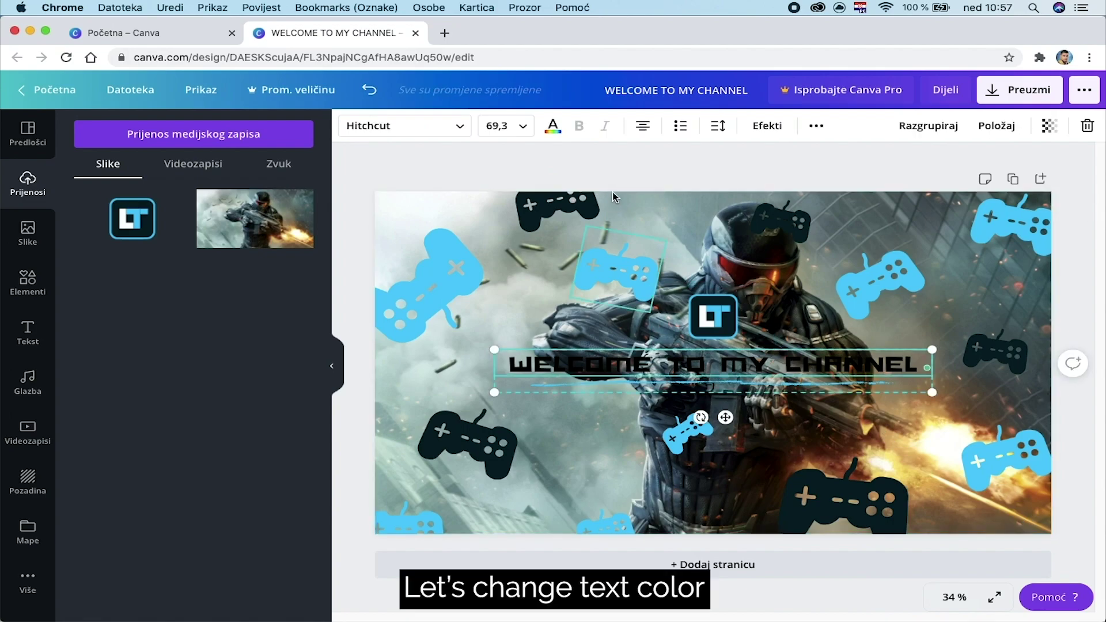
key(super+a)
click(554, 126)
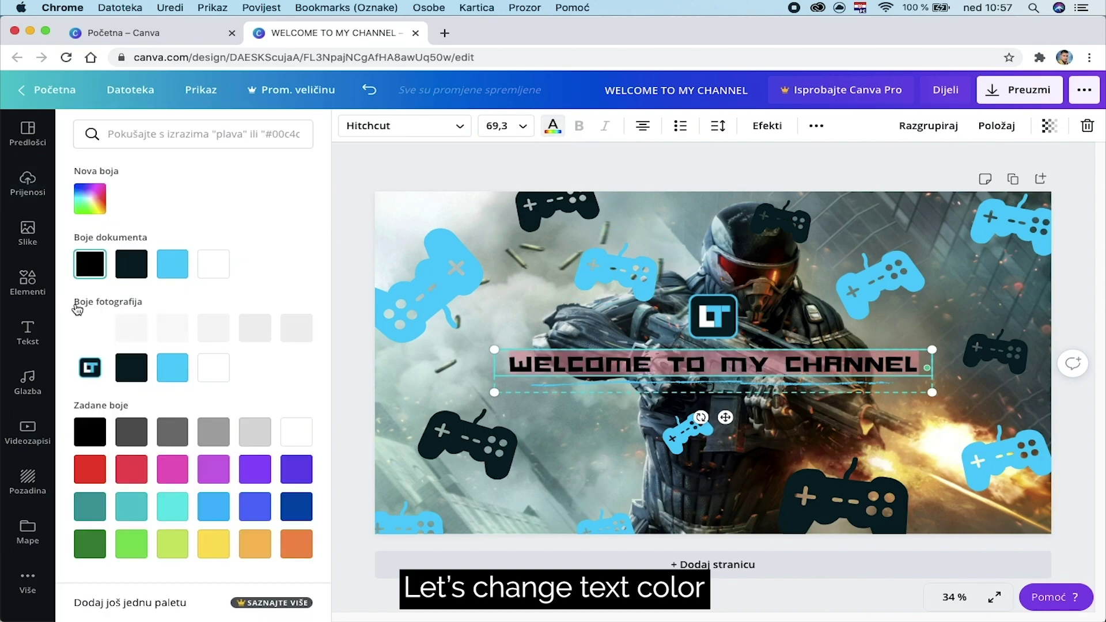
click(211, 270)
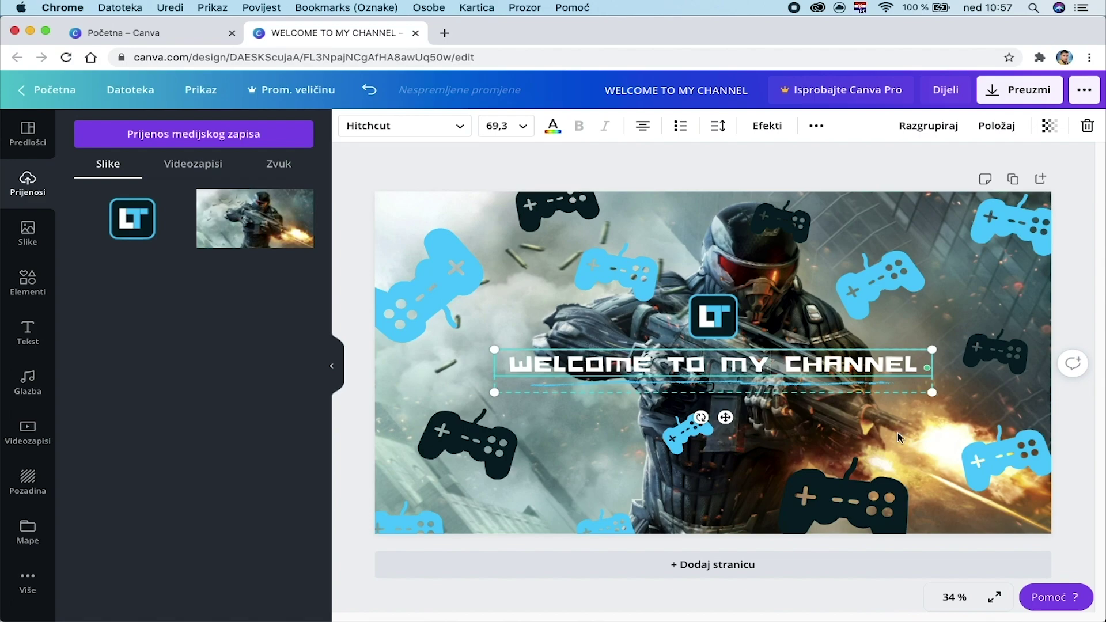
Step: Try the Greyscale and Street filters on the banner's background soldier photo
click(895, 429)
double_click(895, 429)
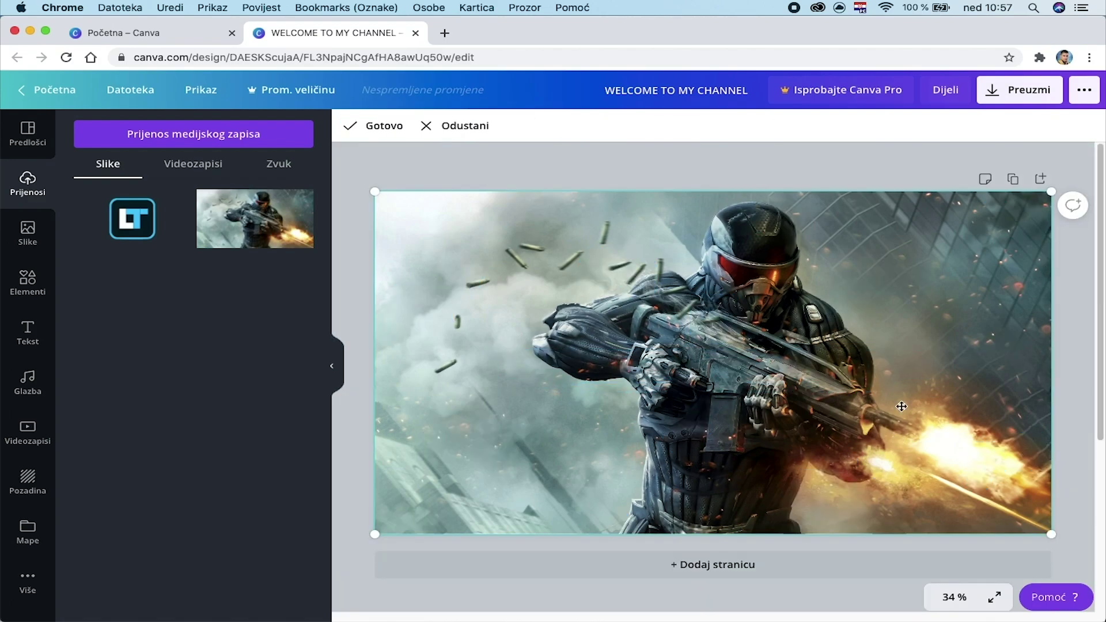
click(293, 185)
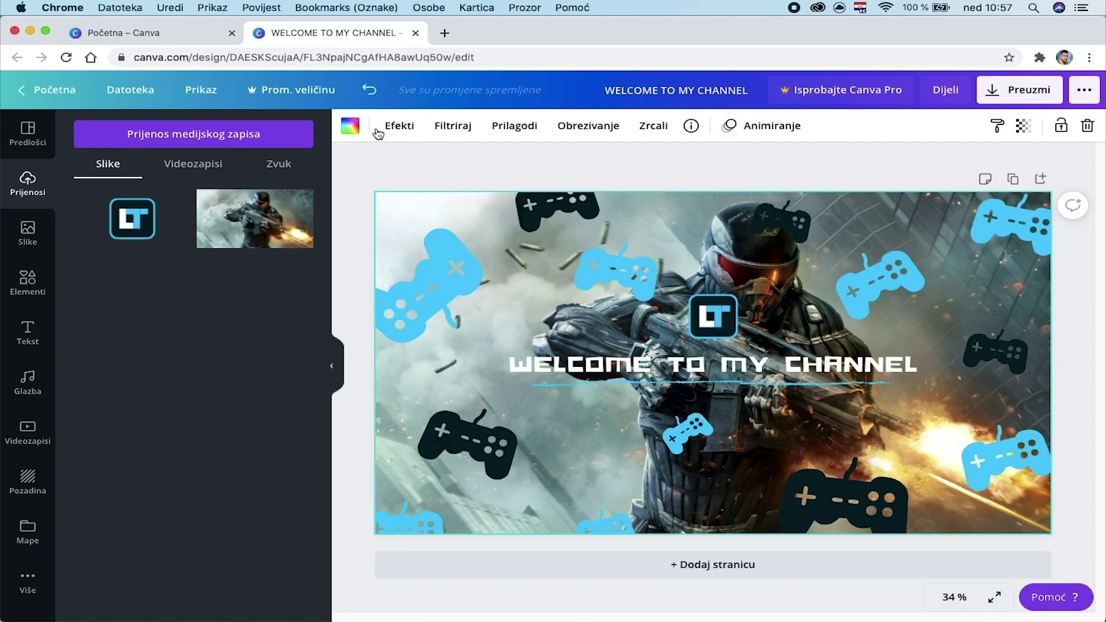
click(357, 131)
click(400, 126)
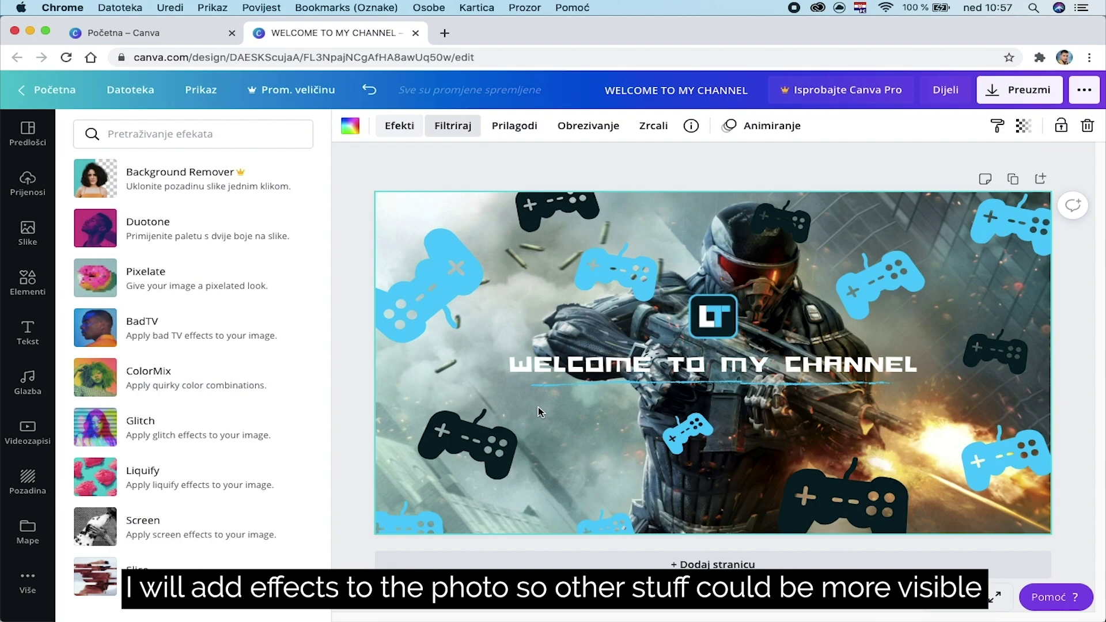
click(237, 462)
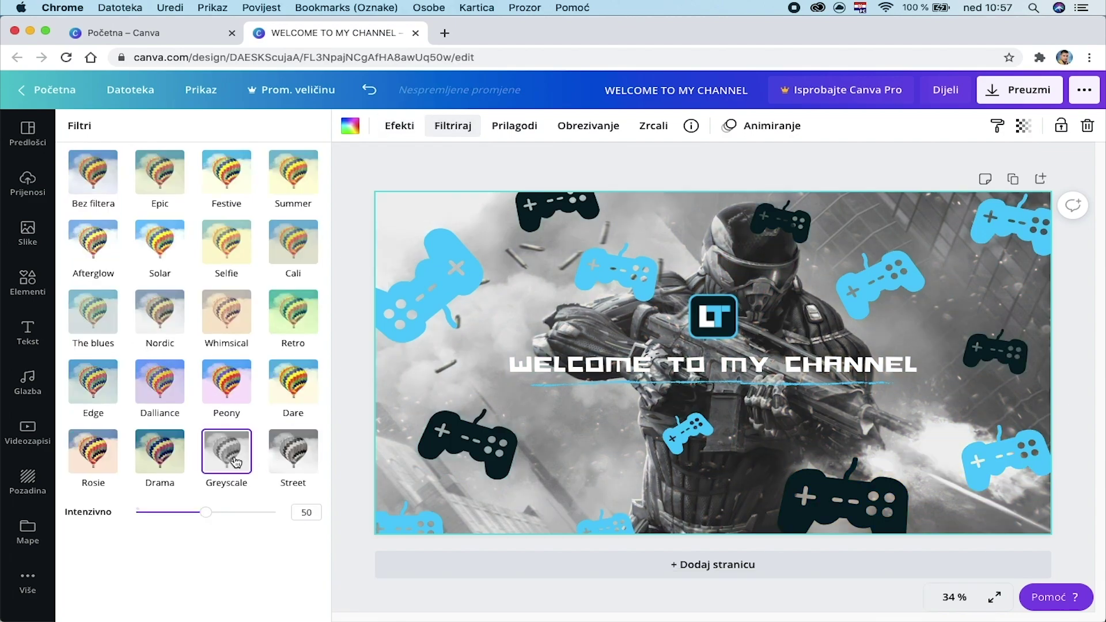
click(297, 467)
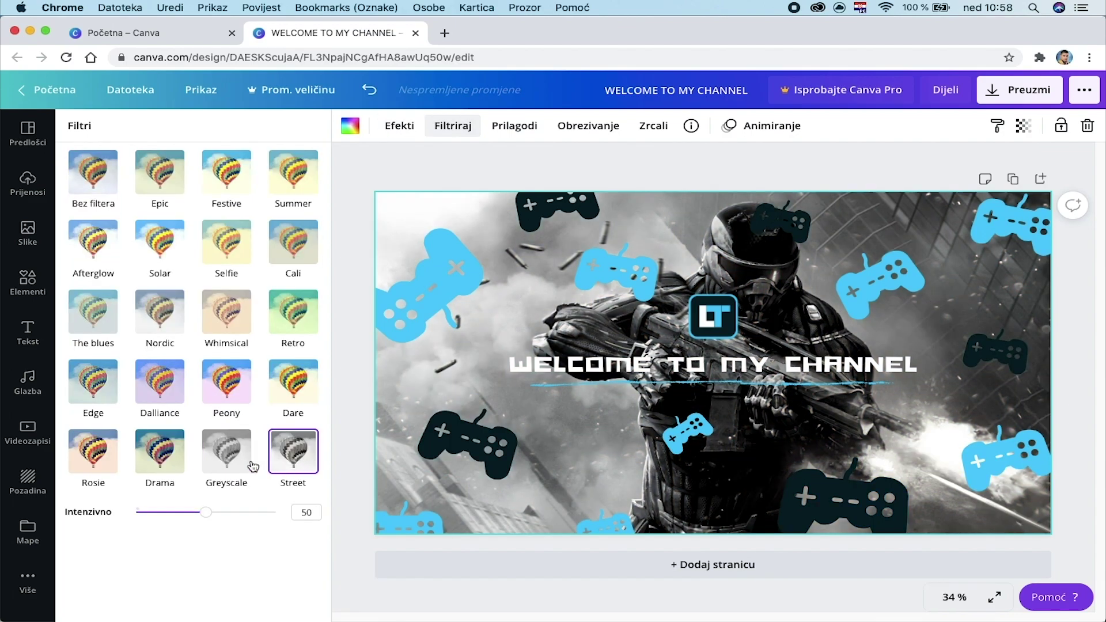
click(230, 464)
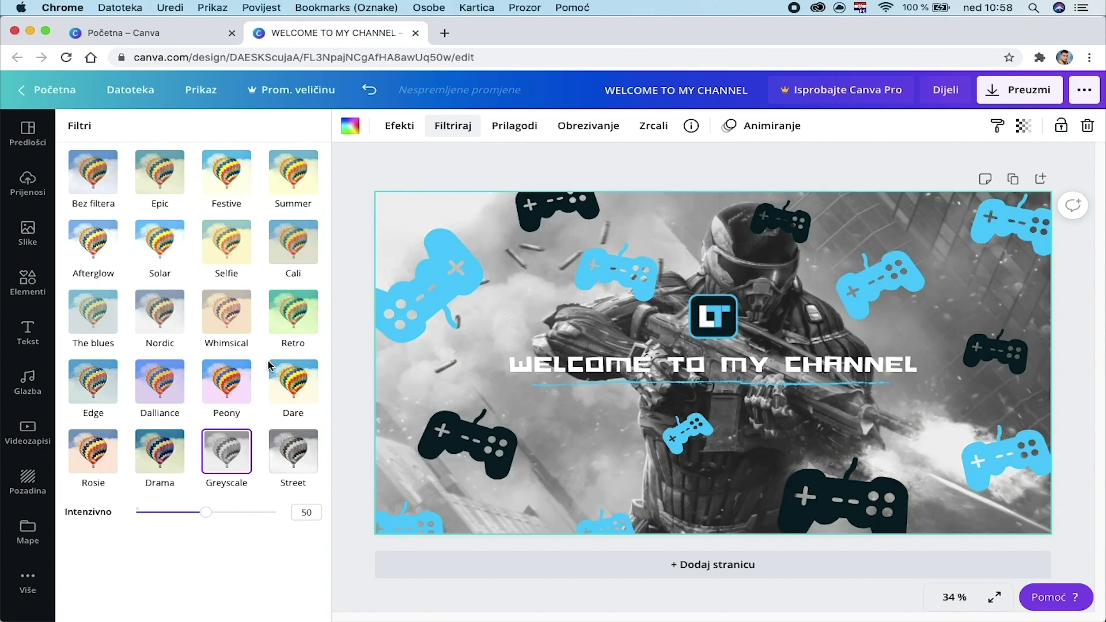
Step: Try the Retro, Dare and Street filters on the background photo, plus Greyscale at intensity 72
click(305, 319)
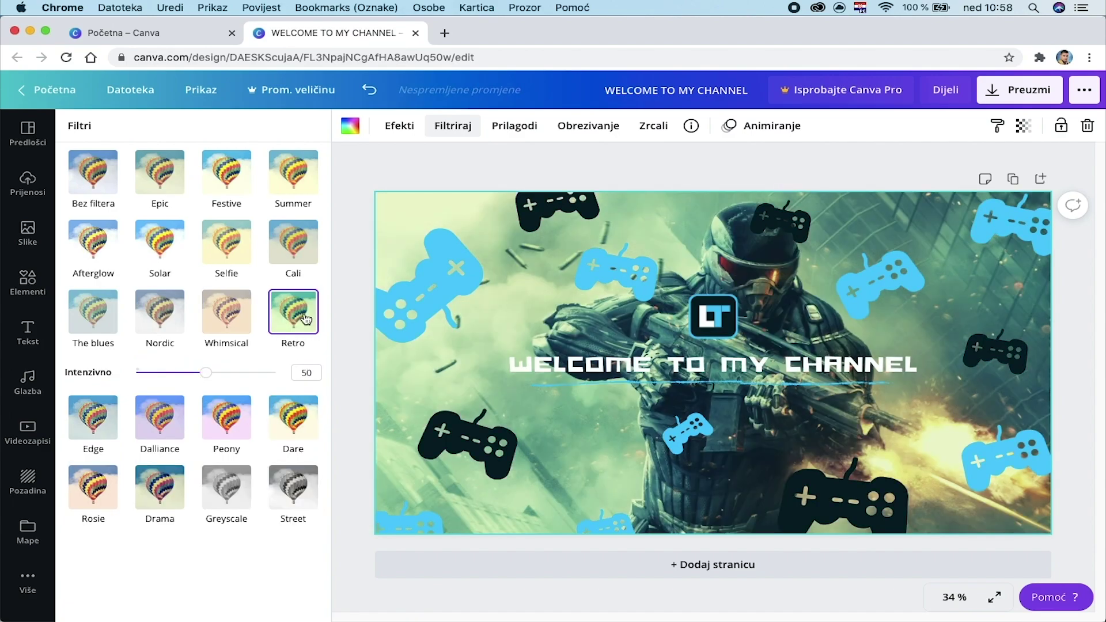
click(299, 439)
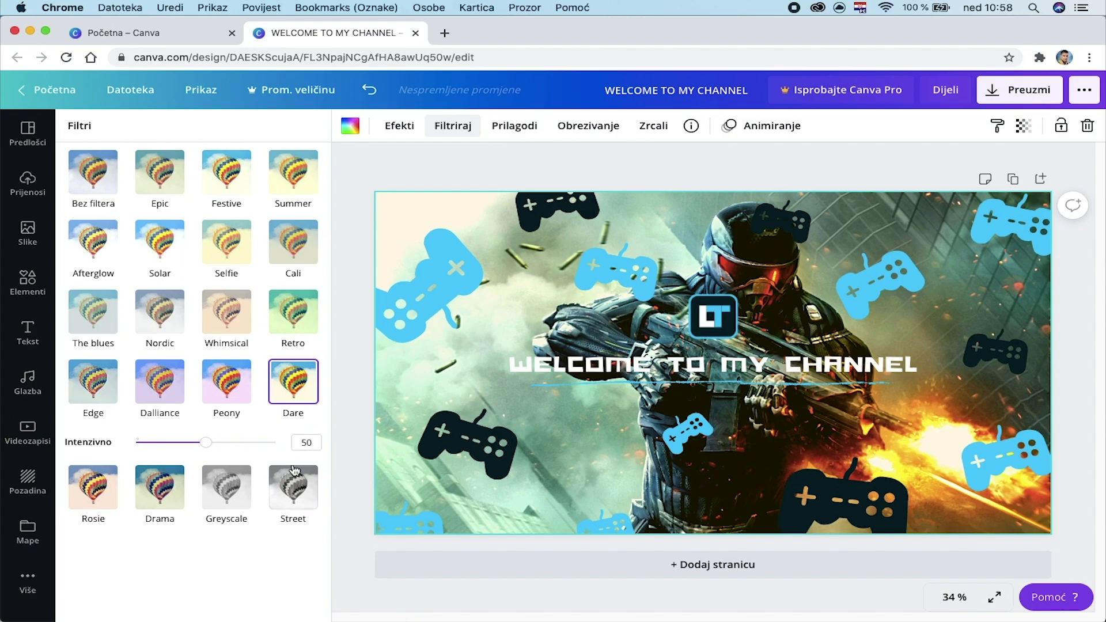
click(293, 487)
drag(198, 513, 378, 515)
click(227, 453)
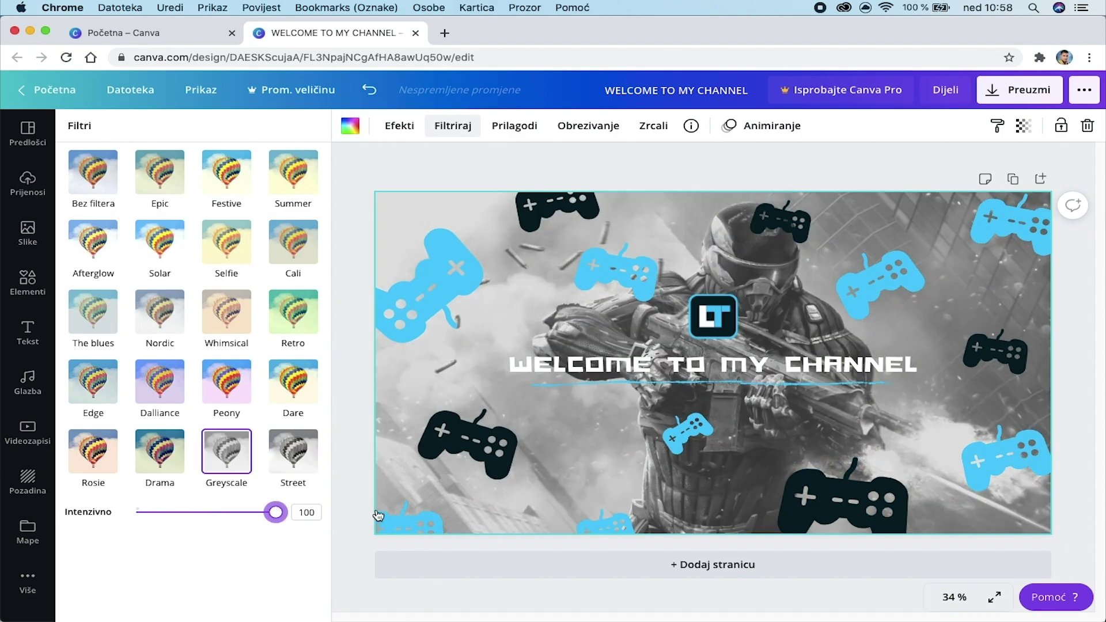
drag(192, 510, 237, 512)
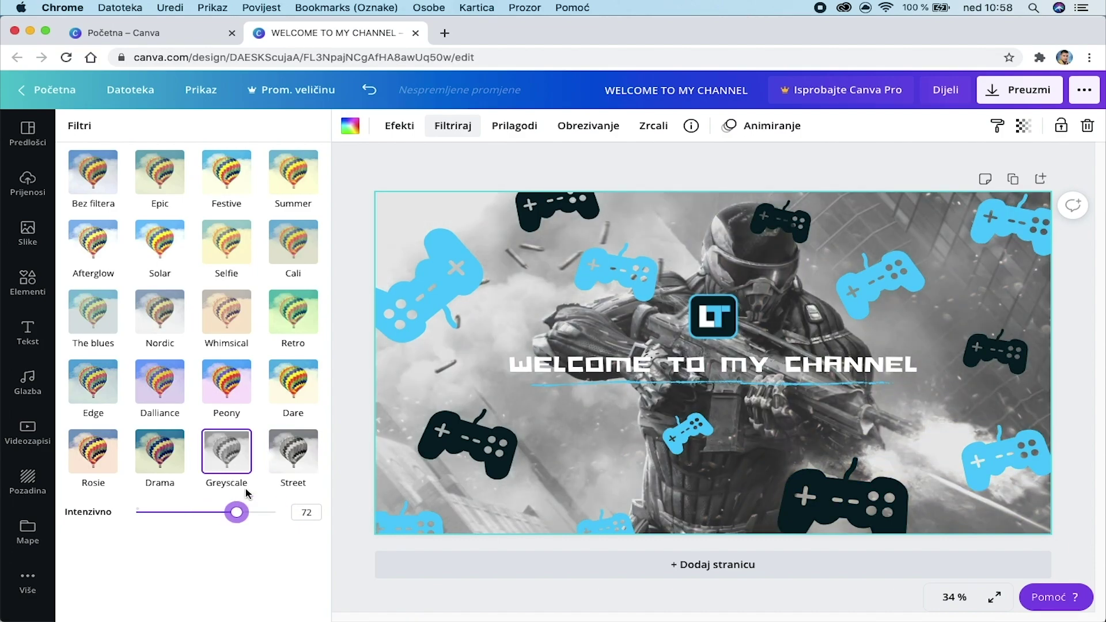
Step: Apply the Cali filter to the background photo at raised intensity, with brightness -48 and contrast -88
click(285, 255)
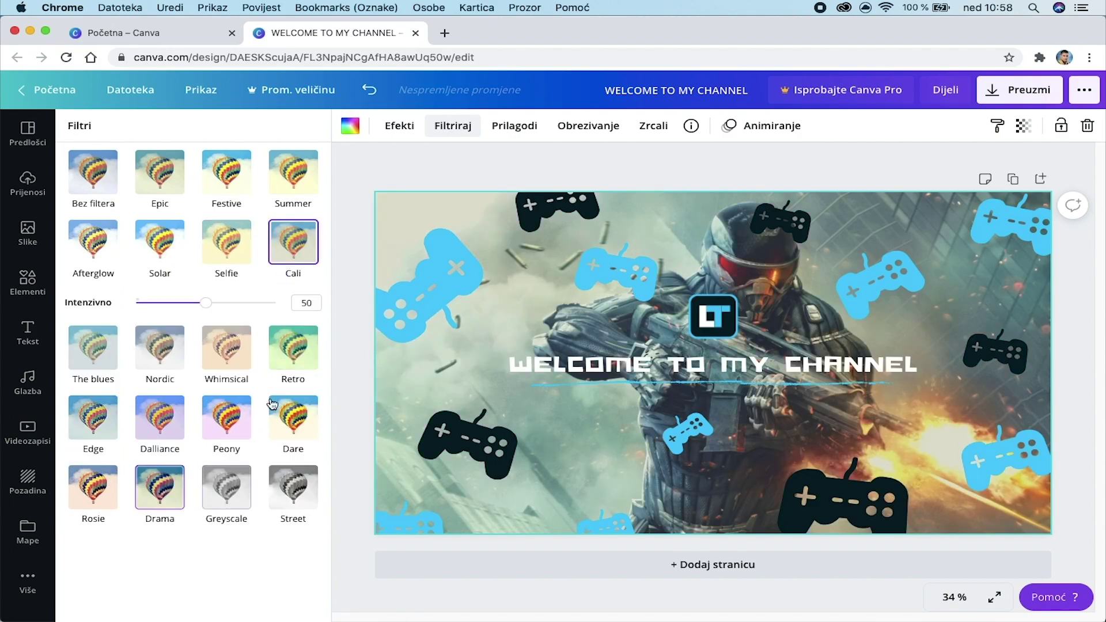
drag(206, 305, 234, 303)
click(501, 133)
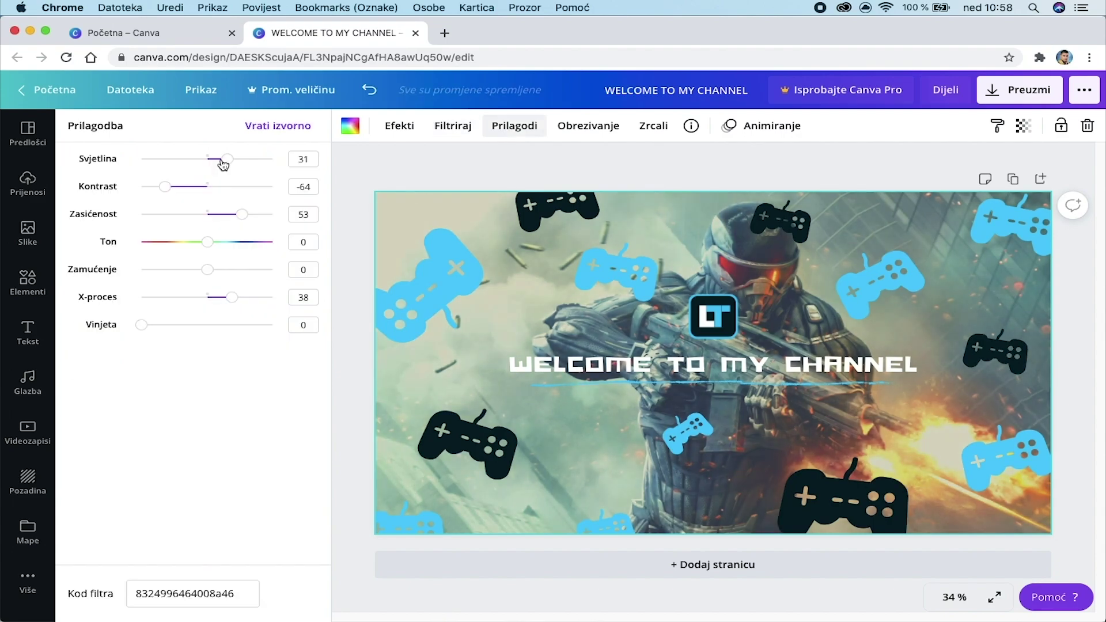
drag(277, 165, 150, 187)
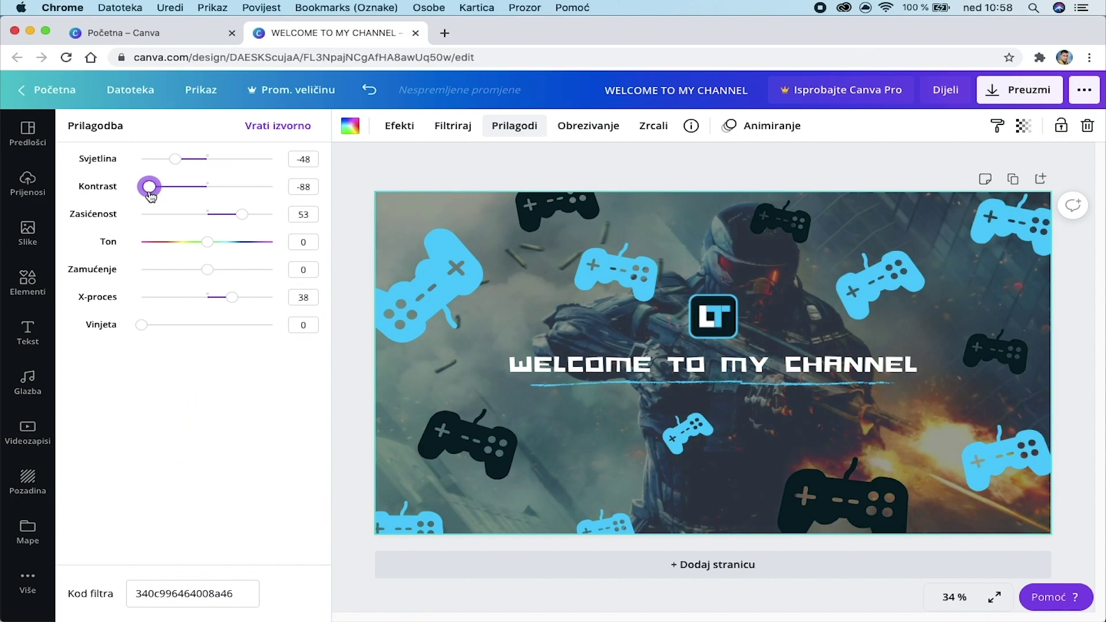
Step: Set the background photo's saturation to -64, keep its hue at 0 and adjust its blur slightly
drag(195, 214, 140, 214)
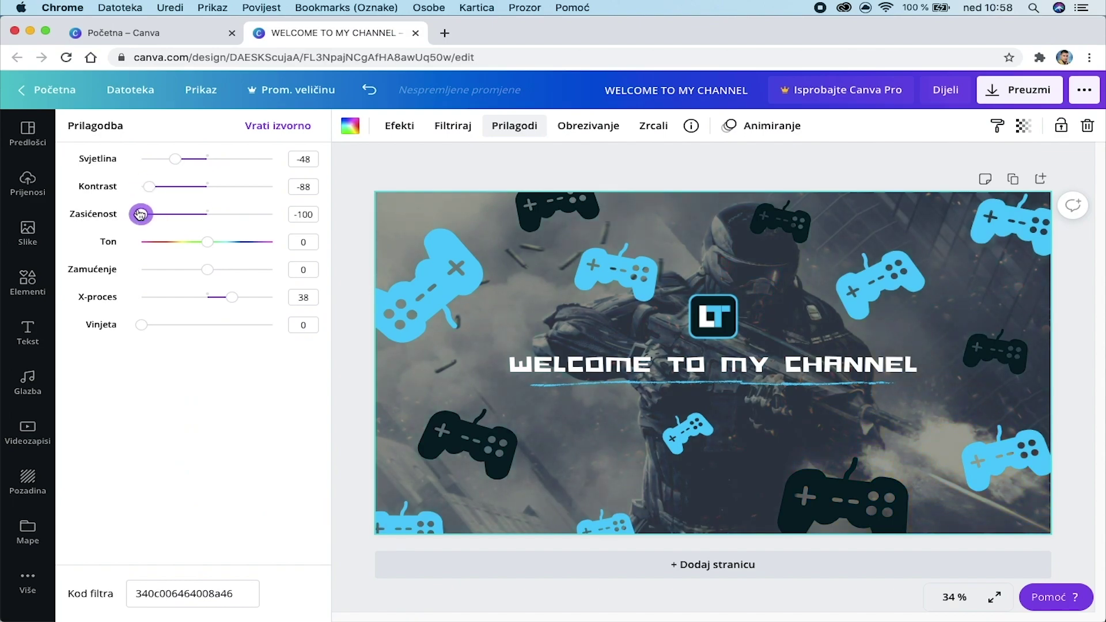
click(177, 217)
drag(142, 221, 165, 214)
mouse_move(200, 247)
mouse_down()
mouse_move(242, 242)
mouse_move(207, 242)
mouse_up()
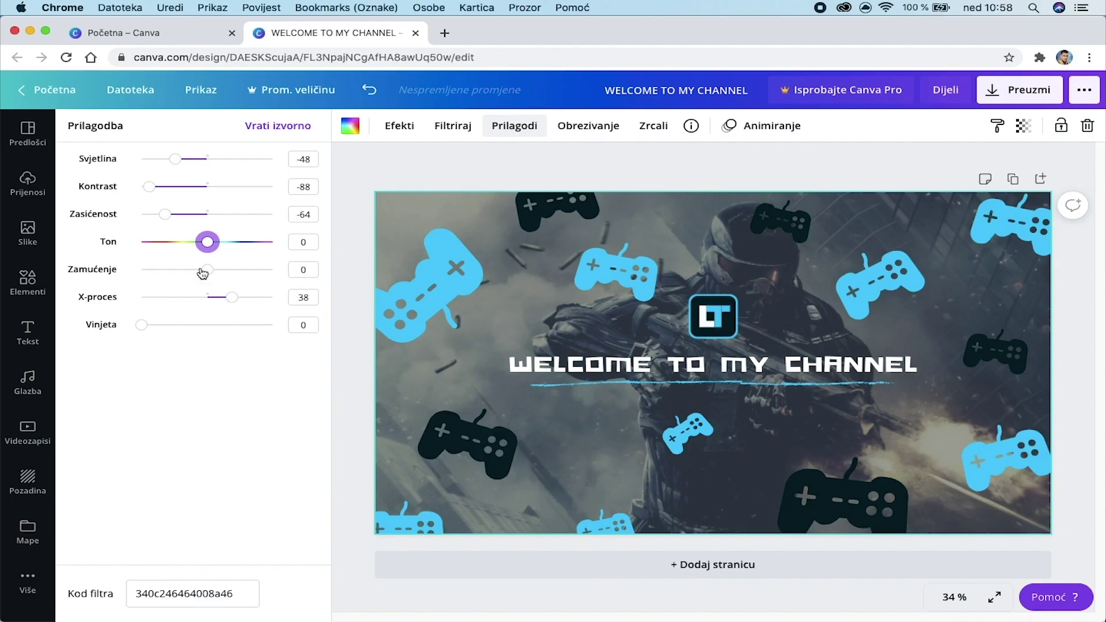
drag(203, 271, 222, 305)
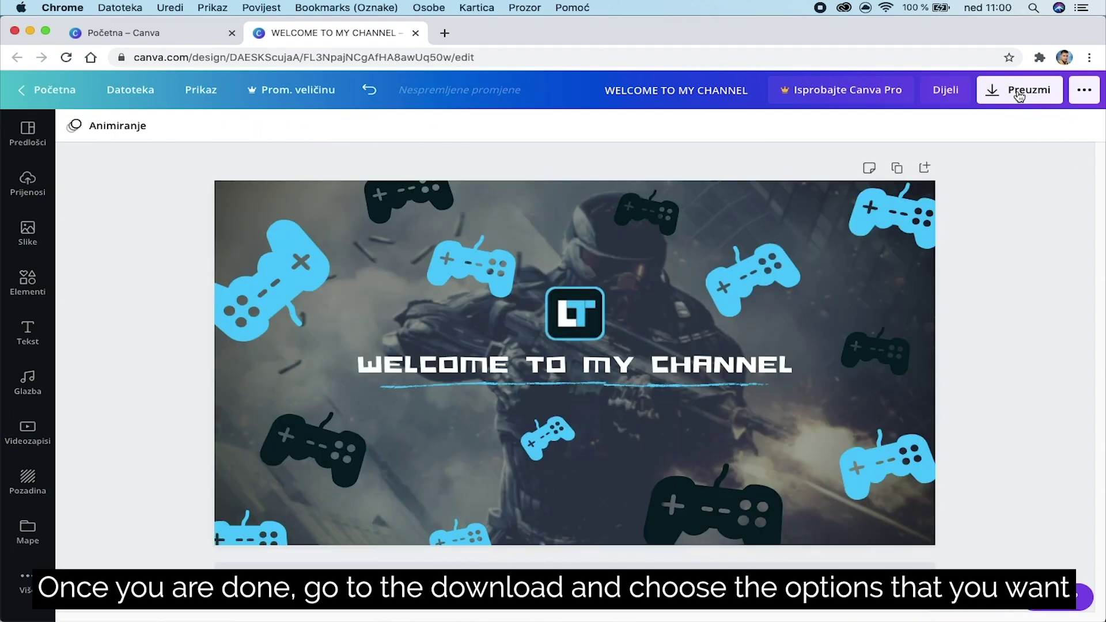
Step: Download the banner as a PNG file and dismiss the invitation dialog
click(1020, 92)
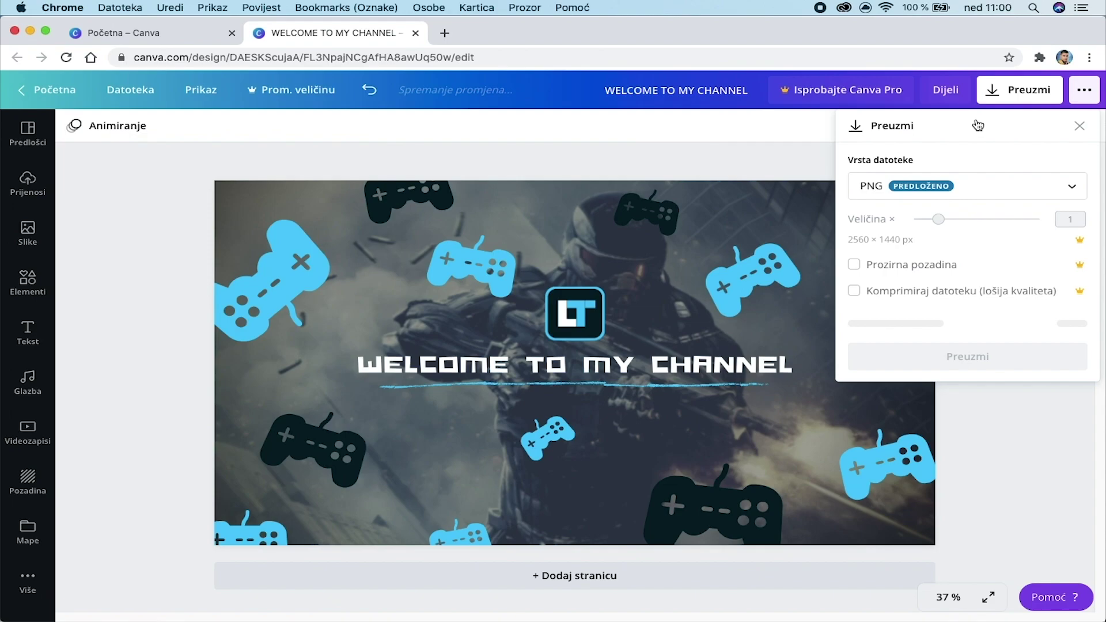
click(956, 186)
scroll(923, 373, down, 2)
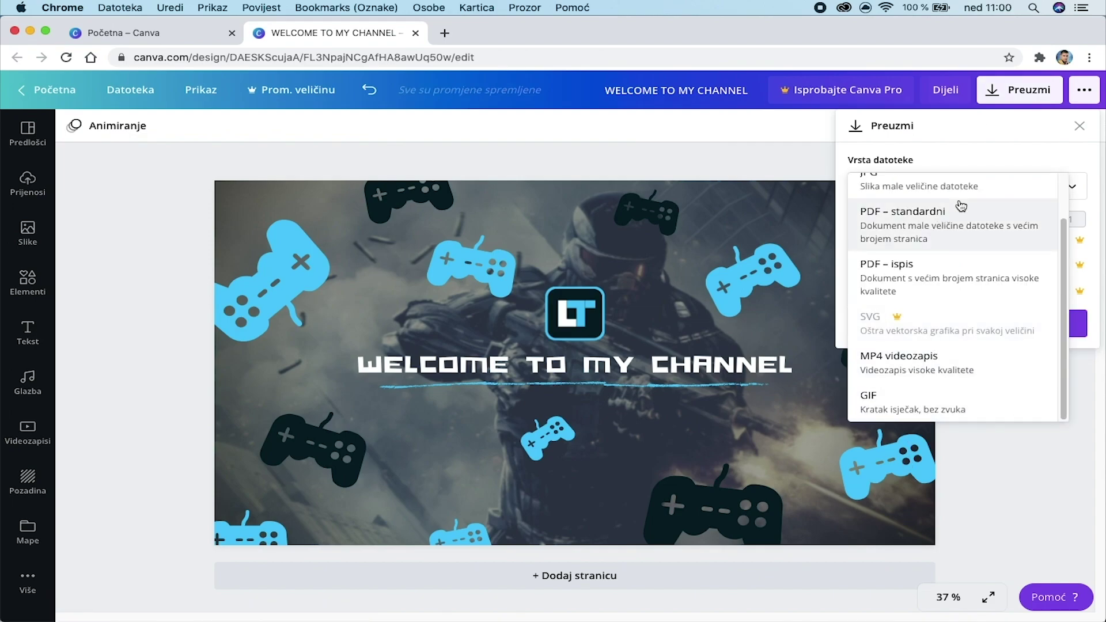
scroll(951, 219, up, 2)
click(985, 199)
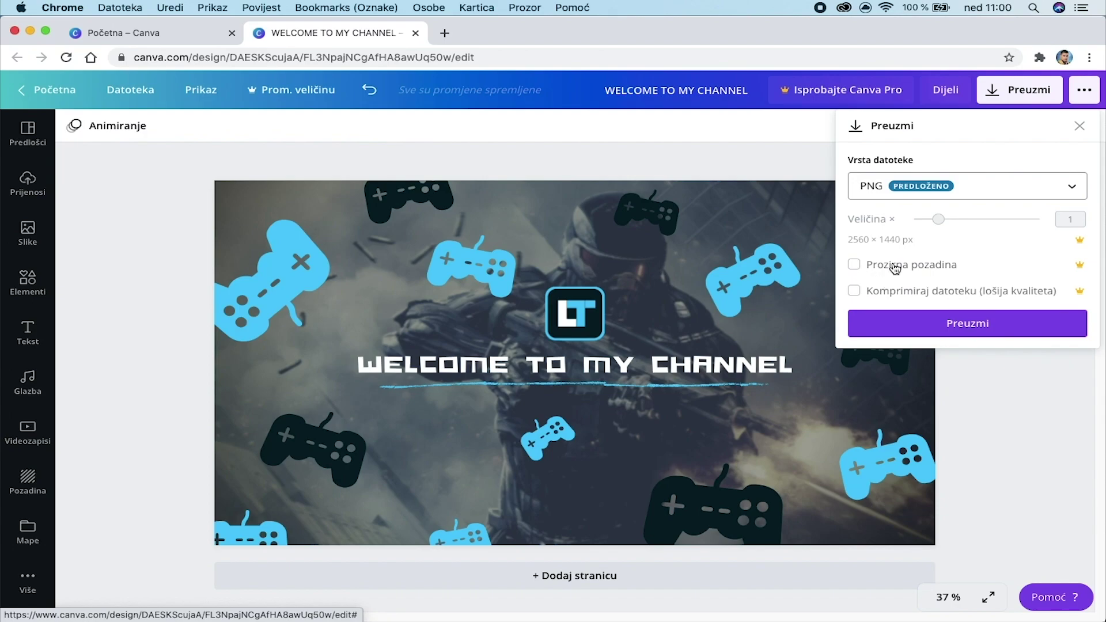
click(948, 331)
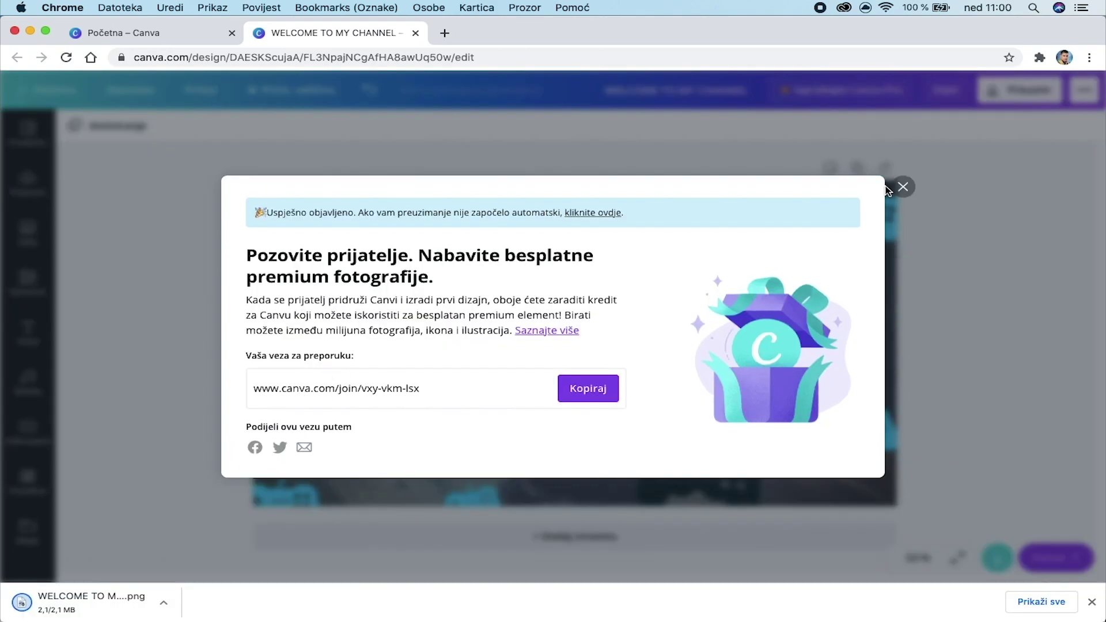
click(903, 188)
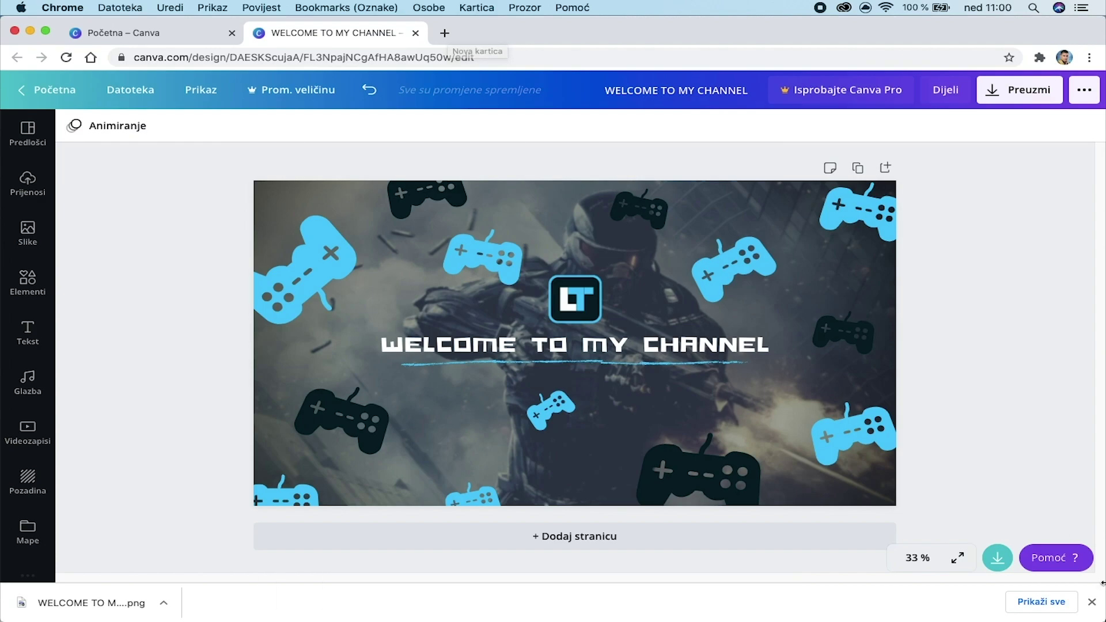
Step: Open the downloaded banner PNG, inspect it full screen and close the preview
click(78, 610)
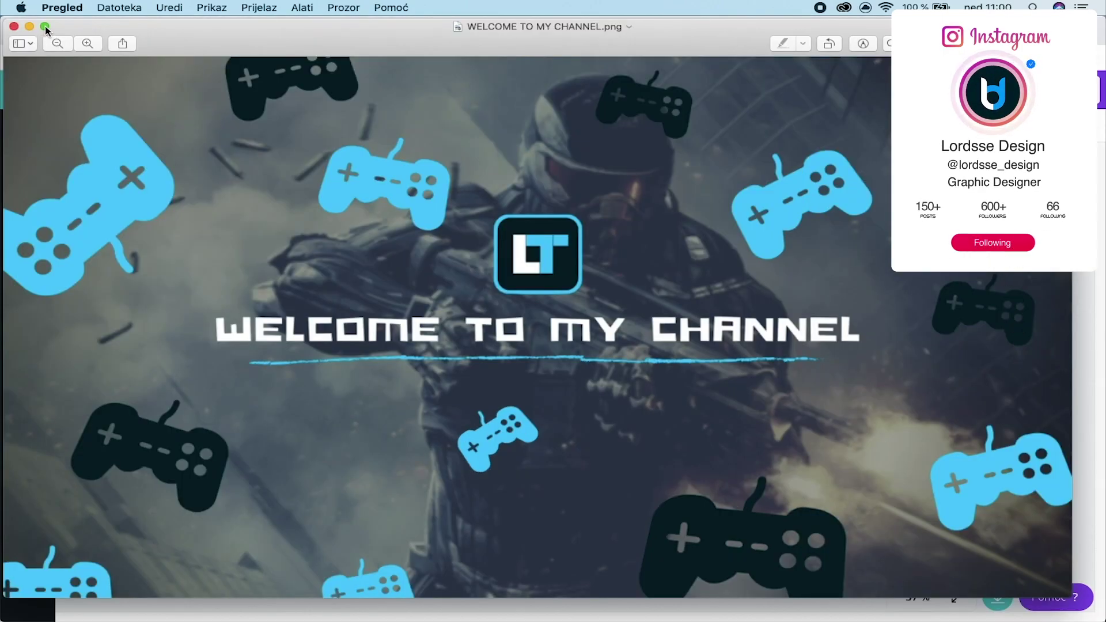
click(45, 26)
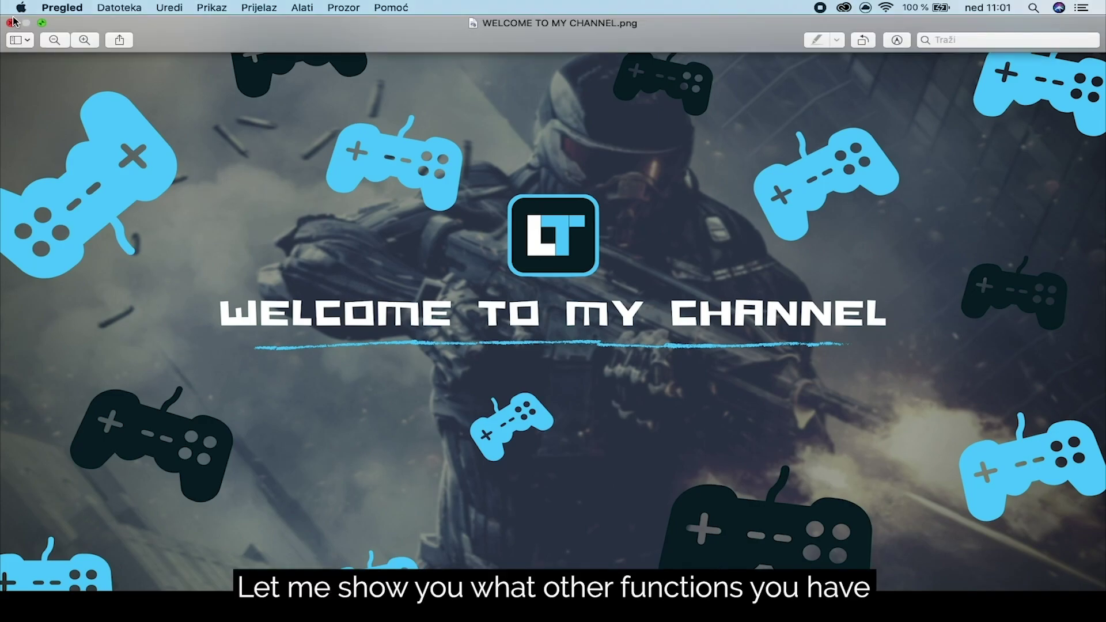
click(10, 23)
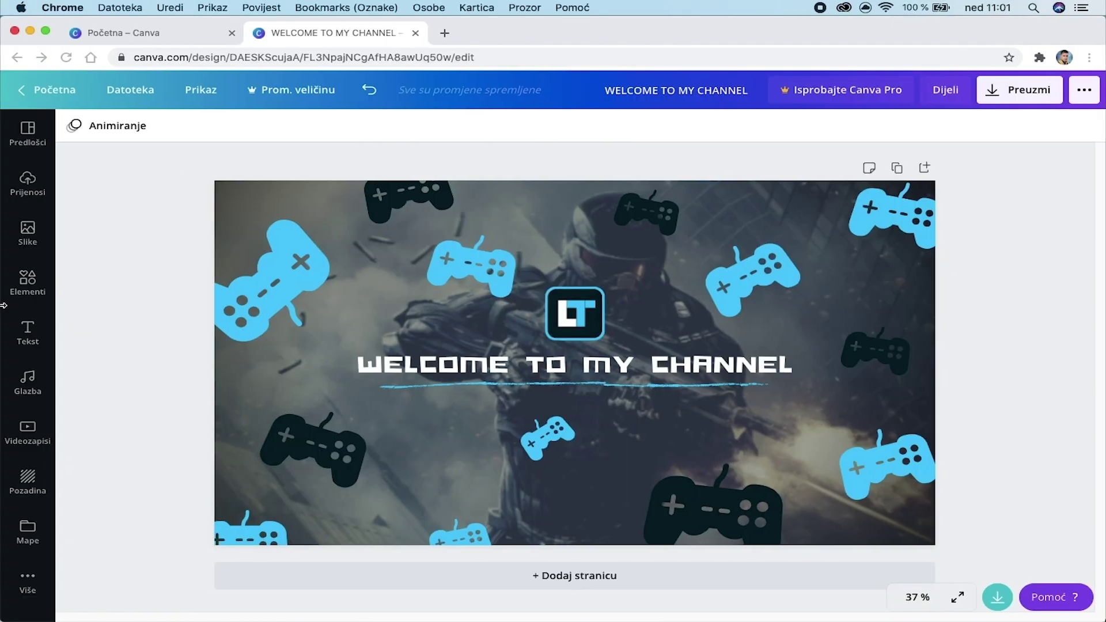
Step: Try the LEVEL UP text combination on the banner with "LORDSSE" in place of UP, and delete it
click(16, 332)
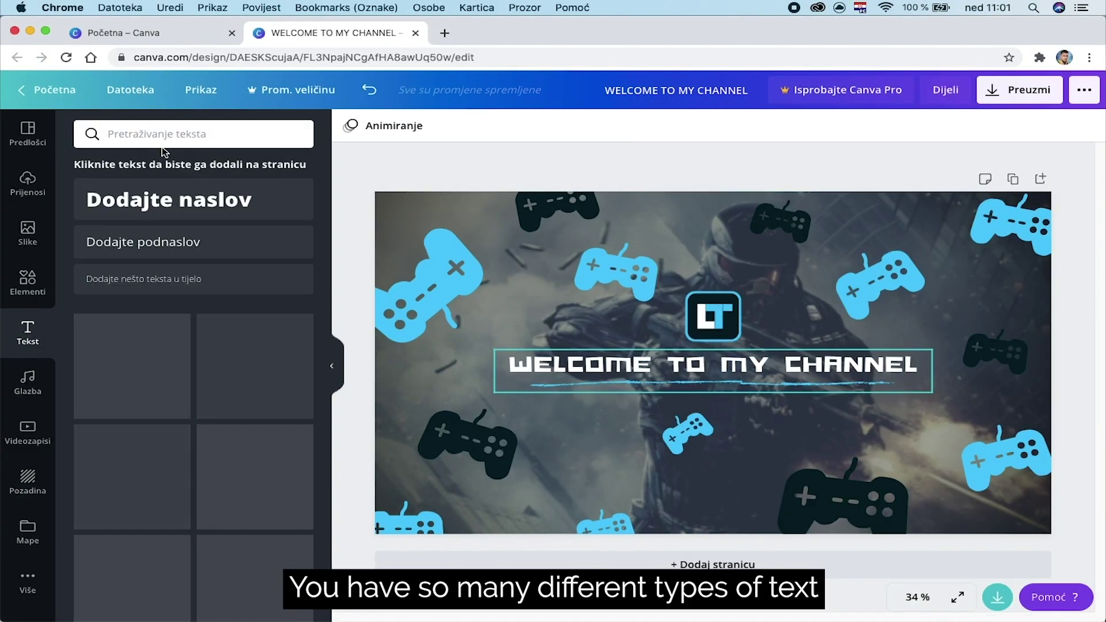
click(688, 372)
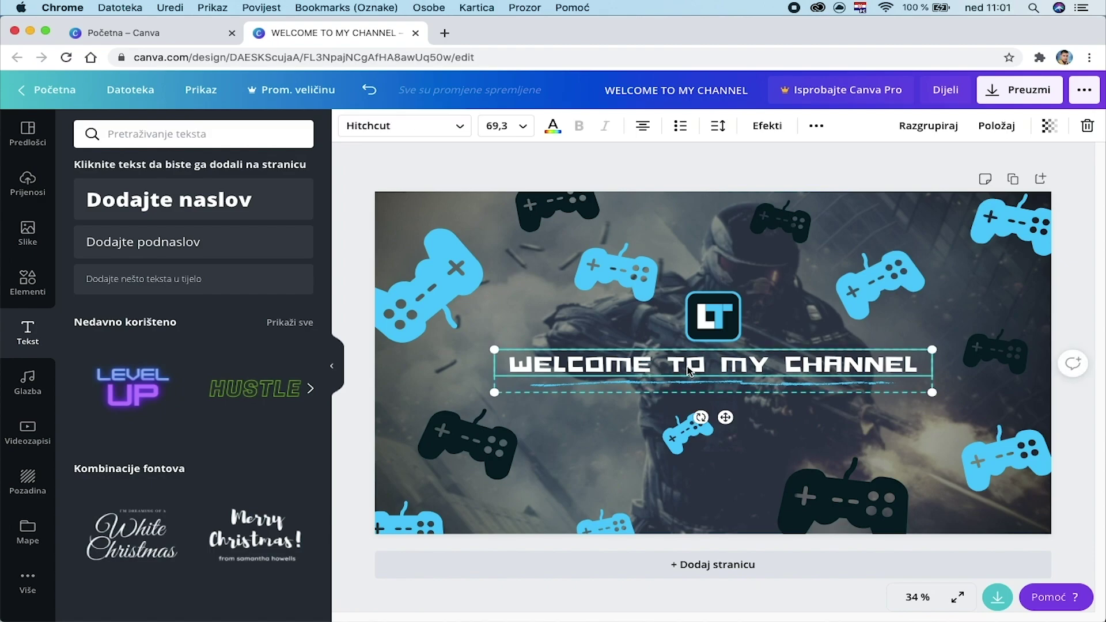
double_click(671, 367)
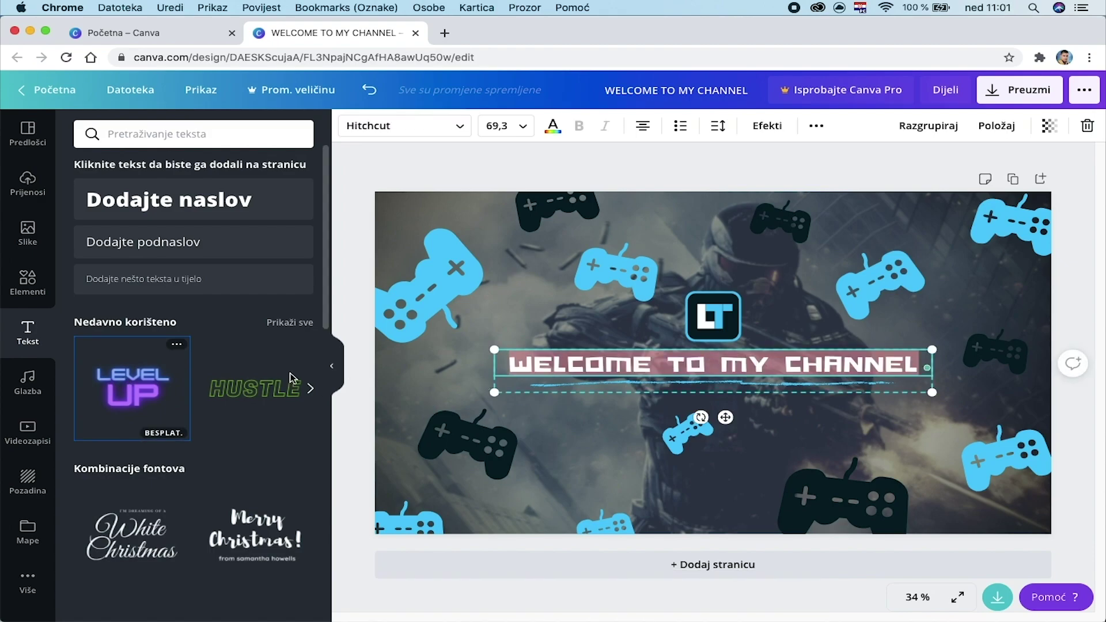
drag(743, 483, 847, 587)
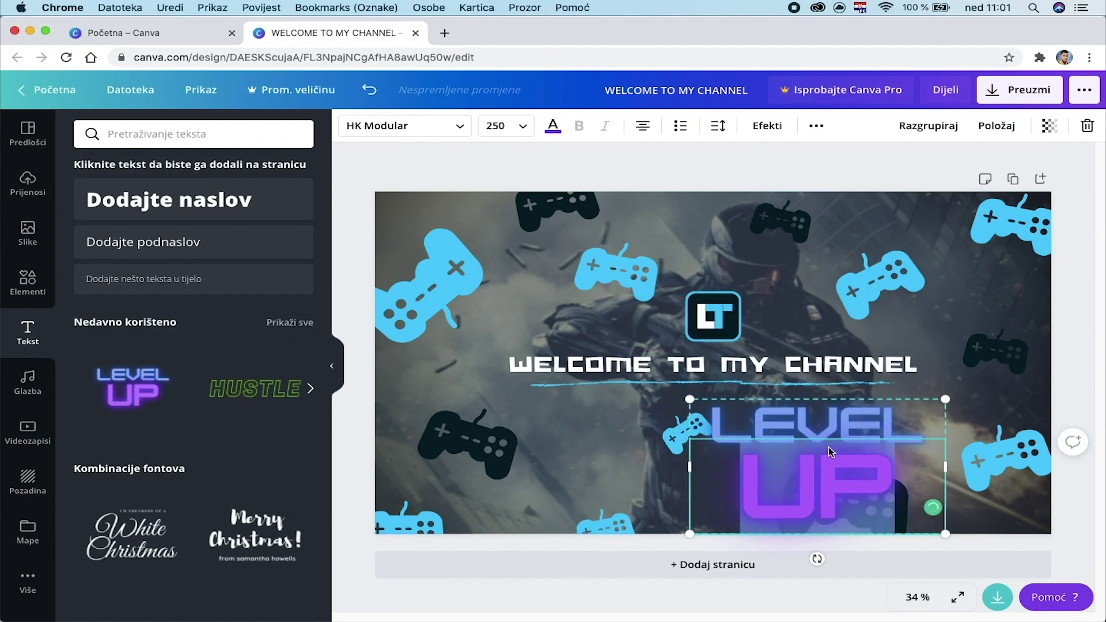
text(LORDSSE)
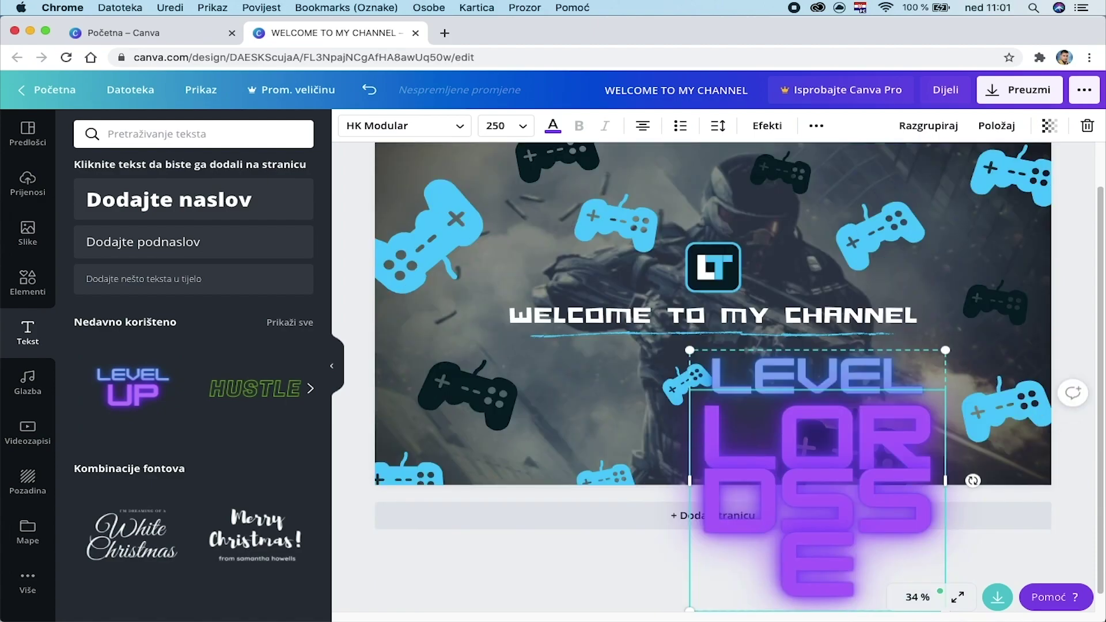
key(super+a)
key(BackSpace)
key(BackSpace)
key(BackSpace)
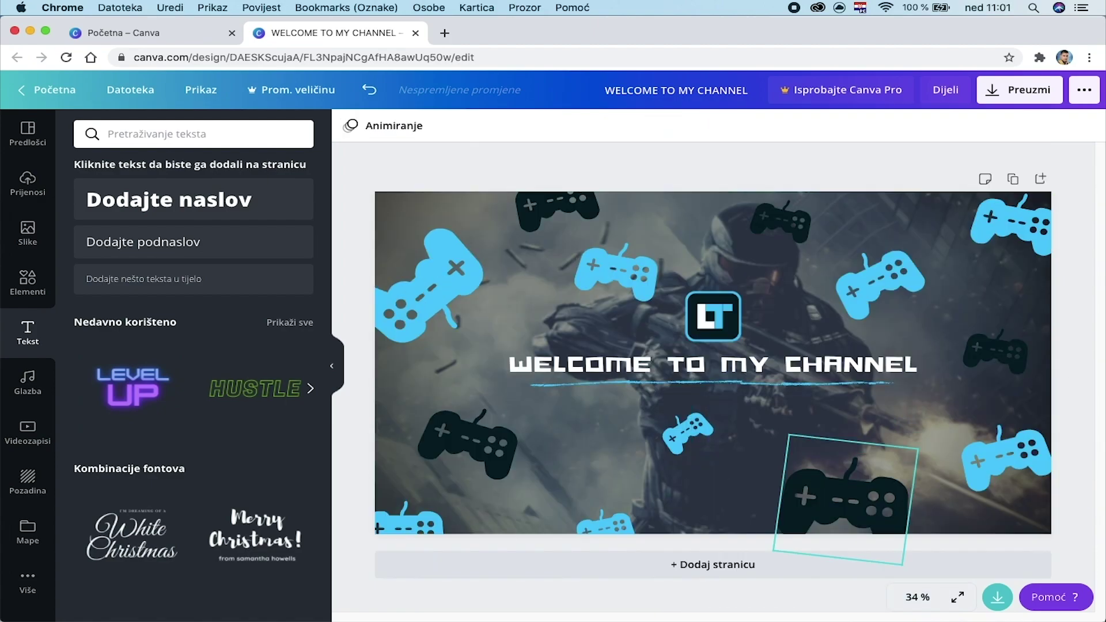
Step: Add the yellow neon Sparkle font combination to the banner
scroll(112, 429, down, 3)
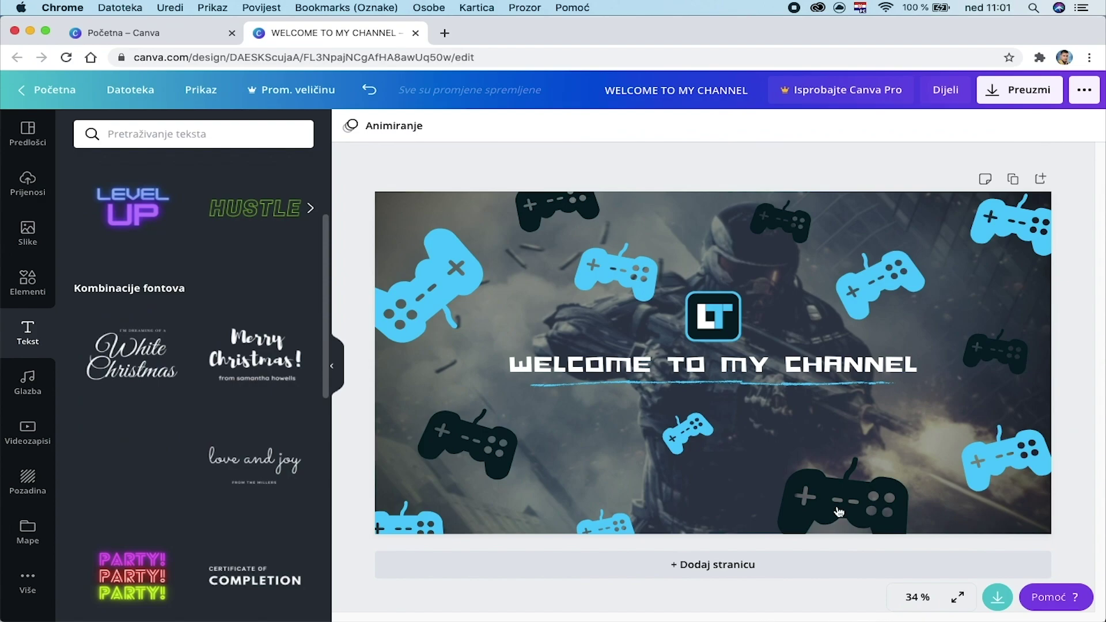
drag(839, 512, 827, 444)
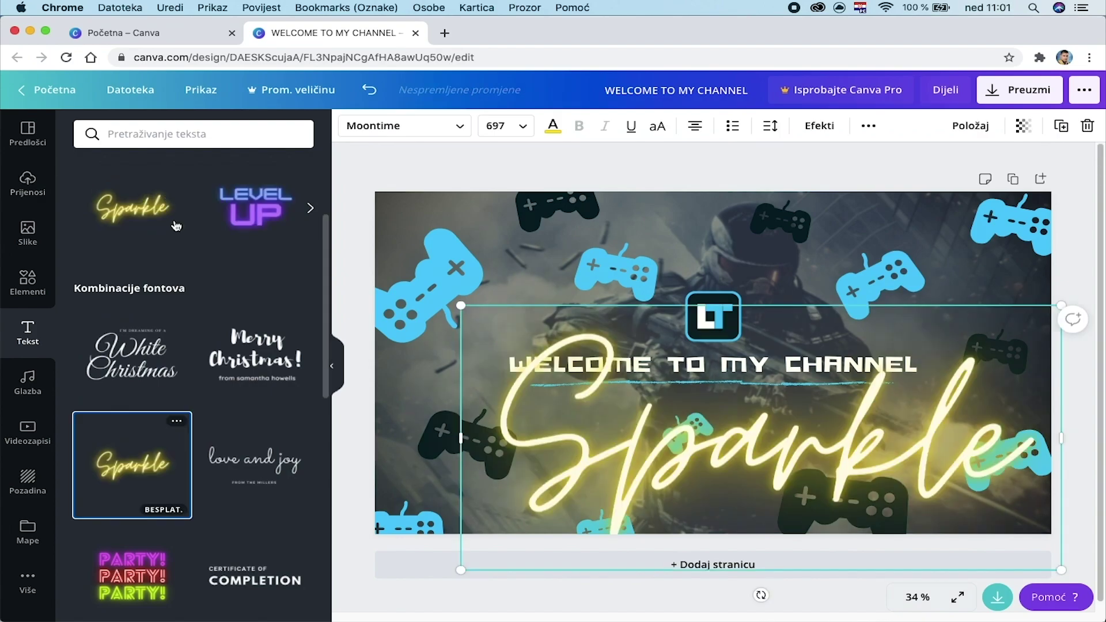
Step: Replace the Sparkle text on the banner with "Lordsse"
double_click(824, 434)
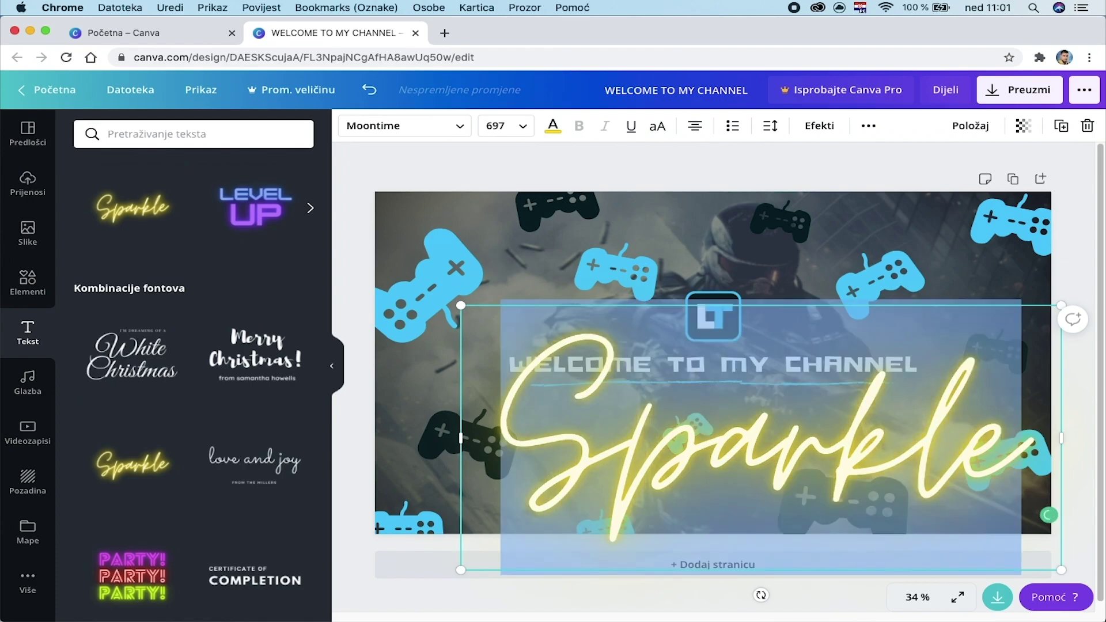
text(LORD)
key(BackSpace)
key(BackSpace)
key(BackSpace)
text(ordsse)
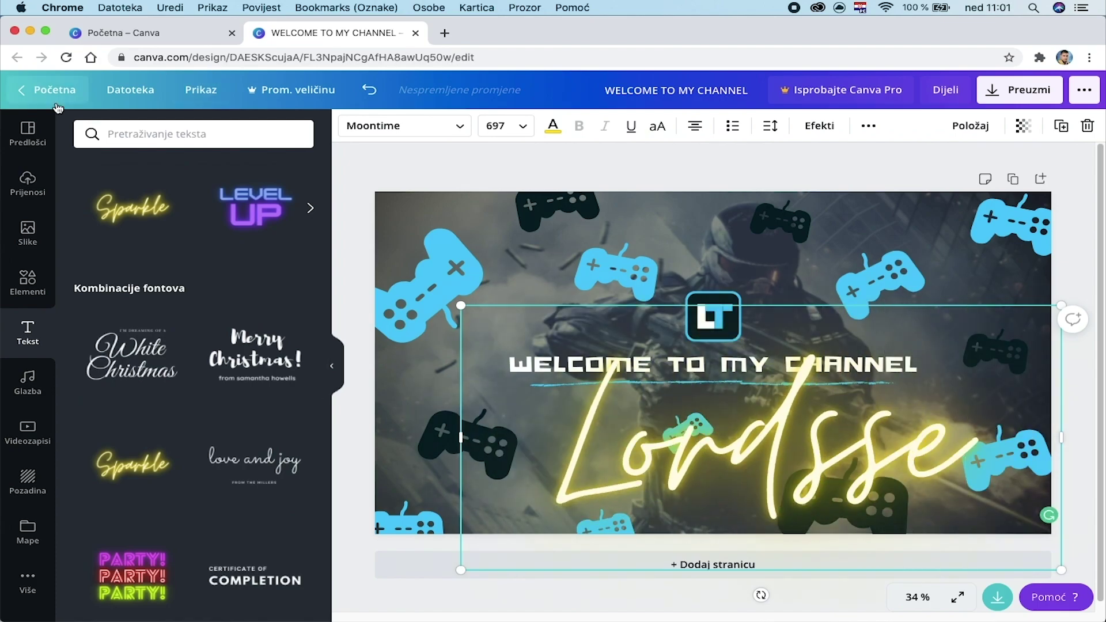
Step: Try the document's light blue colour on the Lordsse neon text, and delete the text from the banner
key(super+a)
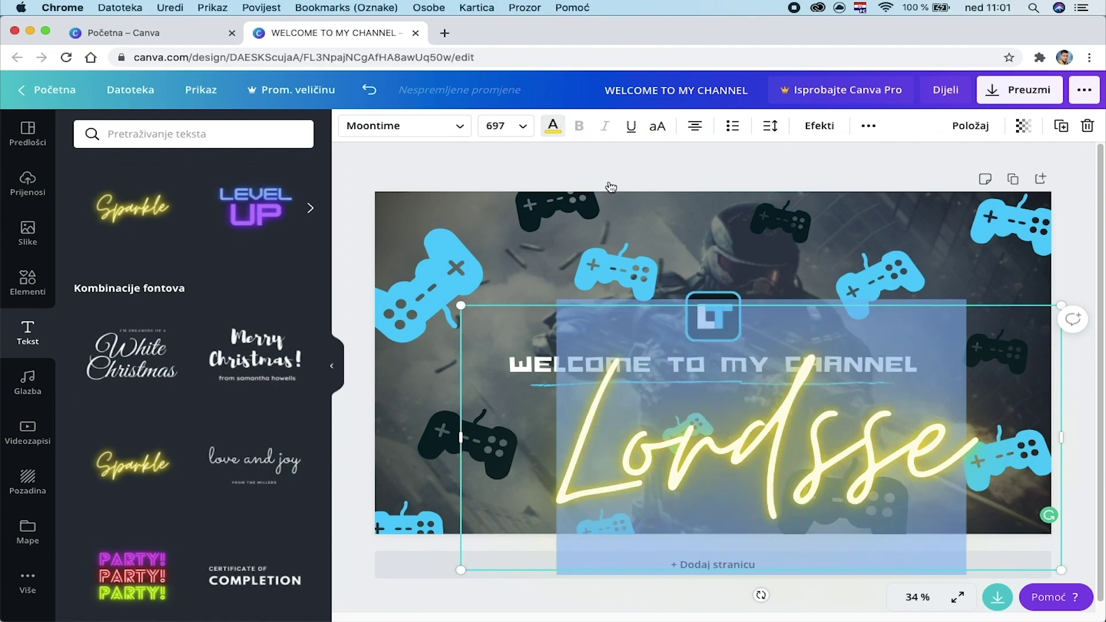
click(552, 126)
click(132, 264)
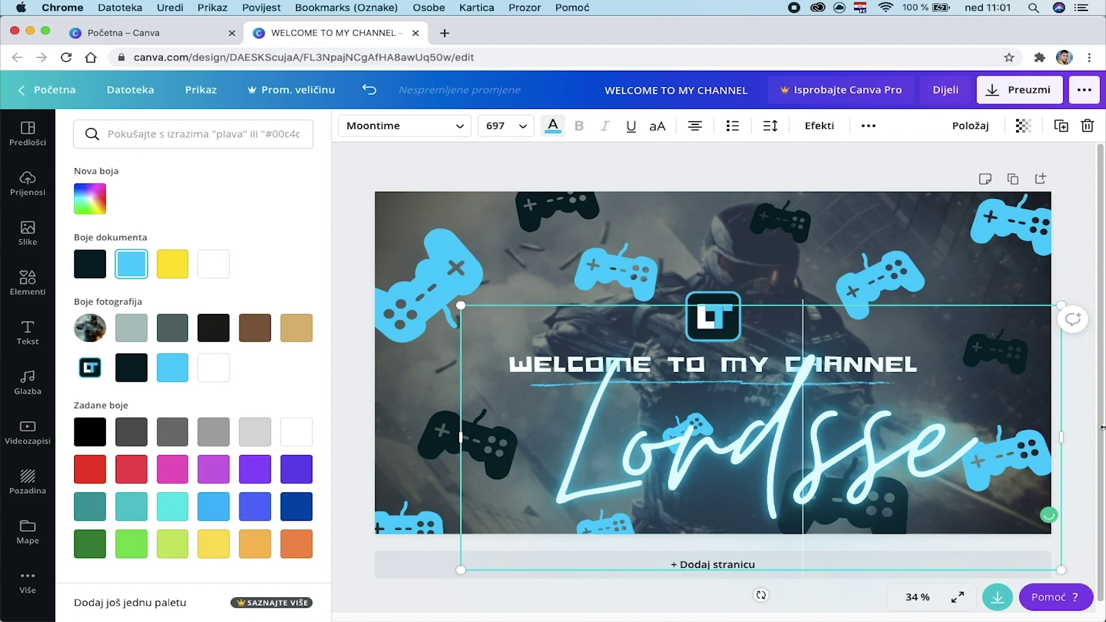
click(1087, 126)
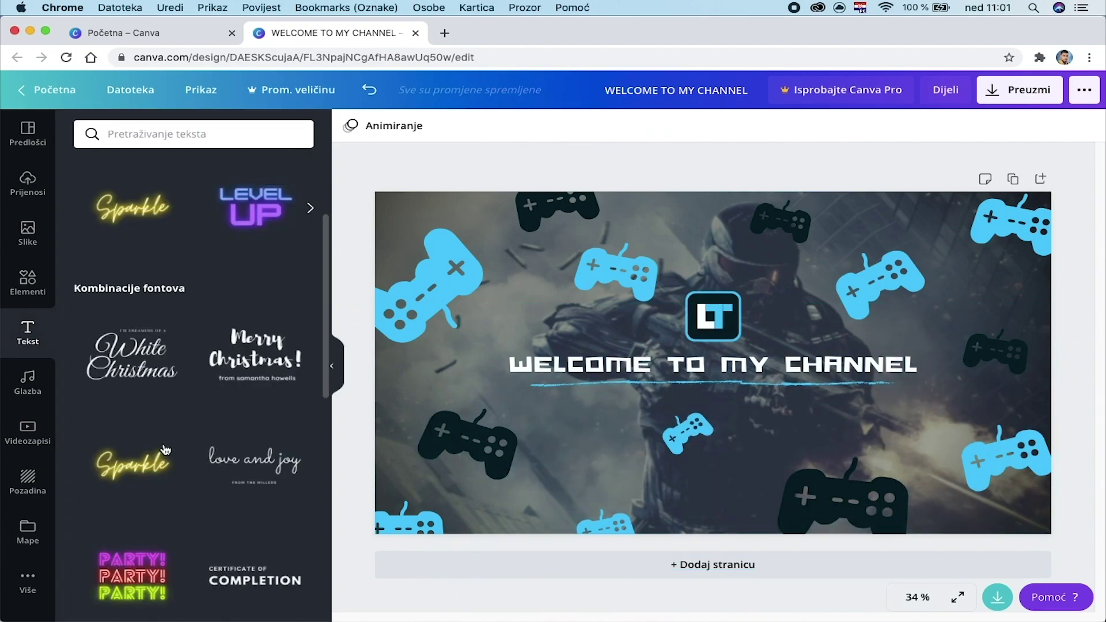
Step: Change the font of the WELCOME TO MY CHANNEL title to Adumu Regular
scroll(222, 492, down, 10)
scroll(222, 493, down, 7)
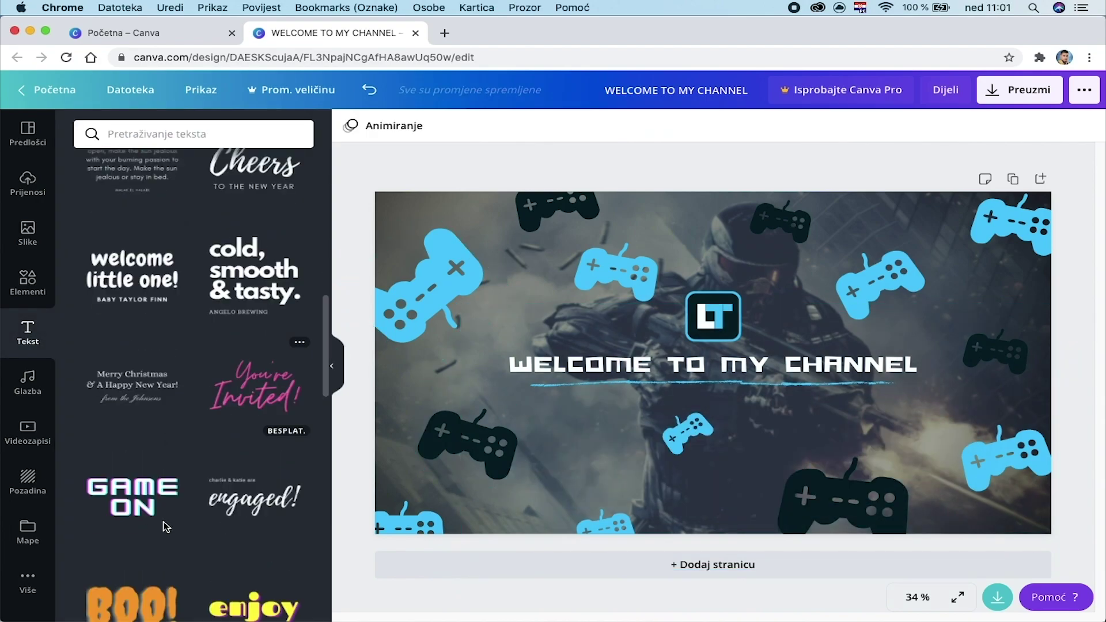
scroll(198, 437, down, 4)
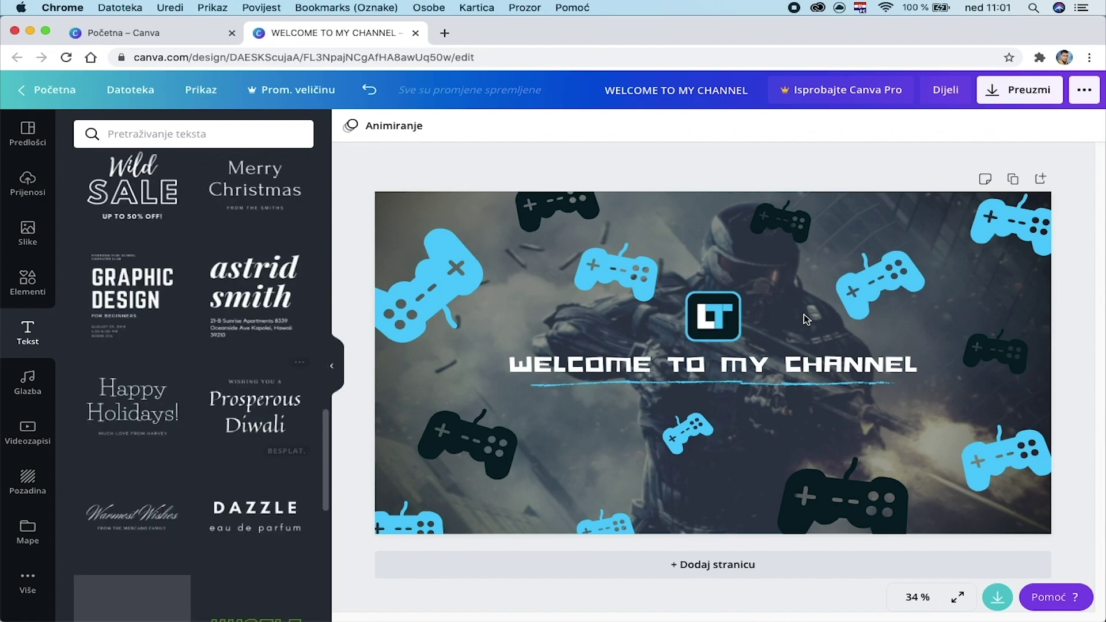
click(677, 366)
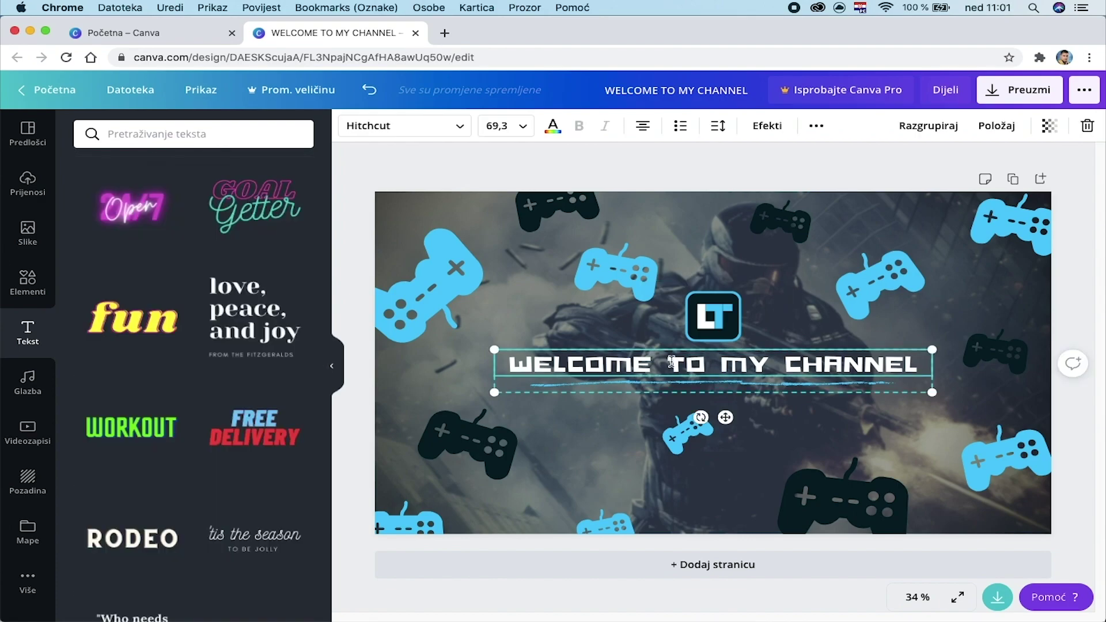
click(459, 128)
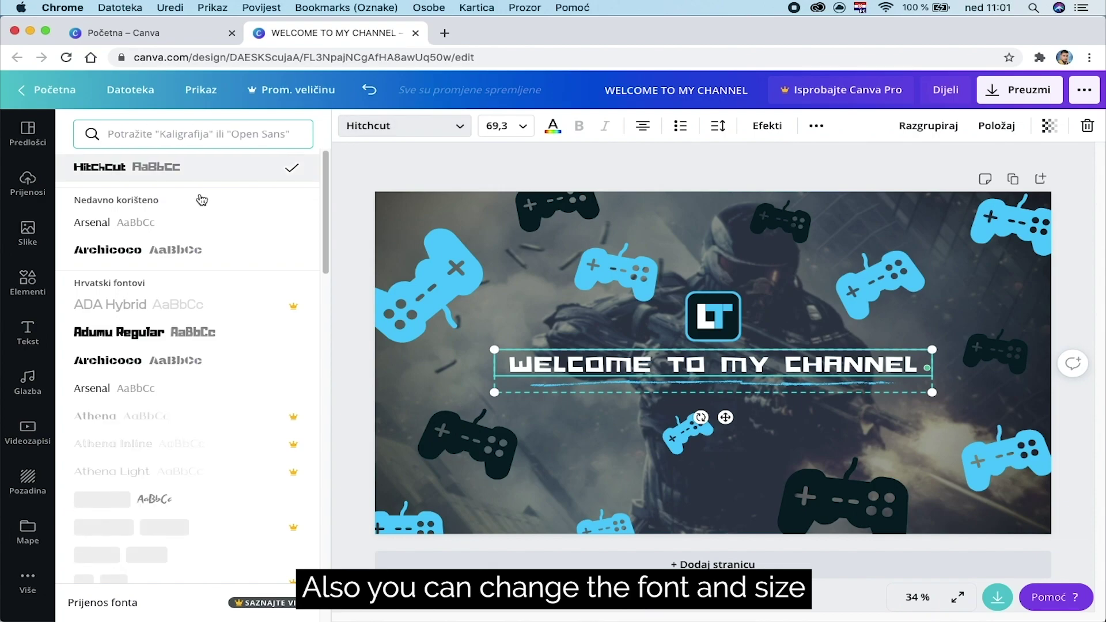
click(169, 334)
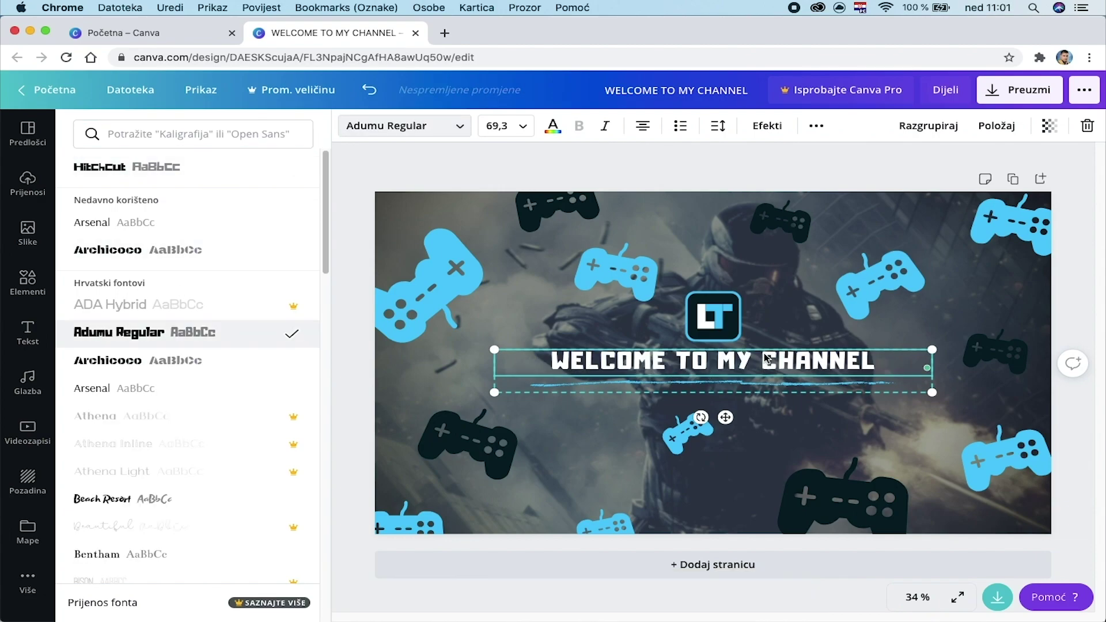
click(946, 287)
Step: Enlarge the WELCOME TO MY CHANNEL title, trying font size 75 and settling on 80
click(680, 362)
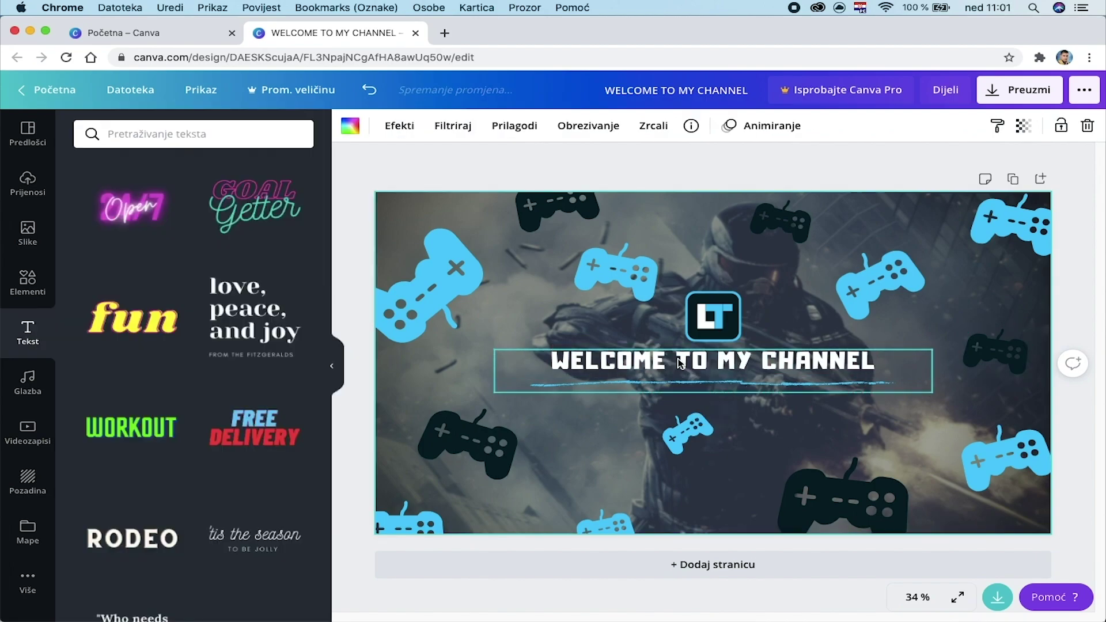
click(681, 363)
key(super+a)
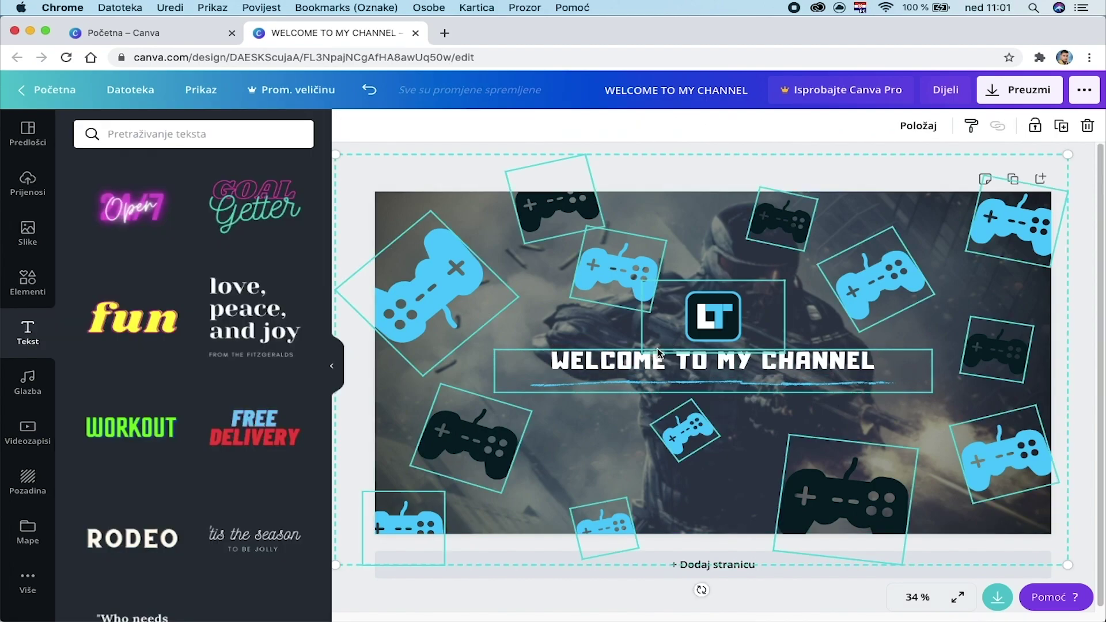
click(729, 397)
click(735, 338)
double_click(751, 372)
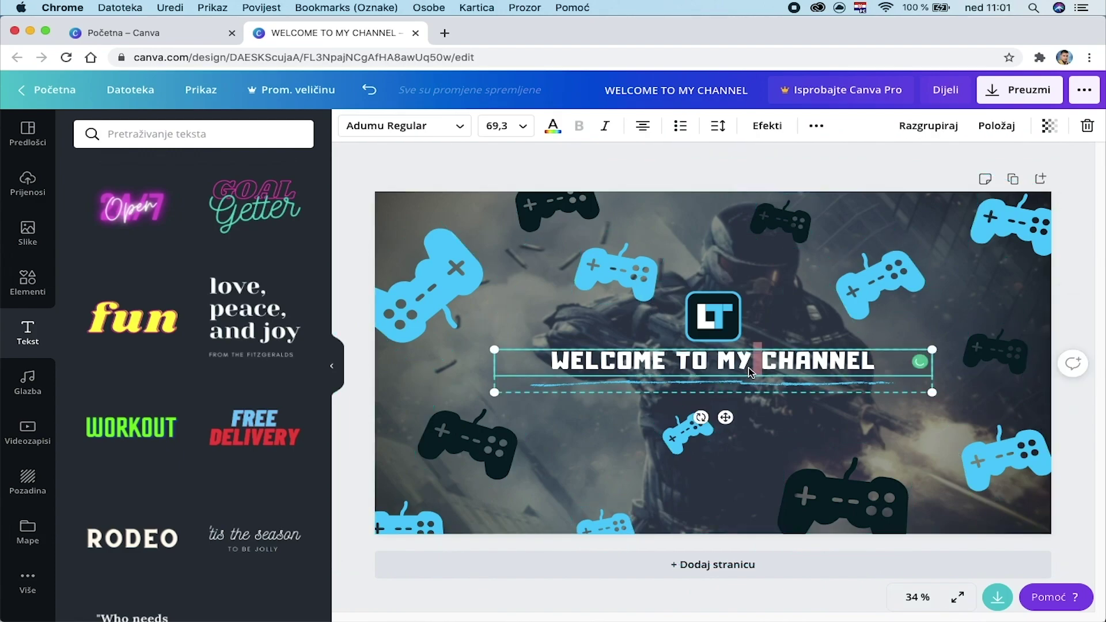
key(super+a)
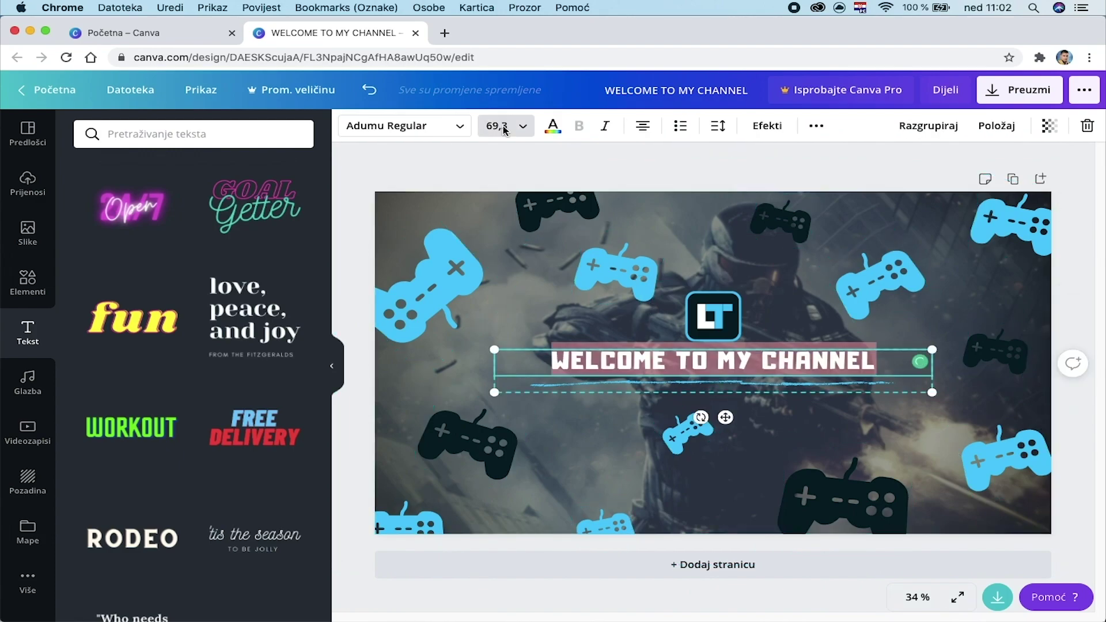
text(75)
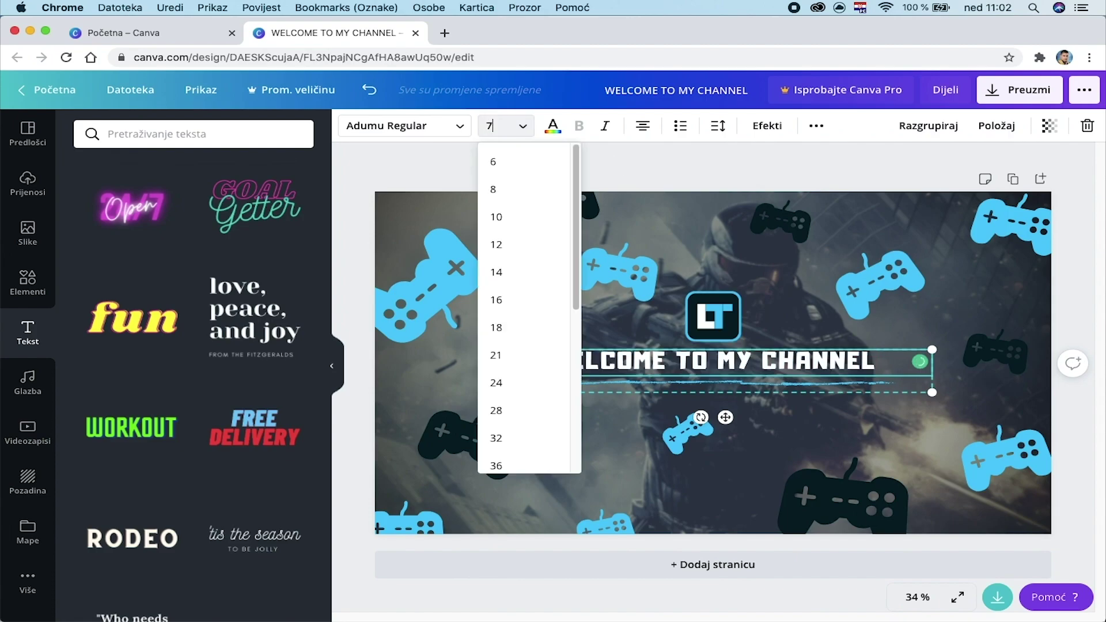
key(Return)
click(504, 120)
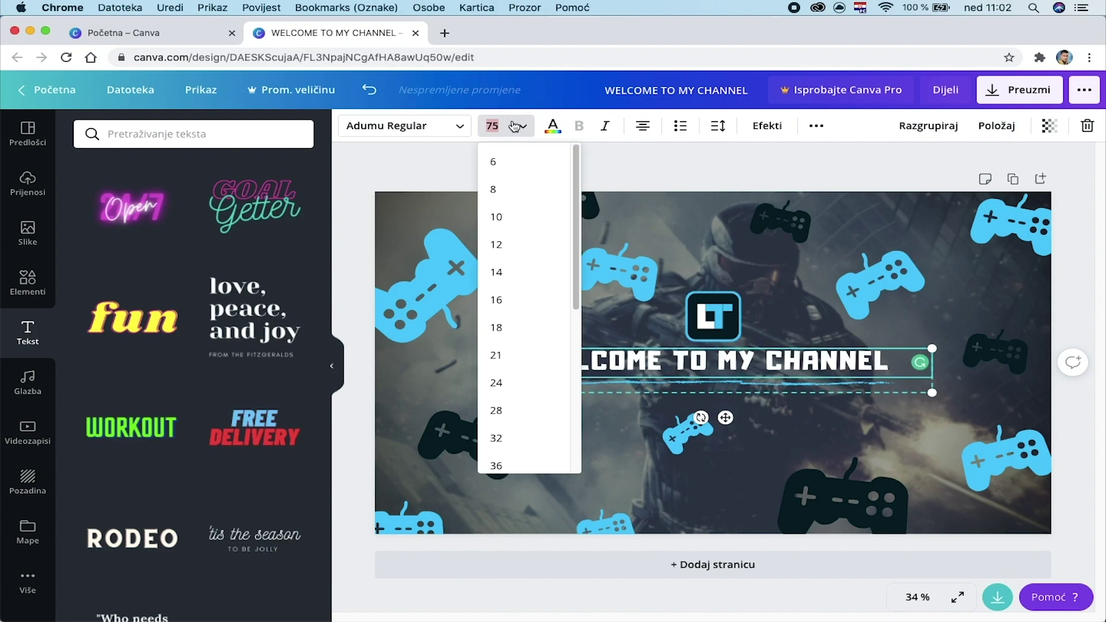
text(80)
key(Return)
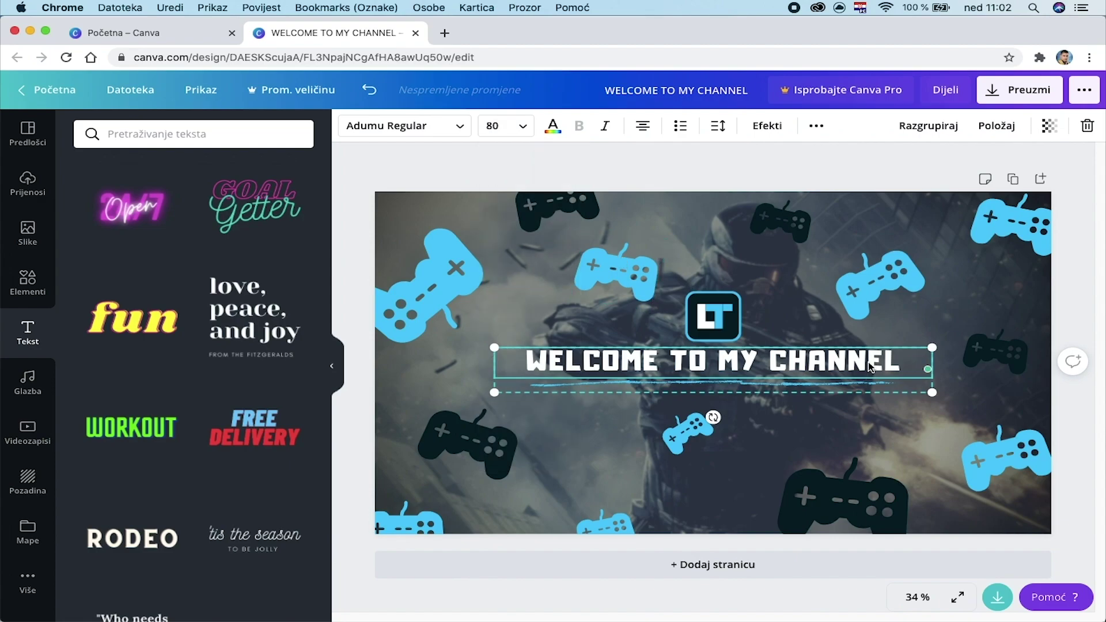
click(397, 162)
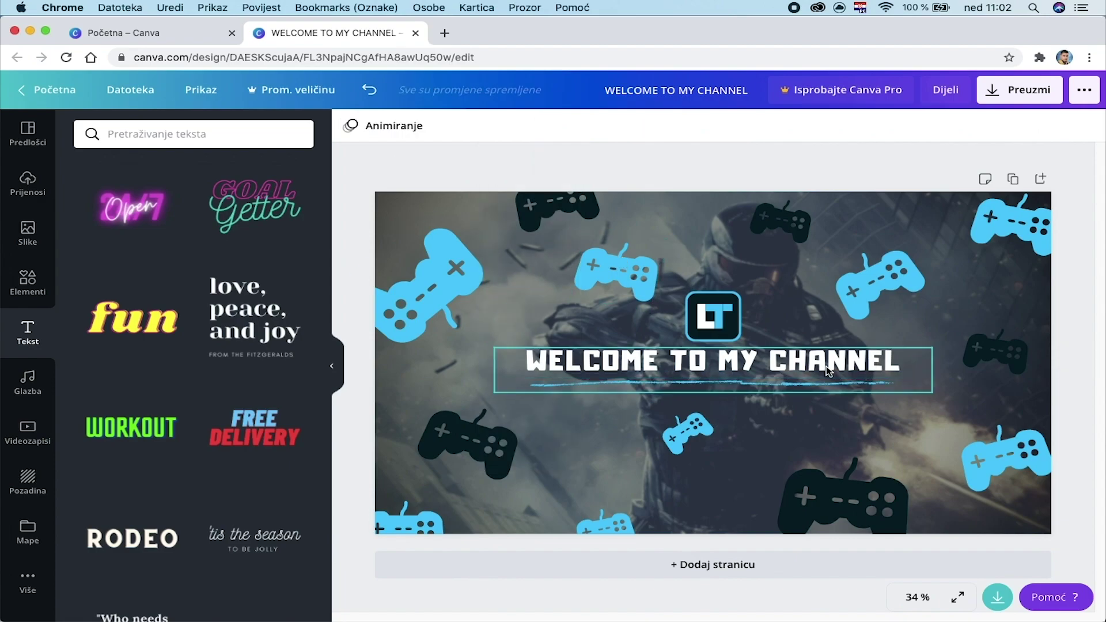
Step: Try moving the title and its underline slightly lower on the banner, and undo the move
click(828, 373)
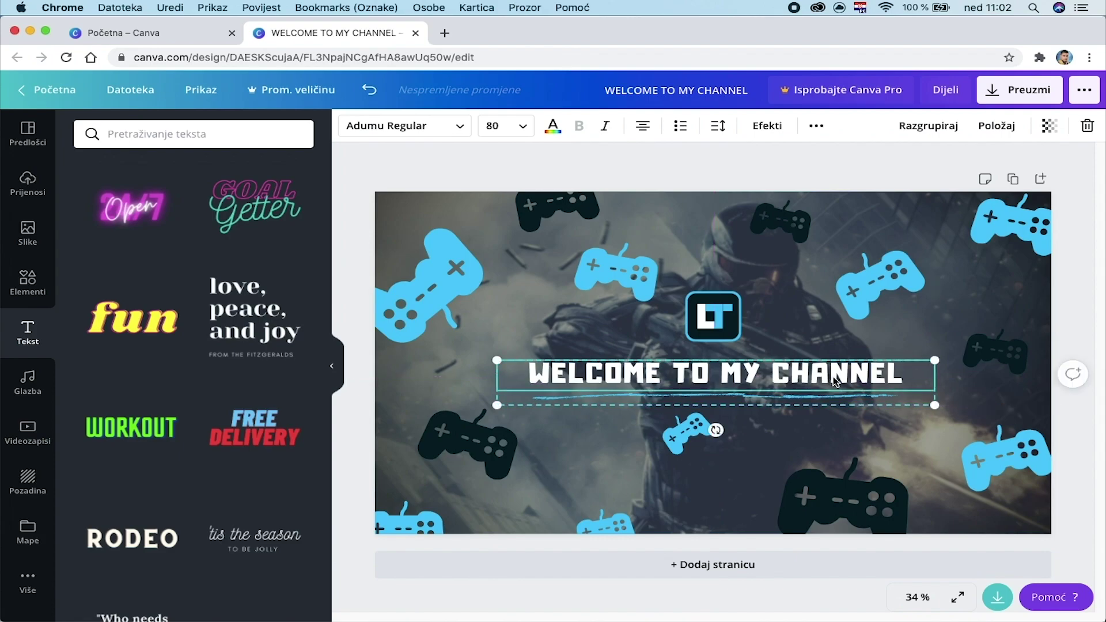
key(super+z)
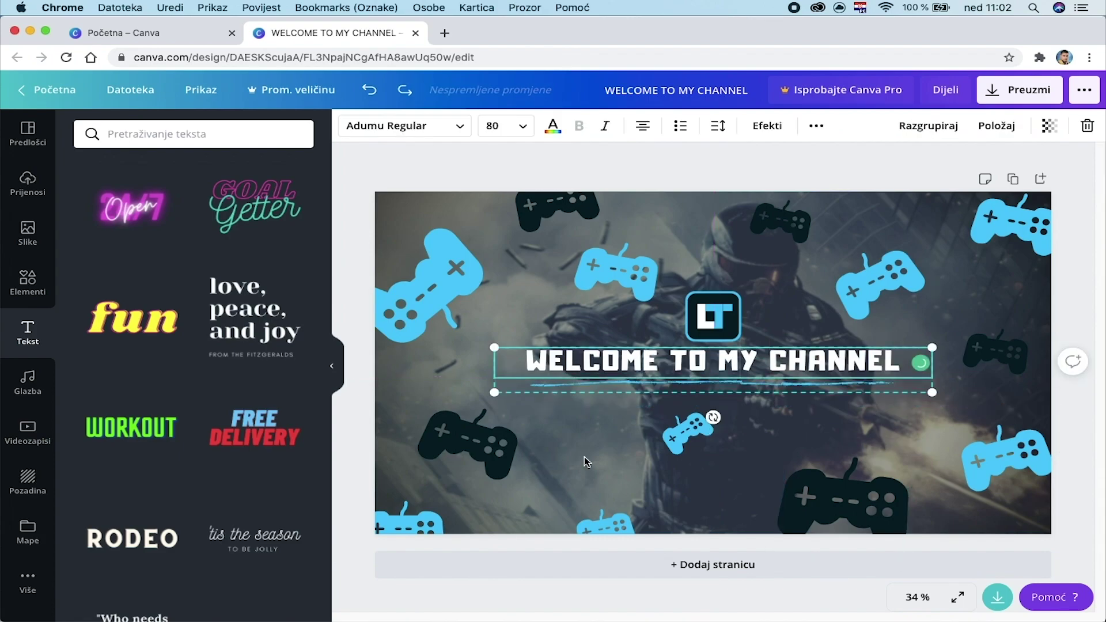
Step: Move the LT logo slightly higher above the title to widen the gap between them
click(1047, 366)
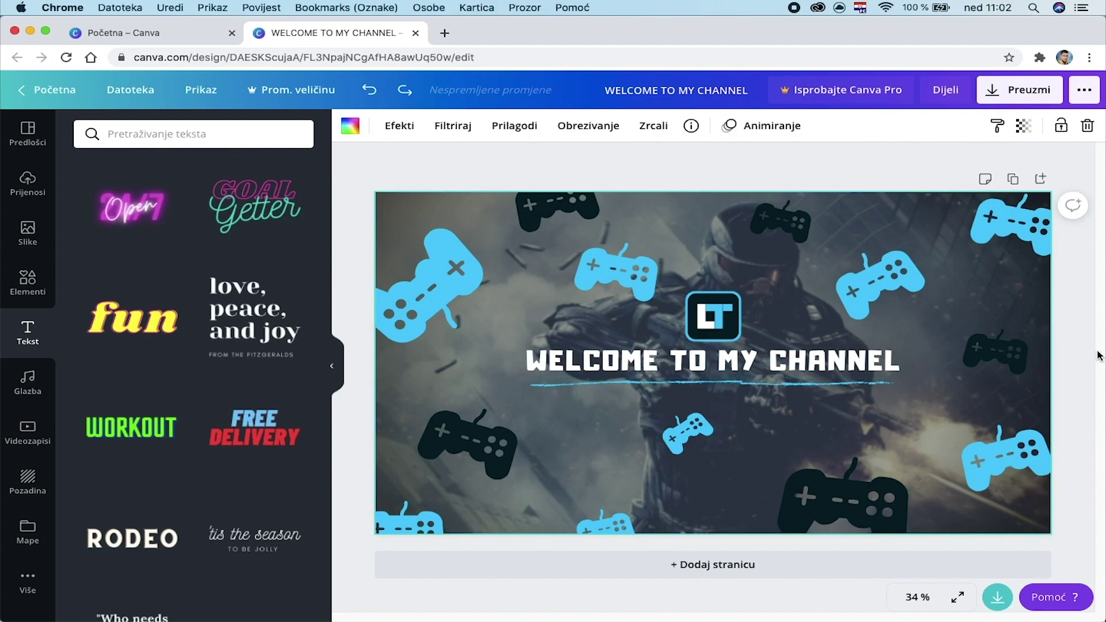
drag(706, 312, 707, 306)
click(810, 431)
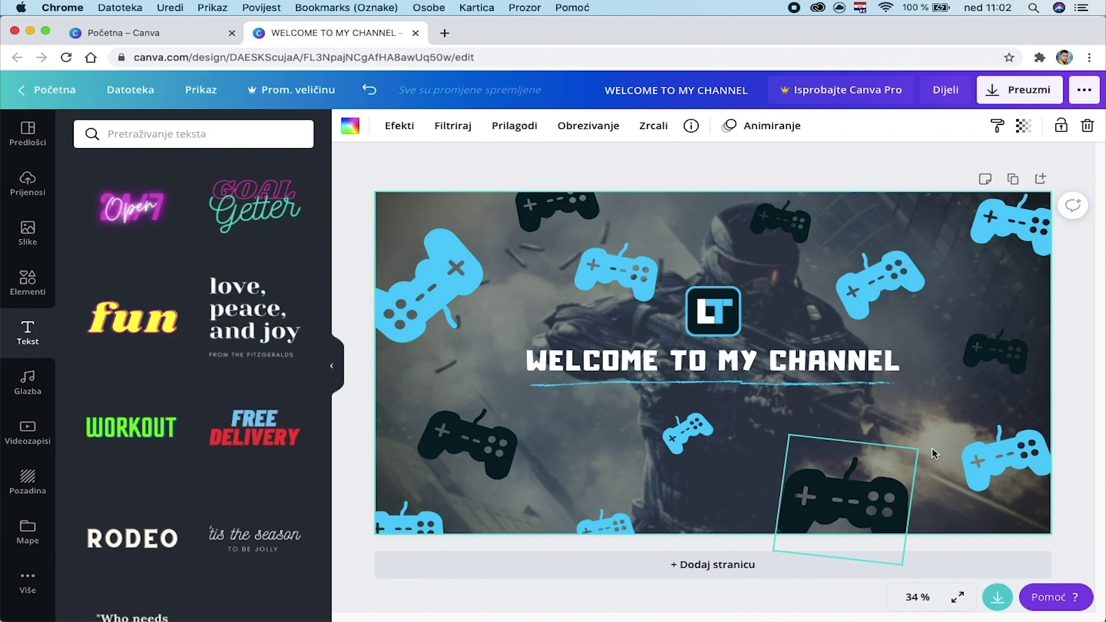
Step: Browse the font combinations to examine other text styles available for the banner
scroll(266, 462, down, 1)
scroll(267, 462, down, 10)
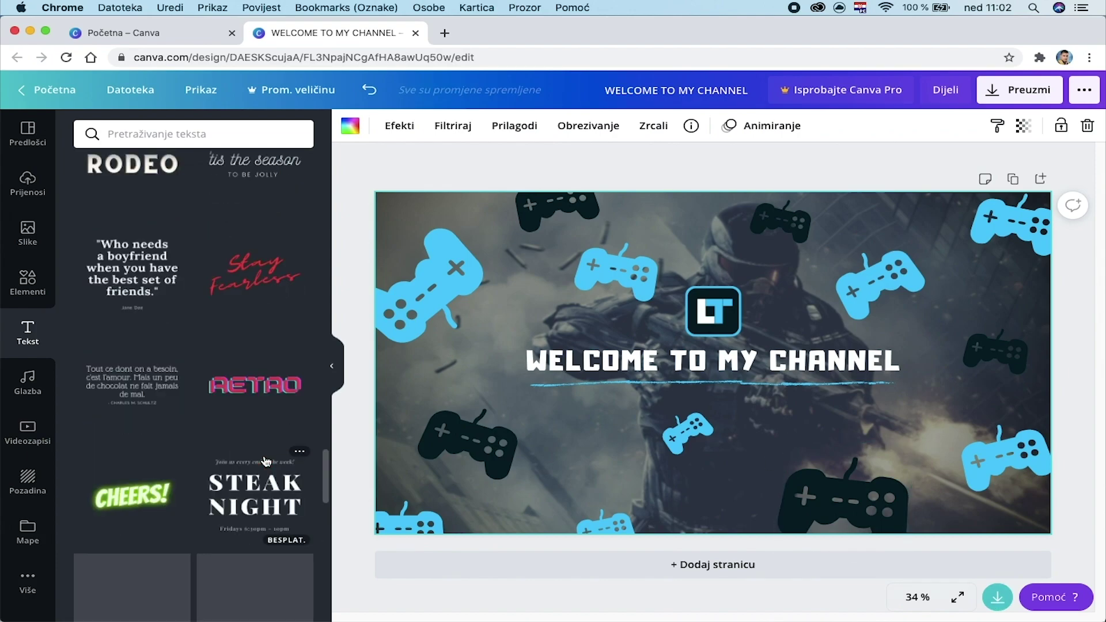
scroll(266, 461, down, 2)
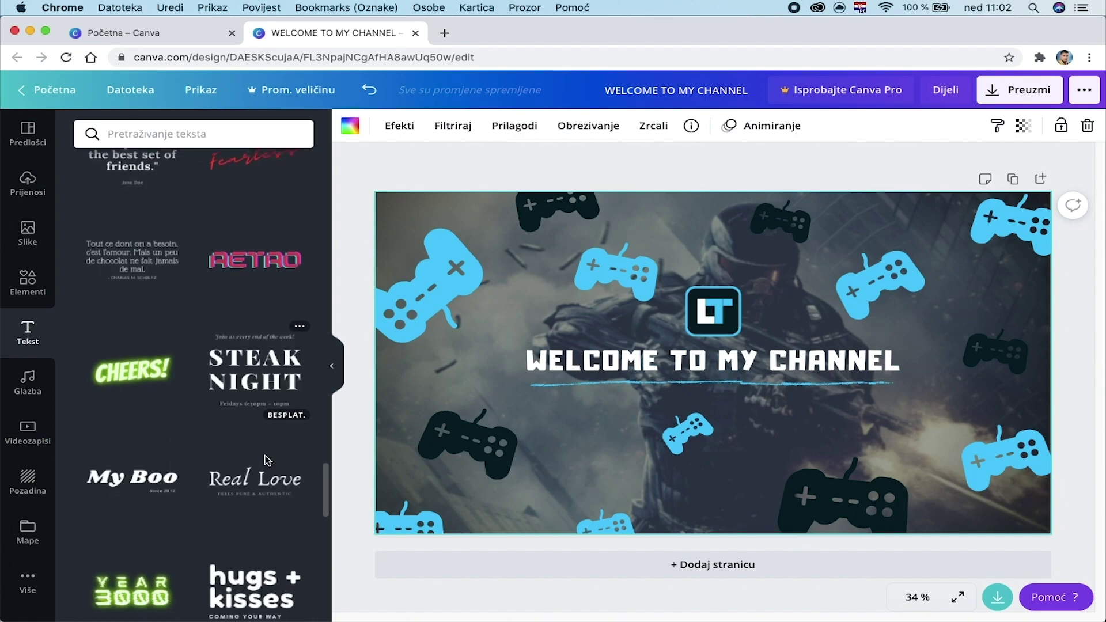
scroll(257, 455, down, 10)
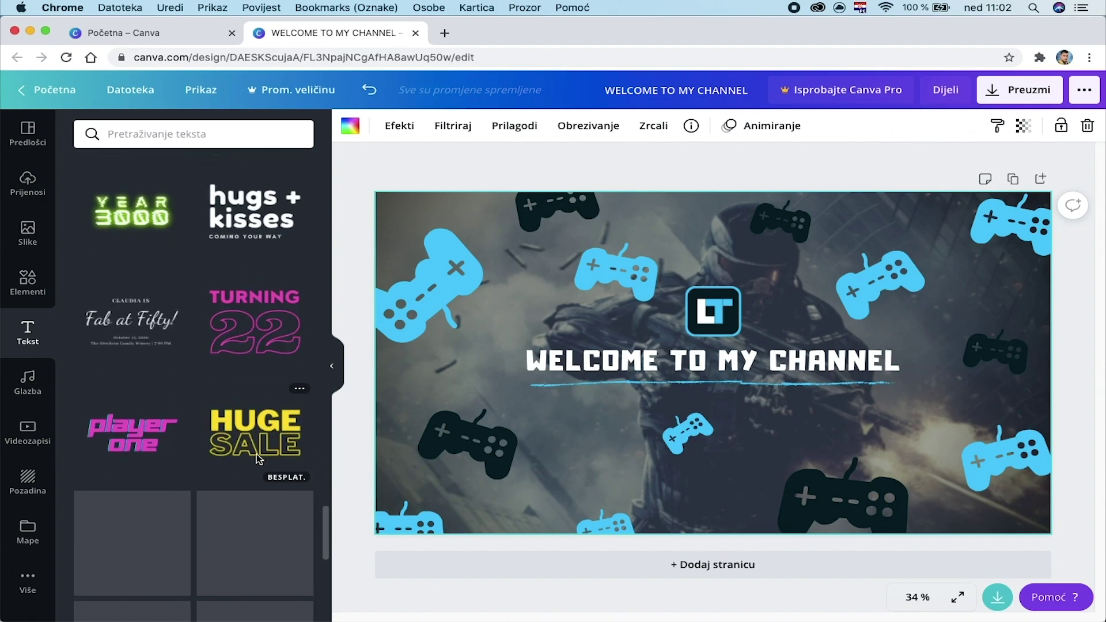
click(1008, 368)
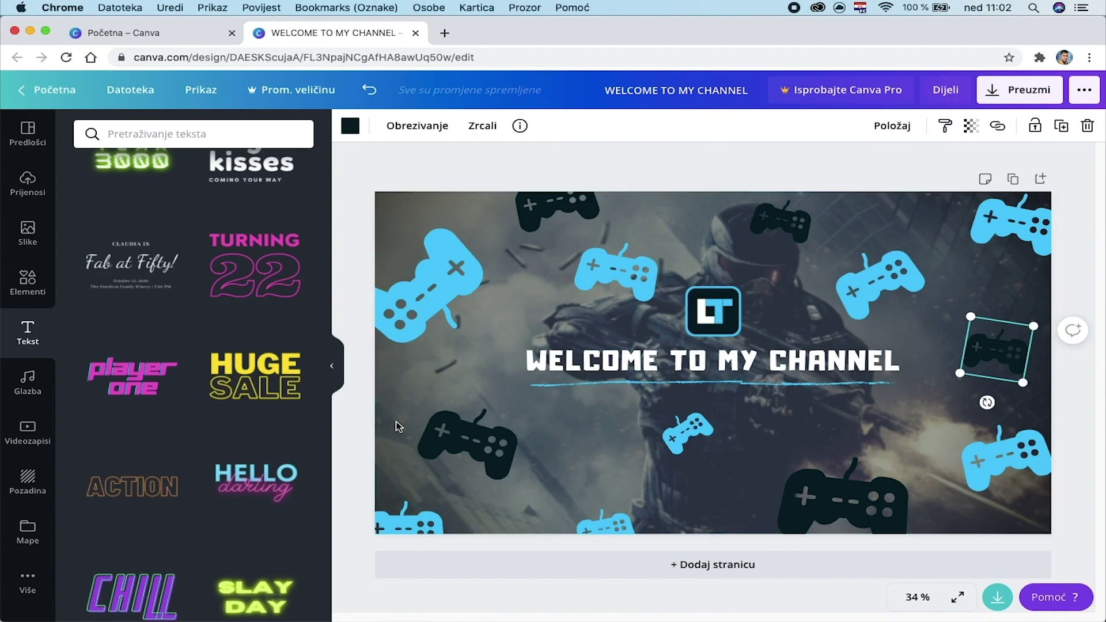
scroll(240, 446, down, 9)
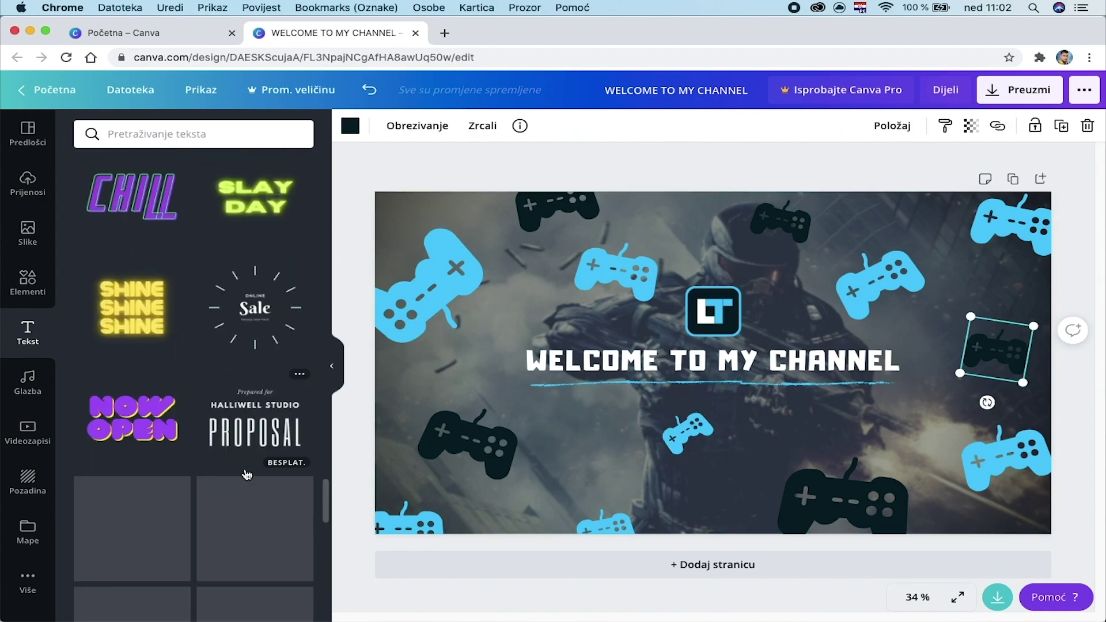
scroll(247, 448, up, 9)
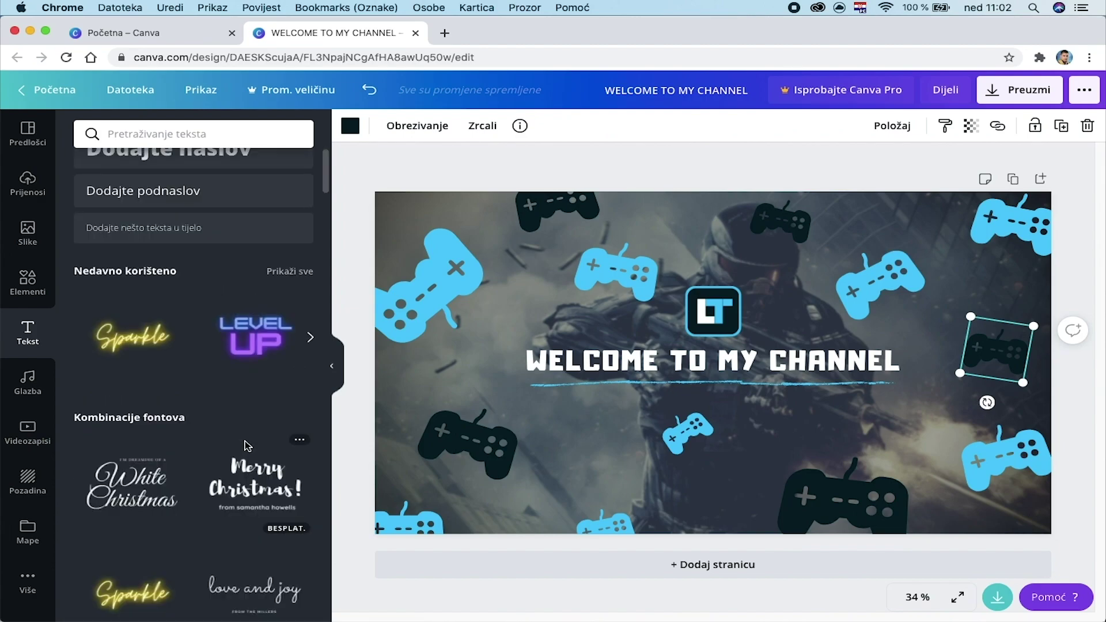
scroll(242, 463, down, 15)
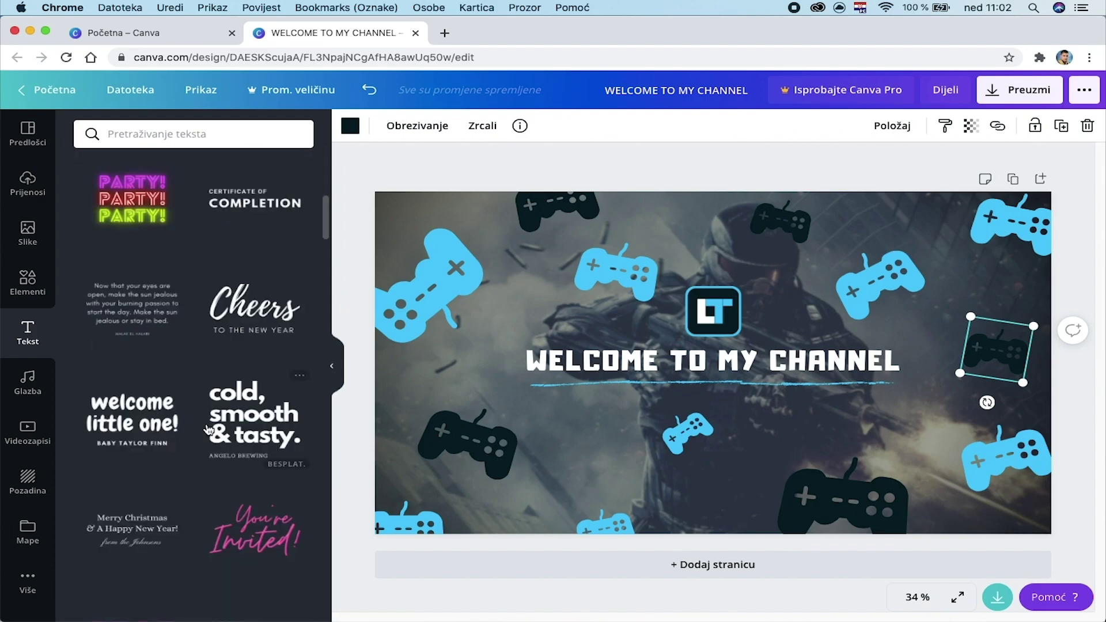
scroll(208, 429, down, 7)
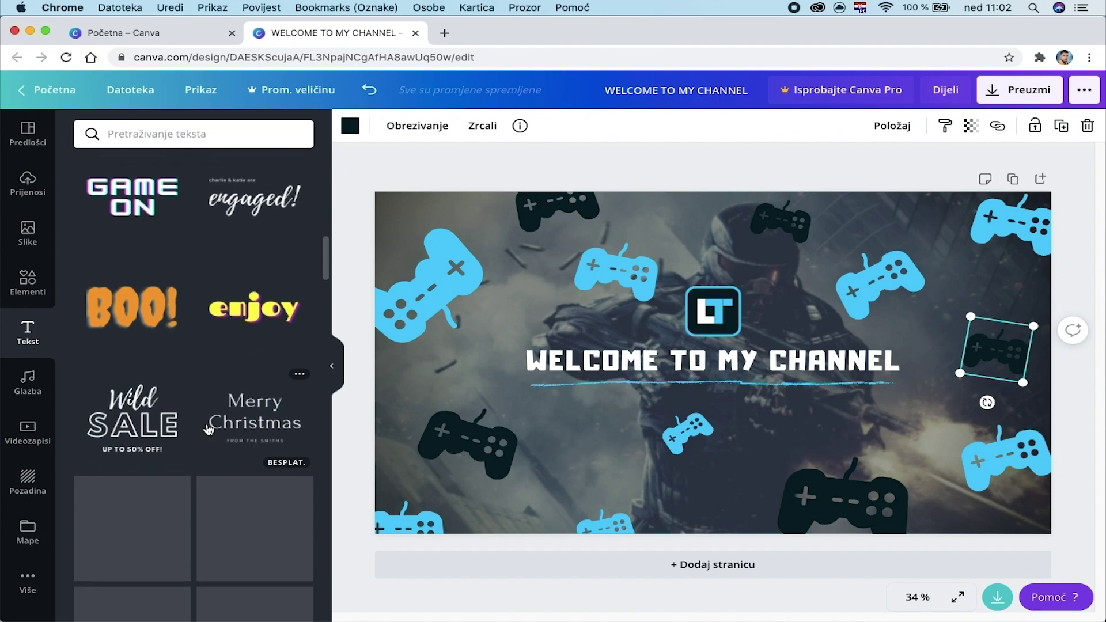
scroll(219, 421, down, 6)
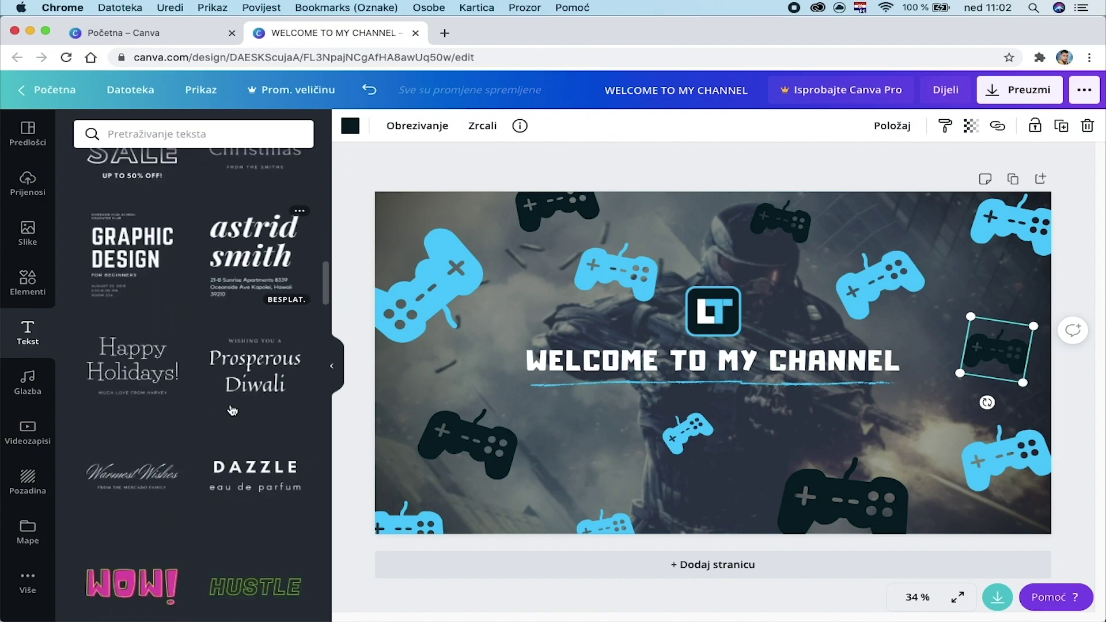
scroll(232, 410, down, 6)
scroll(231, 525, down, 8)
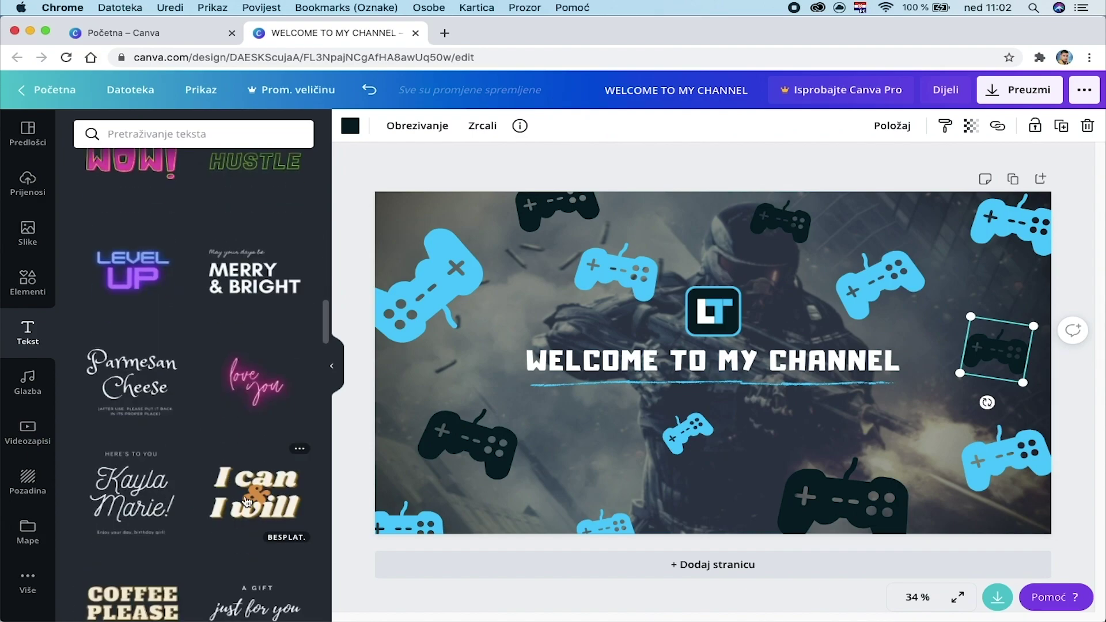
scroll(261, 511, down, 2)
scroll(225, 449, down, 8)
scroll(230, 412, up, 20)
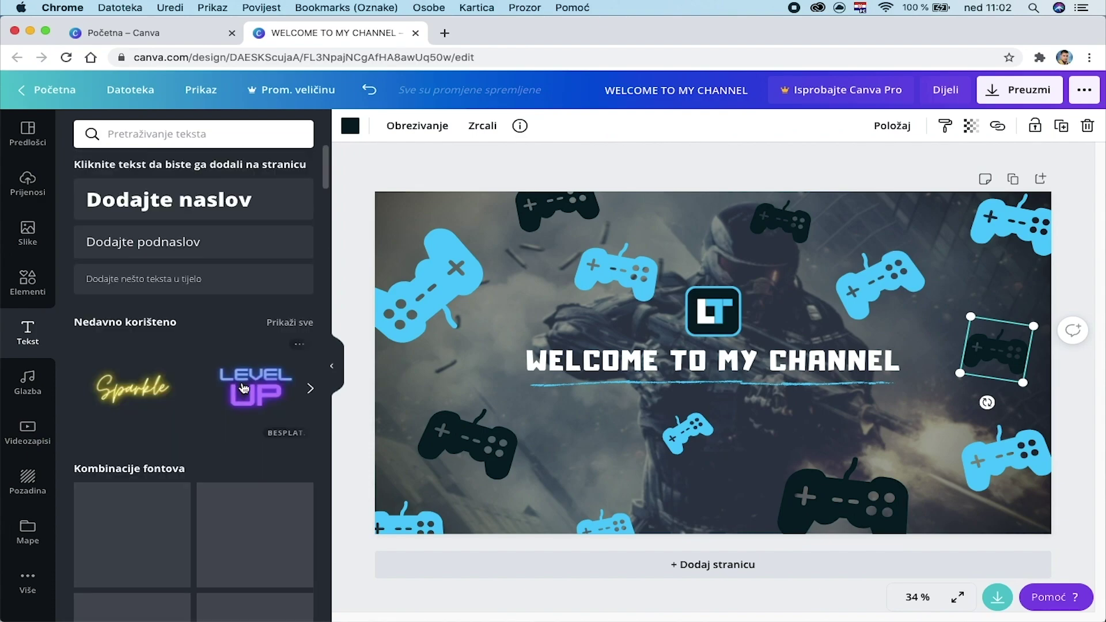
scroll(242, 389, down, 10)
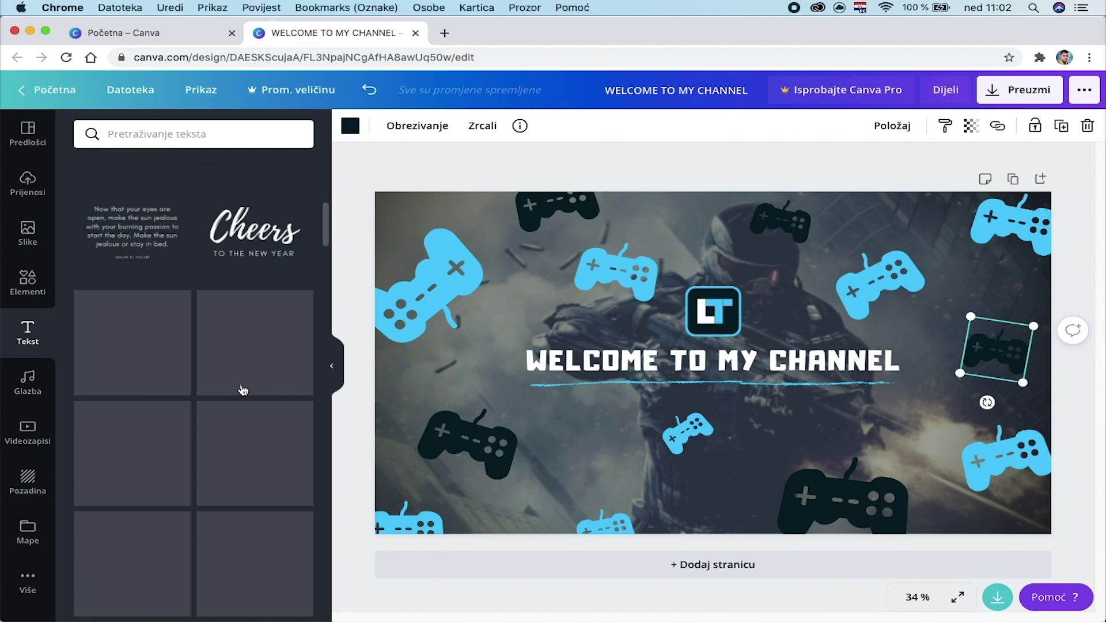
scroll(248, 398, down, 8)
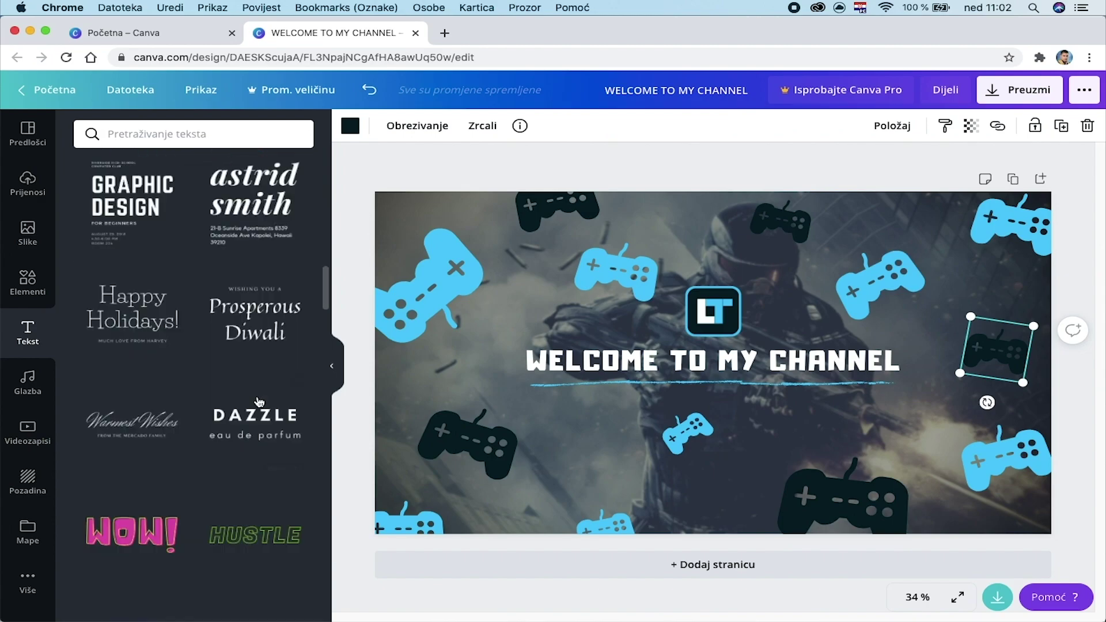
Step: Add the HUSTLE text style to the banner below the title and replace its wording with LORDSSE_DESIGN
click(322, 427)
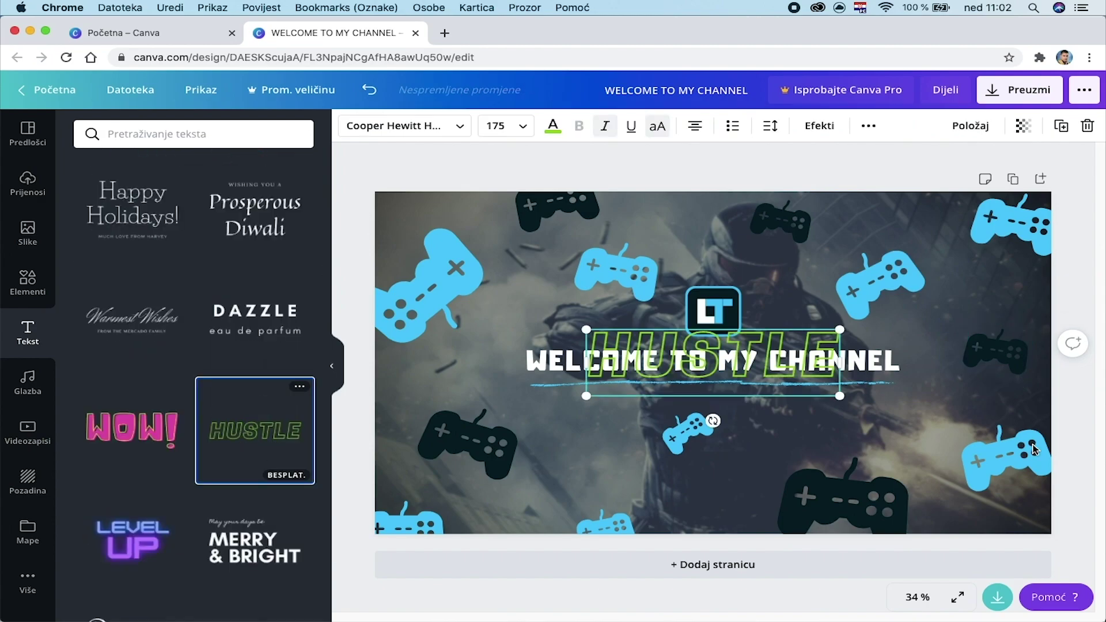
drag(790, 446, 838, 434)
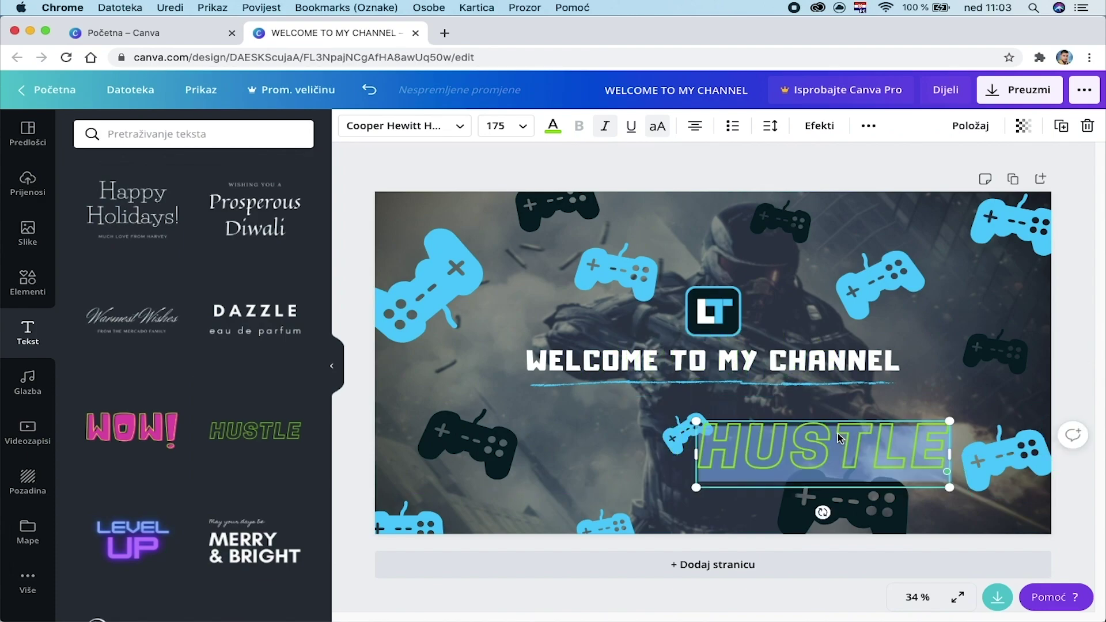
double_click(838, 434)
text(LOR)
key(BackSpace)
key(BackSpace)
key(BackSpace)
text(LORDS SE_DE)
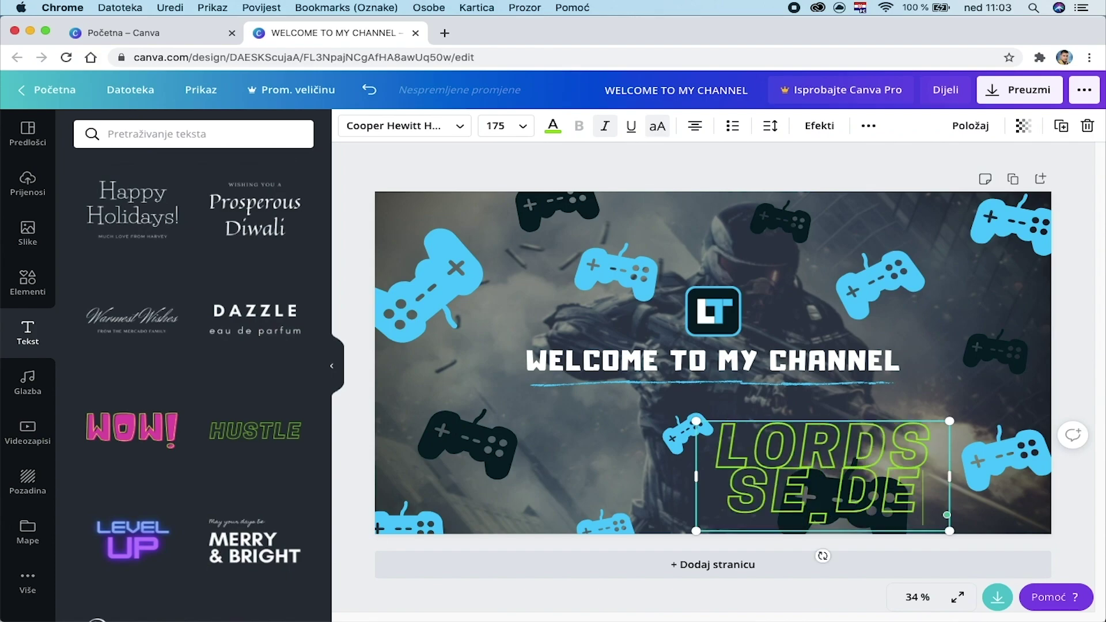
text(SIGN)
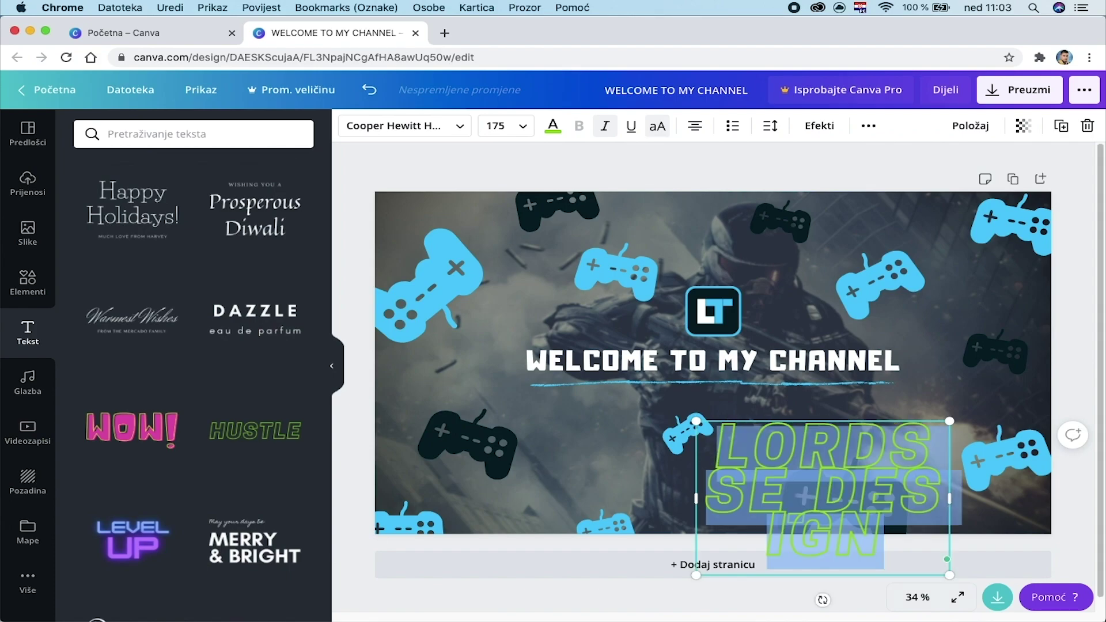
Step: Set the LORDSSE_DESIGN text to the Adumu Regular font, trying size 40 and settling on 50
click(497, 126)
text(40)
key(Return)
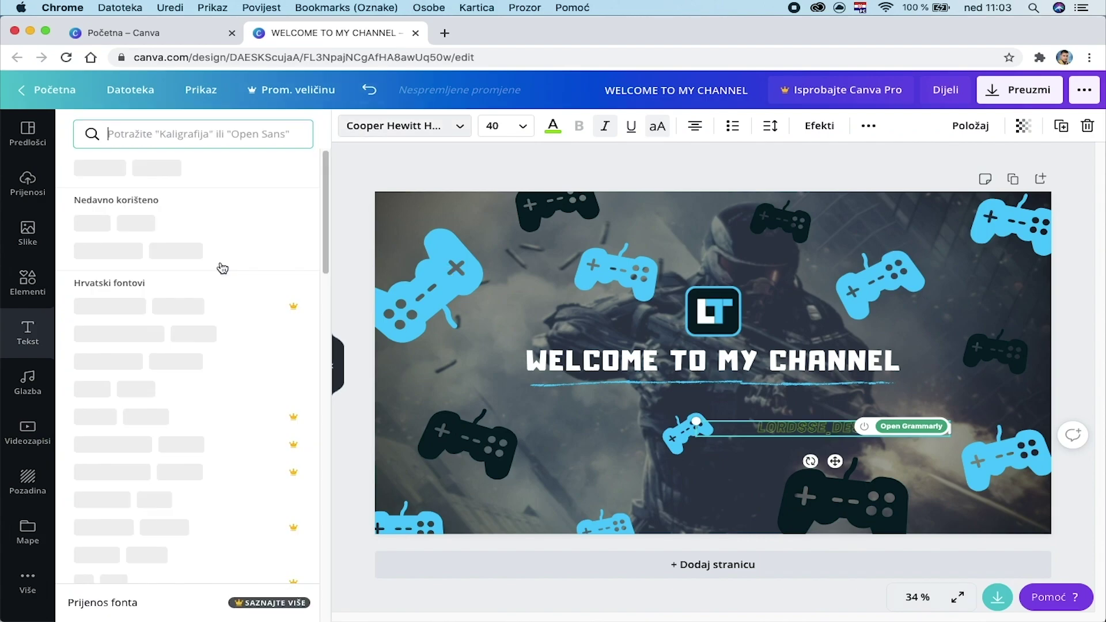
click(219, 170)
click(799, 427)
key(super+a)
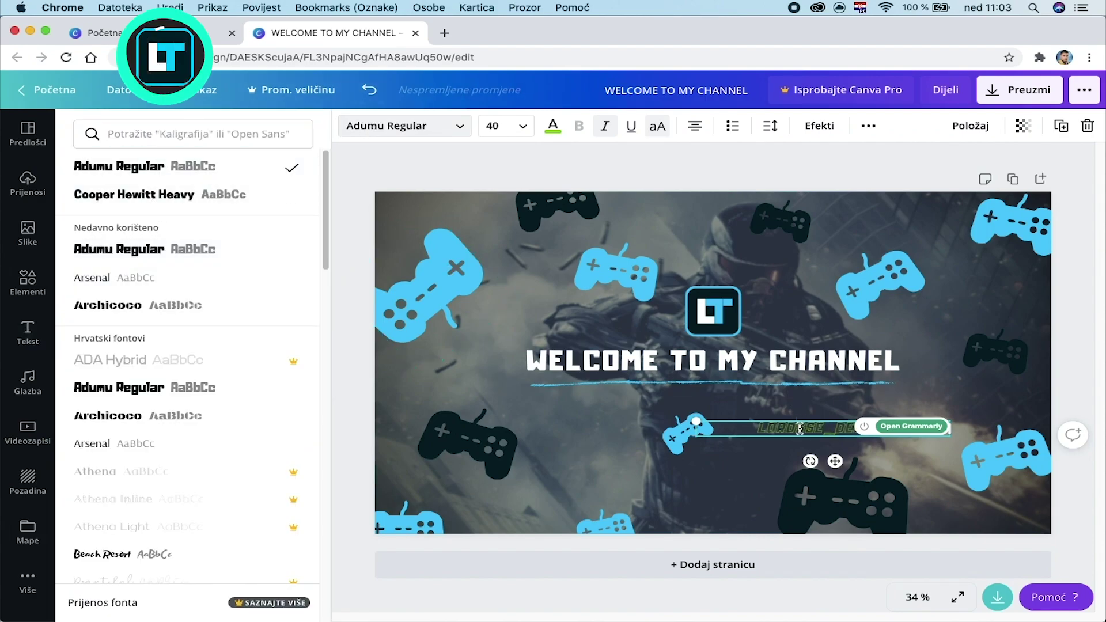
click(524, 126)
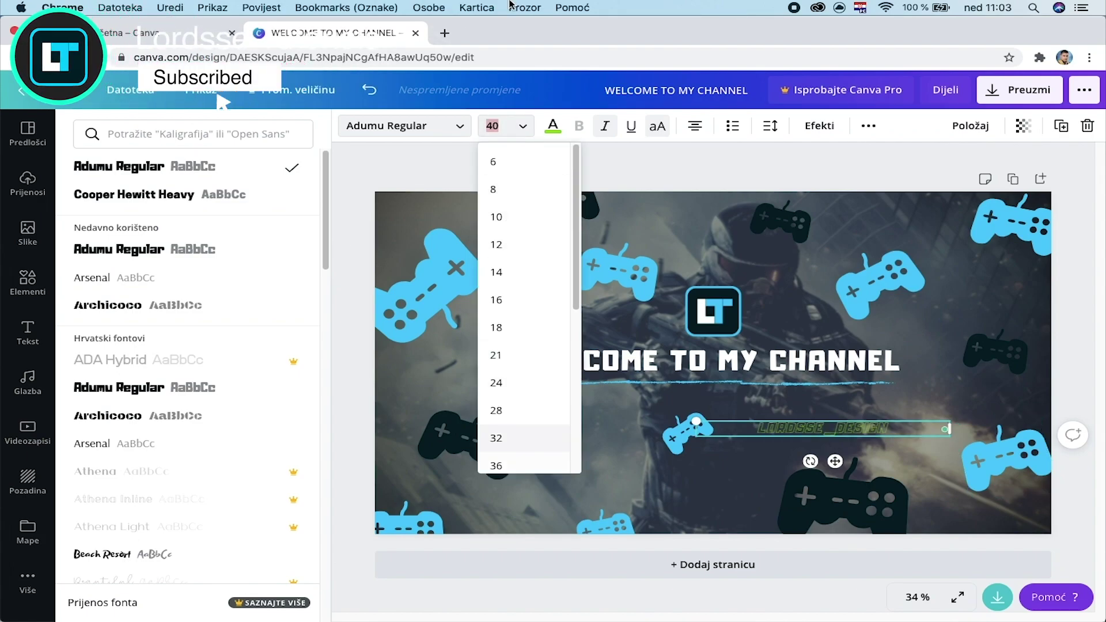
text(50)
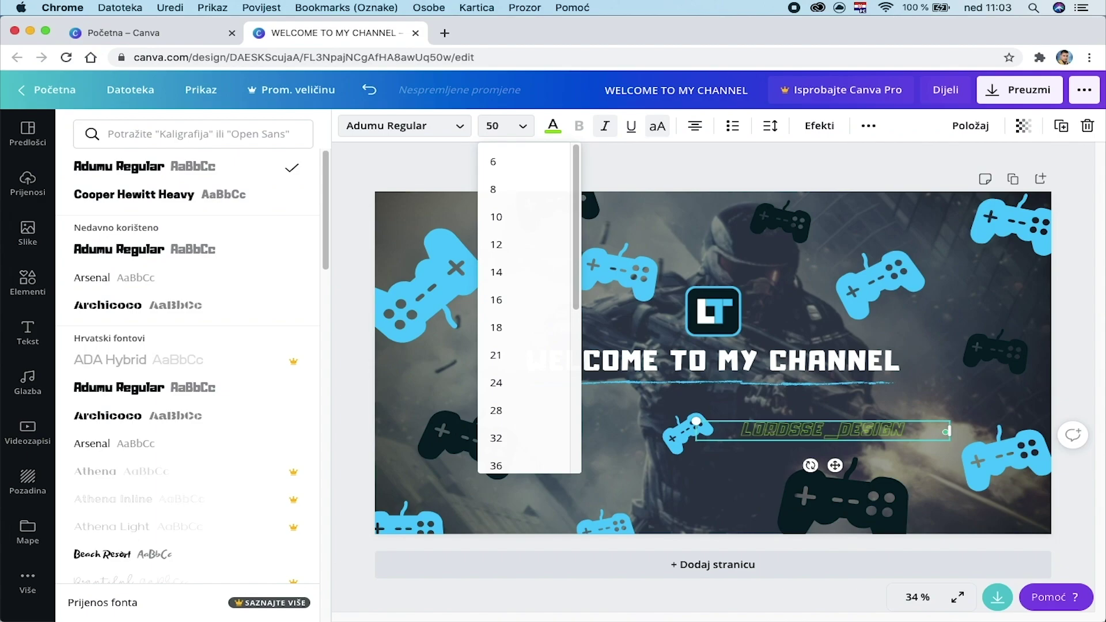
key(Return)
Step: Recolour the LORDSSE_DESIGN text to the logo's light blue and place it just right of the LT logo
click(553, 126)
click(184, 382)
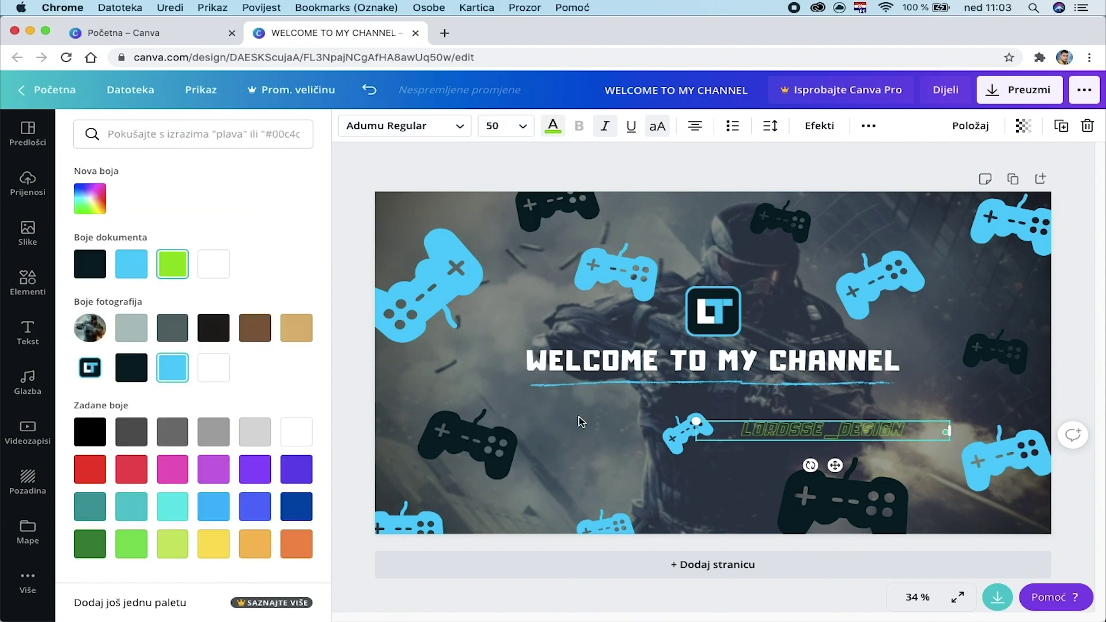
click(830, 443)
drag(870, 432, 883, 402)
drag(1017, 352, 886, 307)
Step: Move the blue controller above LORDSSE_DESIGN slightly up and right, and shift the text slightly right and lower
click(896, 266)
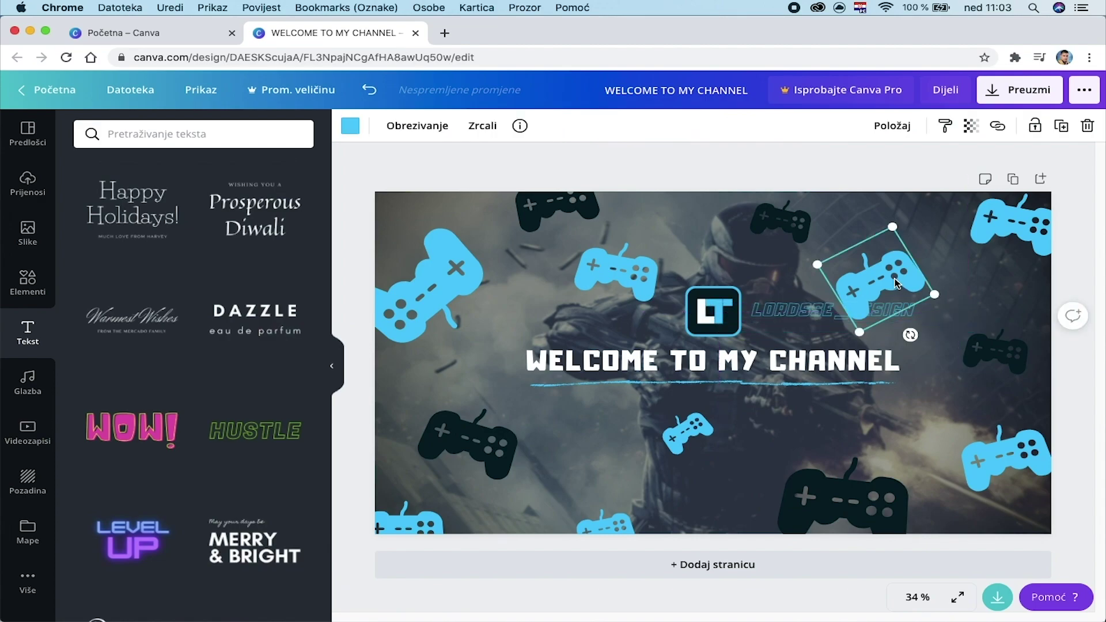
drag(899, 263, 914, 247)
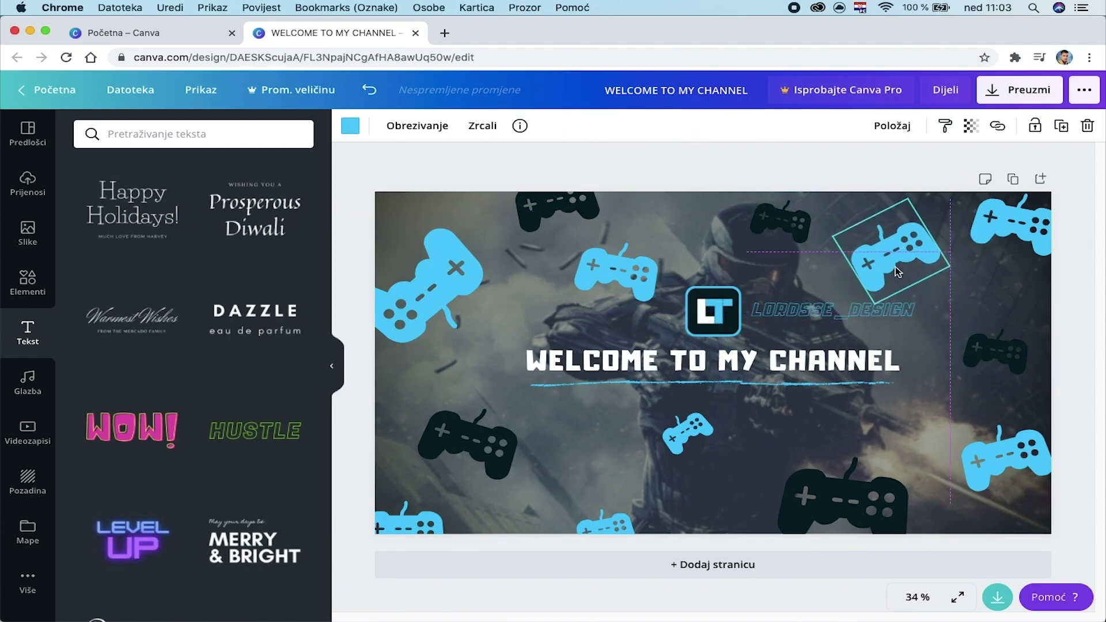
click(819, 309)
drag(819, 309, 895, 328)
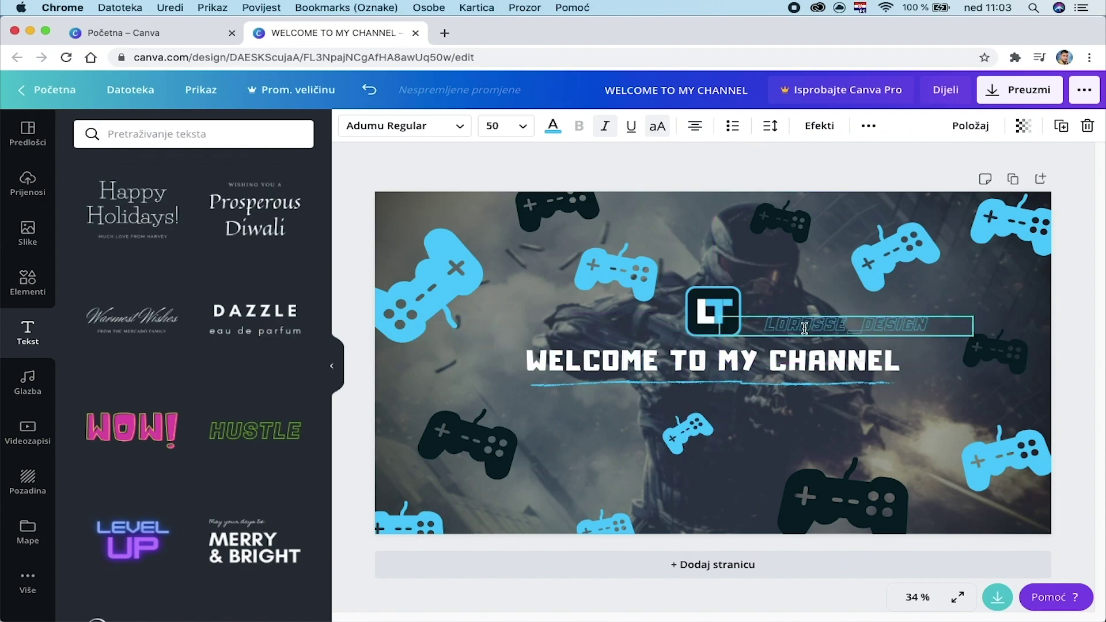
Step: Change the wording of the outlined text beside the logo to LORDSSE TUTORIALS
double_click(821, 335)
text(LORDSSE )
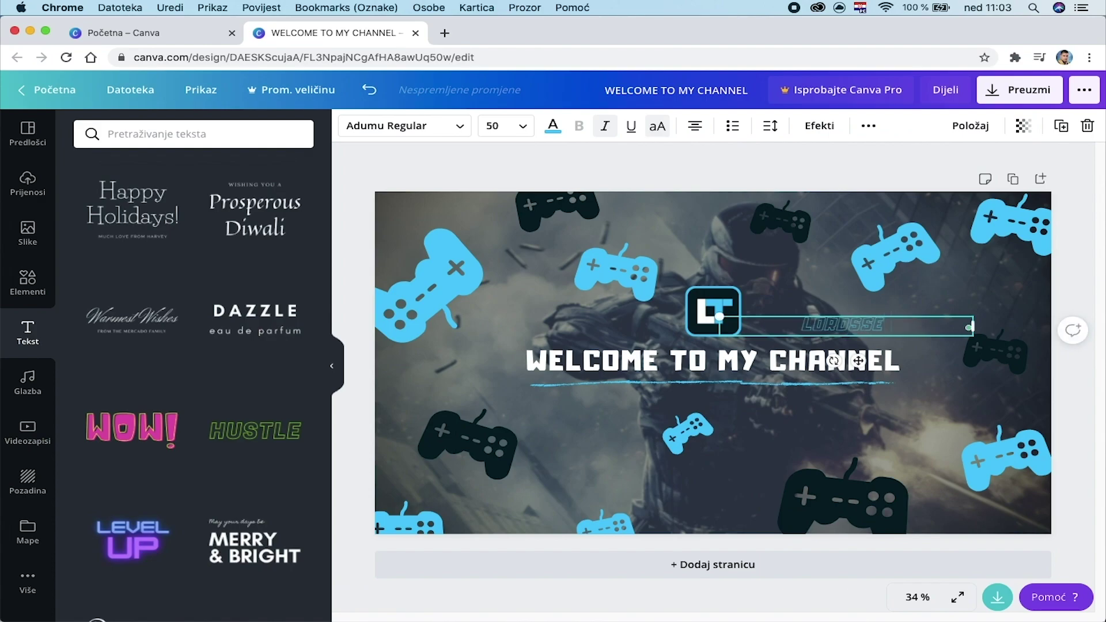
text(TUTORIALS)
Step: Shift the LT logo and LORDSSE TUTORIALS text left above the title, and move the nearby blue controller up and right
click(706, 305)
drag(714, 309, 639, 311)
drag(827, 323, 772, 315)
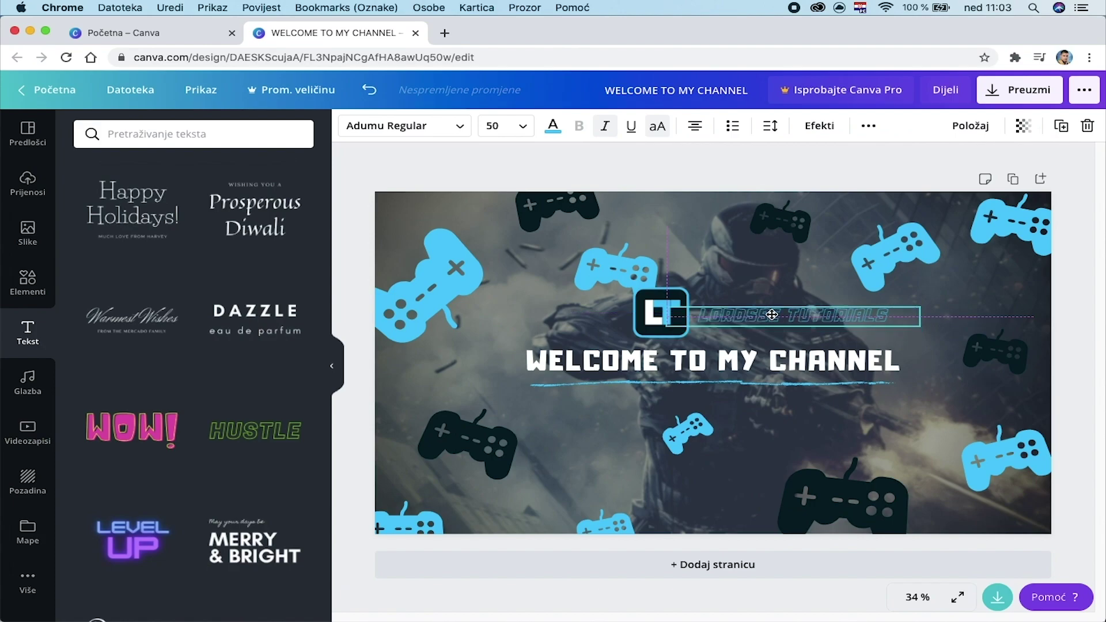
shift+click(651, 318)
drag(755, 312, 720, 310)
click(825, 490)
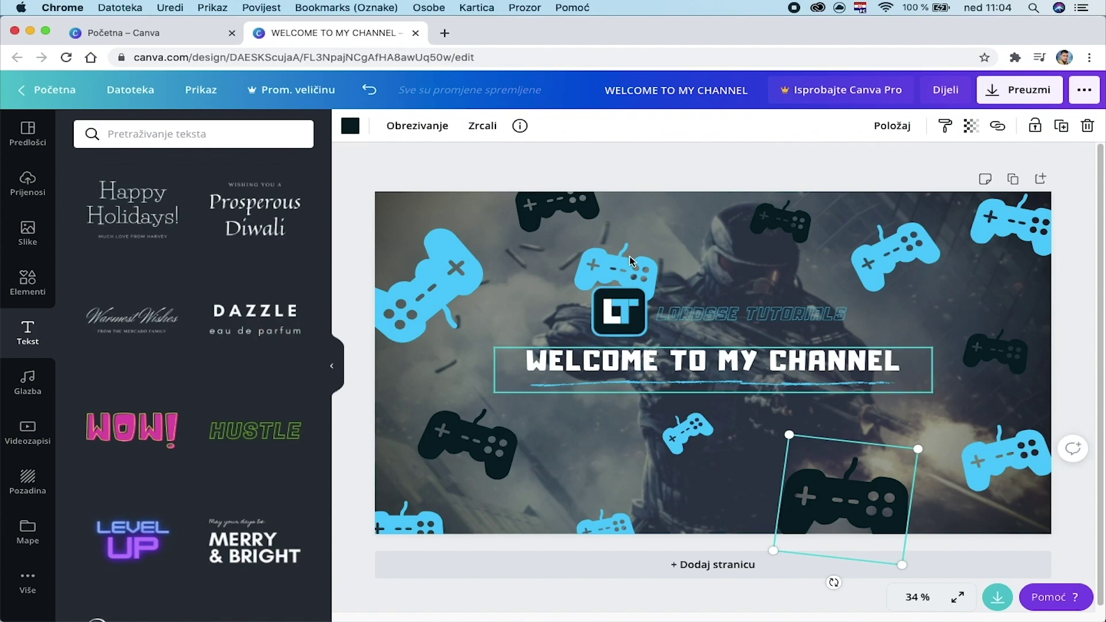
drag(634, 270, 708, 246)
double_click(748, 314)
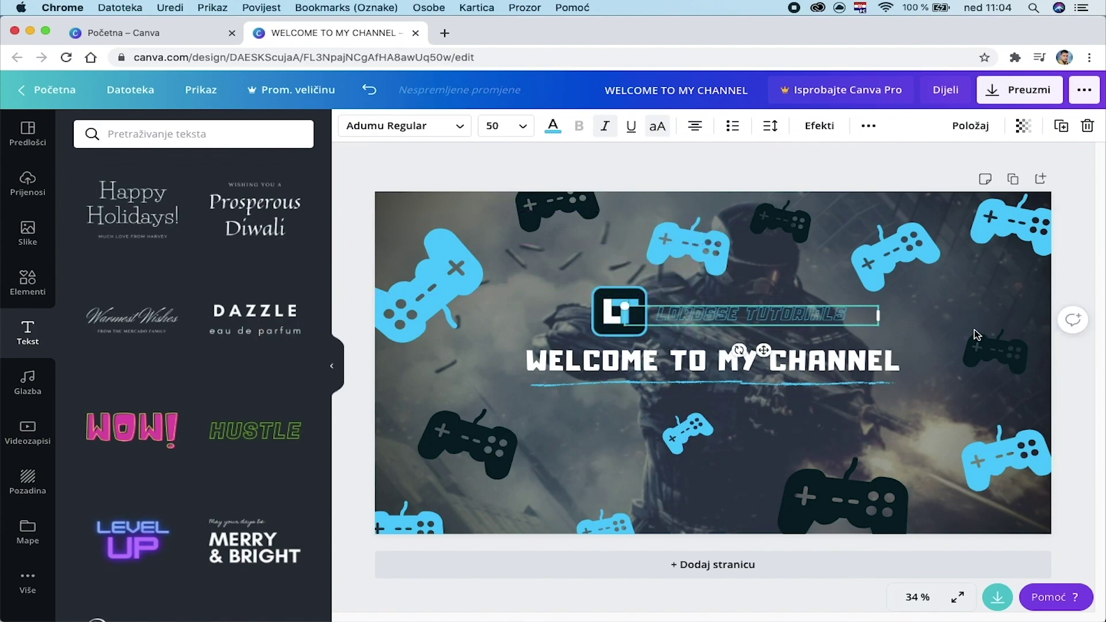
click(1014, 359)
click(724, 322)
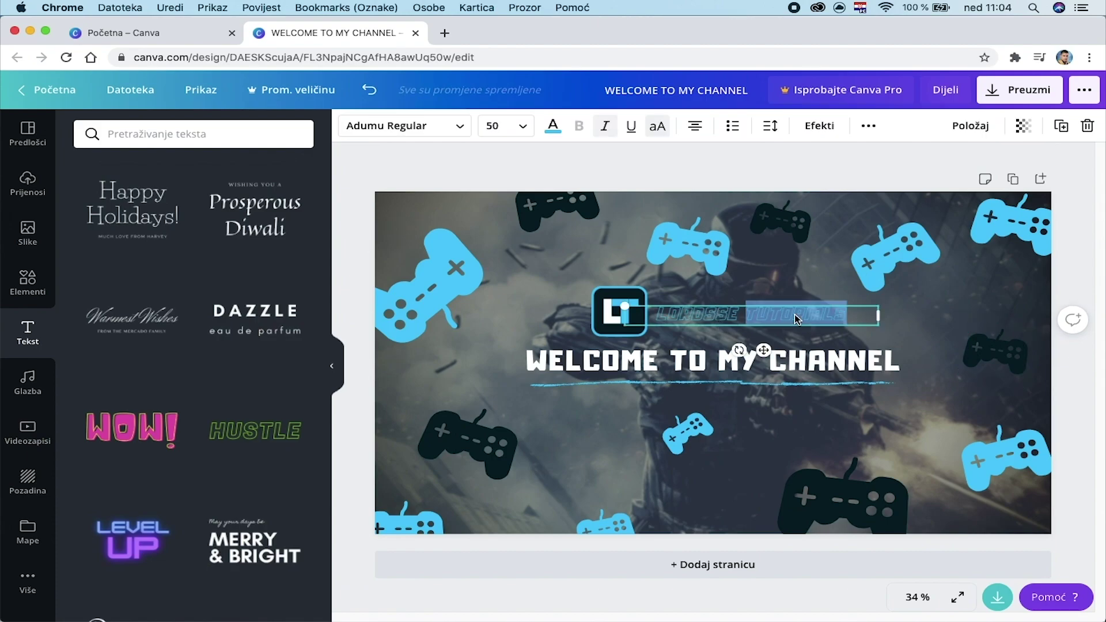
triple_click(751, 313)
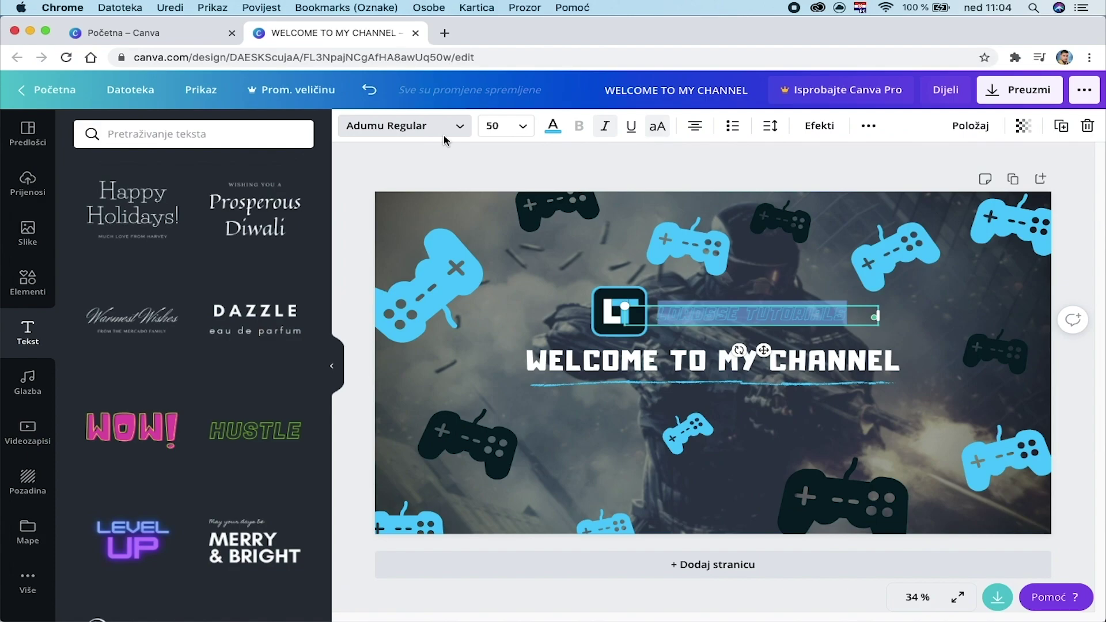
click(452, 136)
click(628, 152)
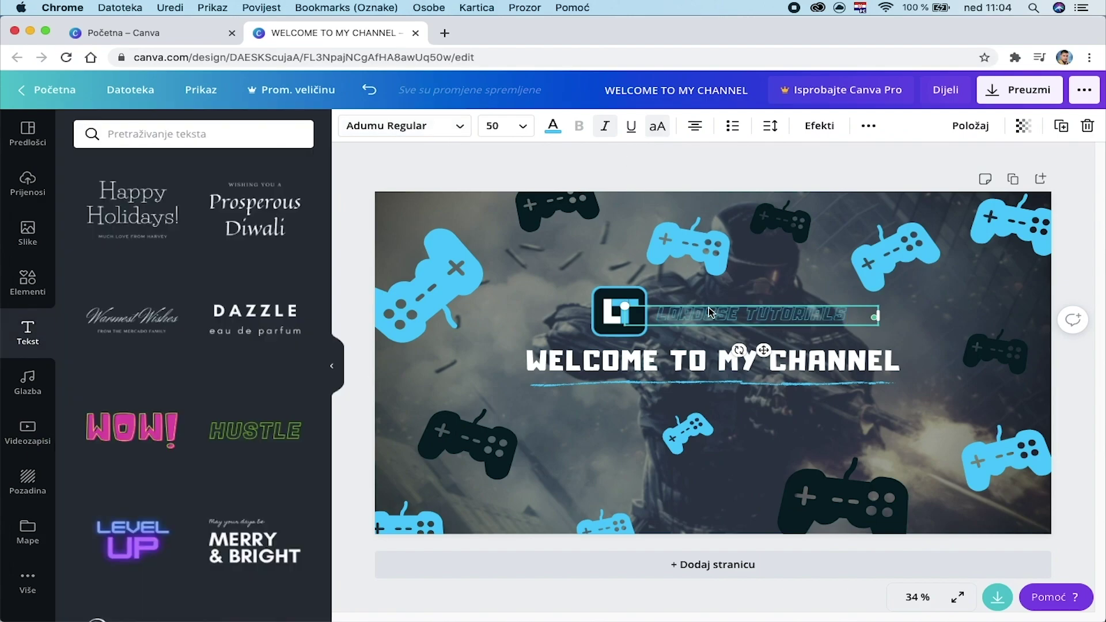
click(1099, 214)
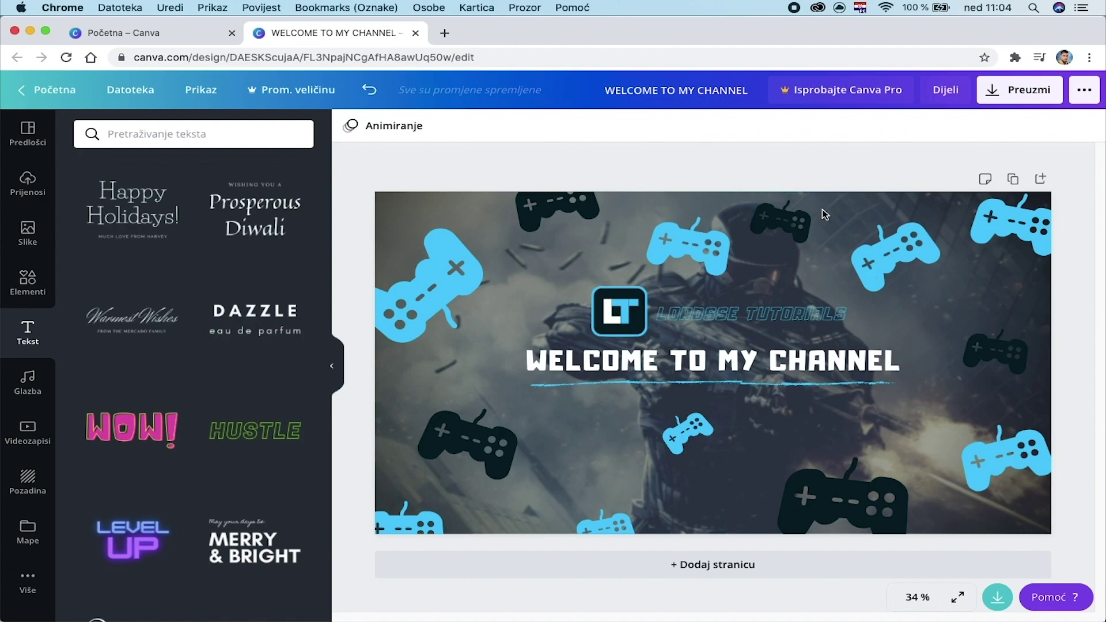
click(821, 314)
click(1103, 367)
Step: Add the WORKOUT text style to the lower part of the banner and replace its wording with LORDSSE TUTORIALS
scroll(237, 443, up, 1)
scroll(244, 435, up, 5)
scroll(219, 455, down, 12)
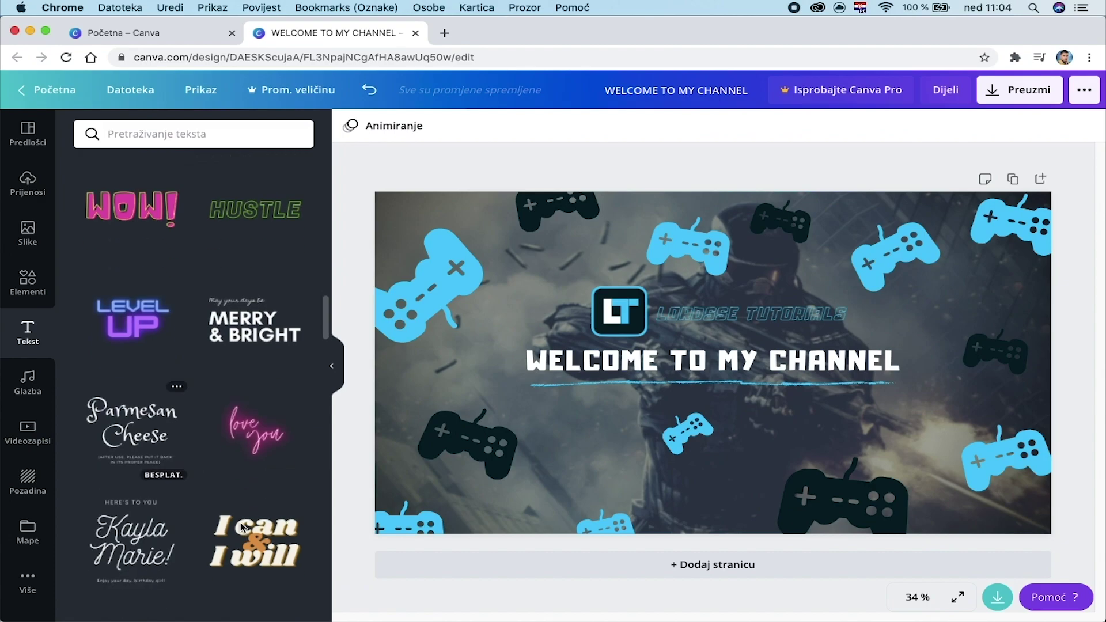
scroll(173, 469, down, 5)
scroll(172, 484, down, 3)
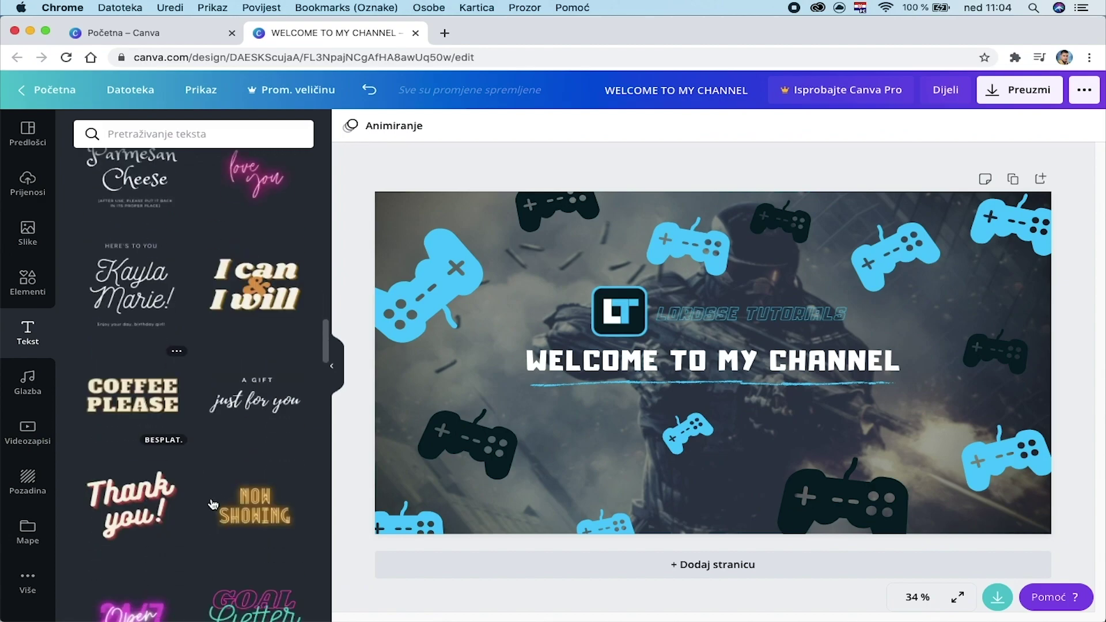
scroll(213, 504, down, 5)
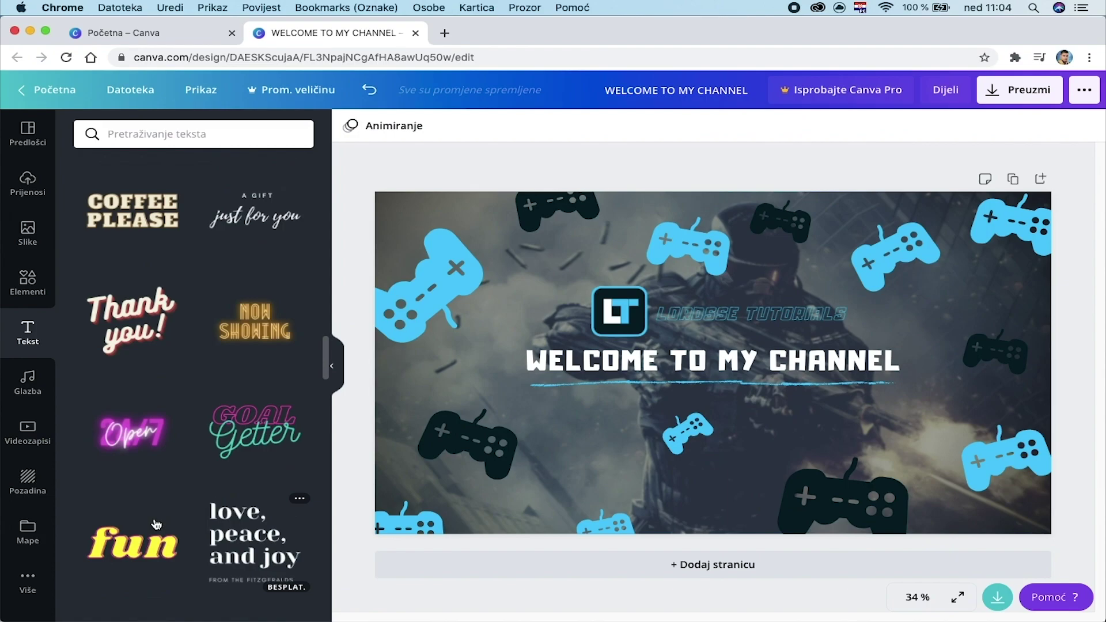
drag(549, 501, 603, 448)
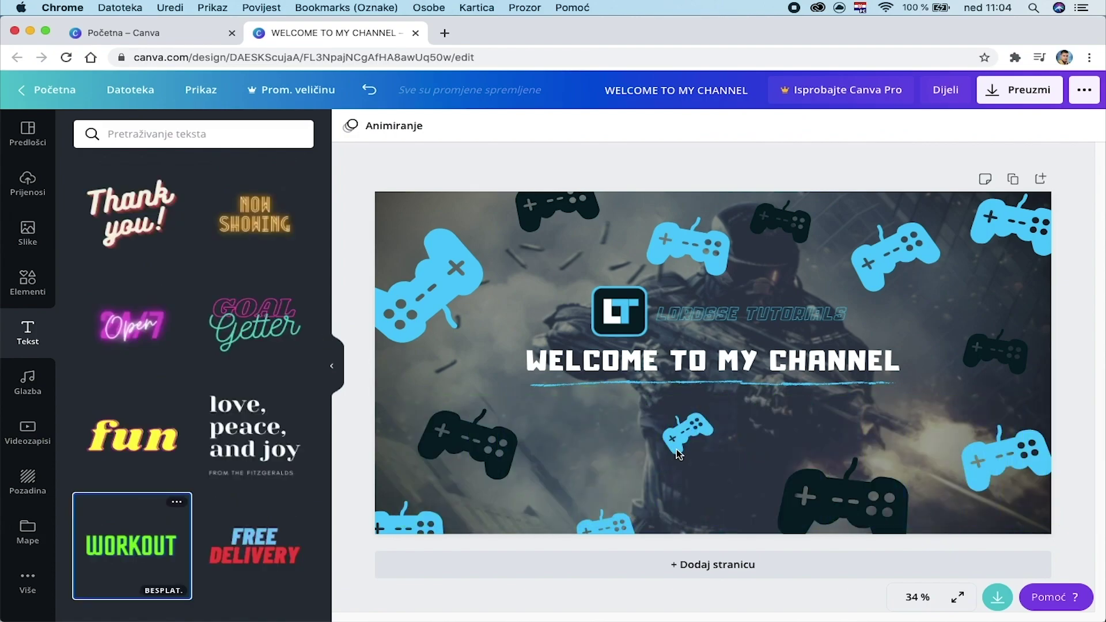
click(646, 455)
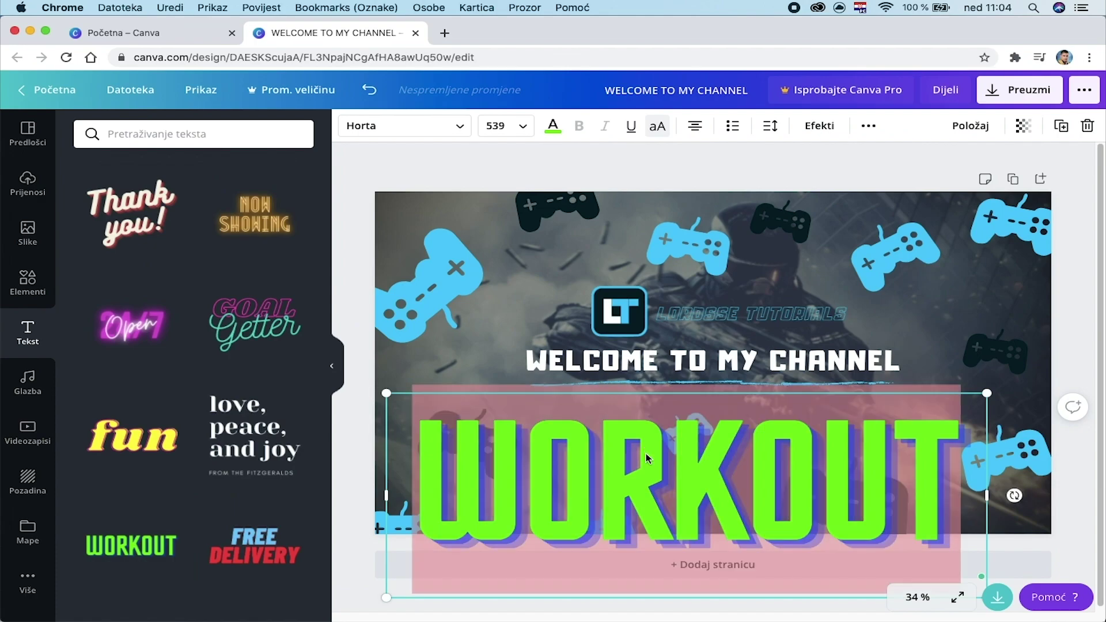
text(LORDSSE TU)
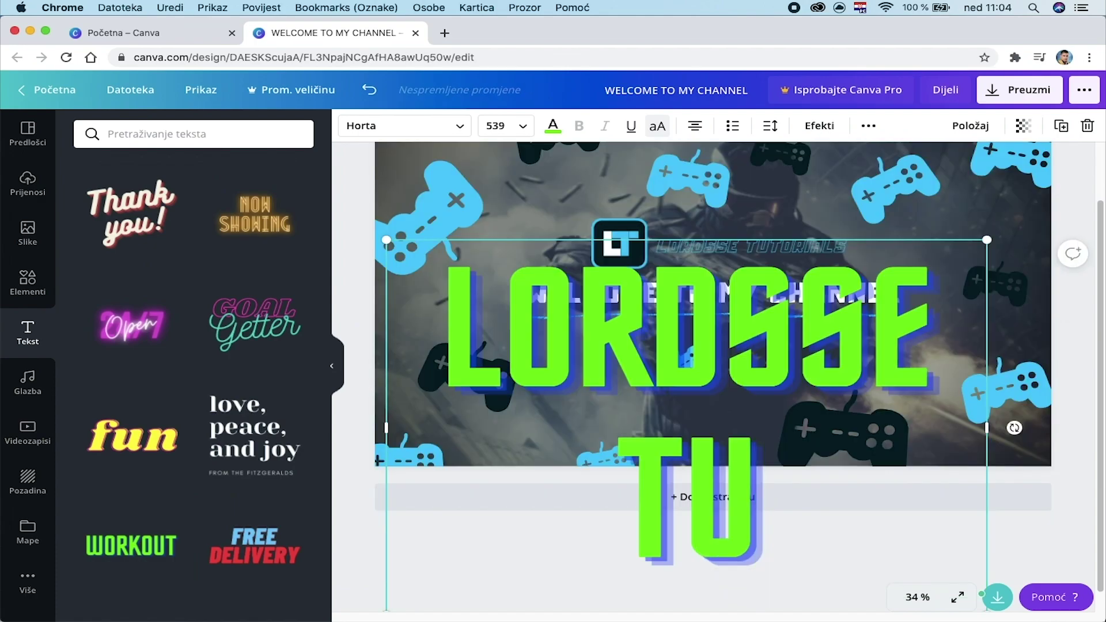
text(TORIALS)
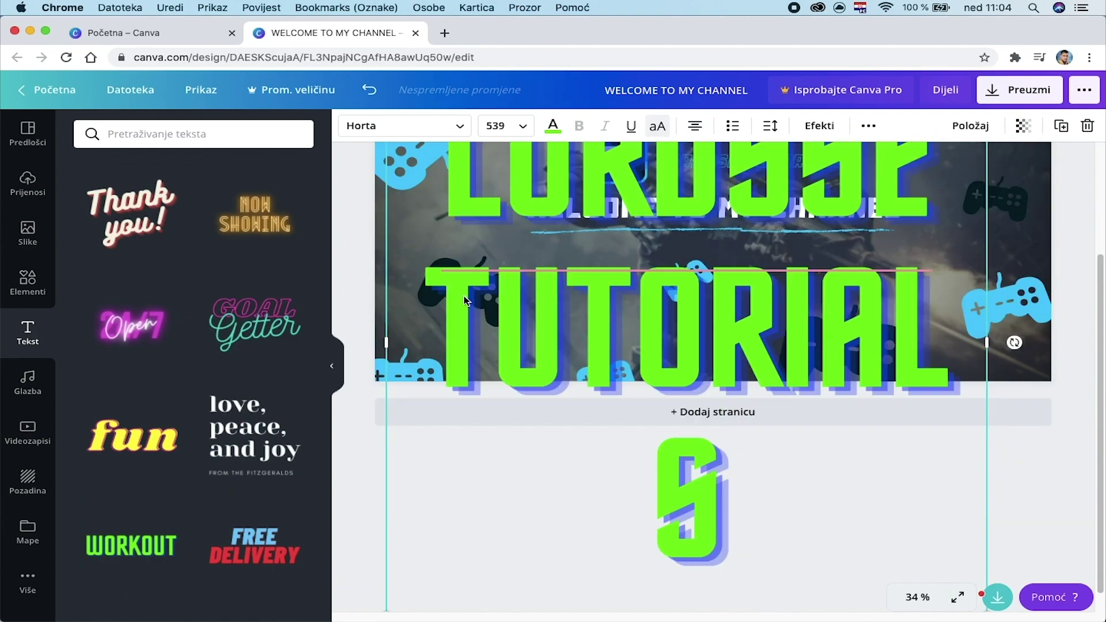
Step: Format the new LORDSSE TUTORIALS text in Adumu Regular at size 50 with the logo's light blue
key(super+a)
click(398, 127)
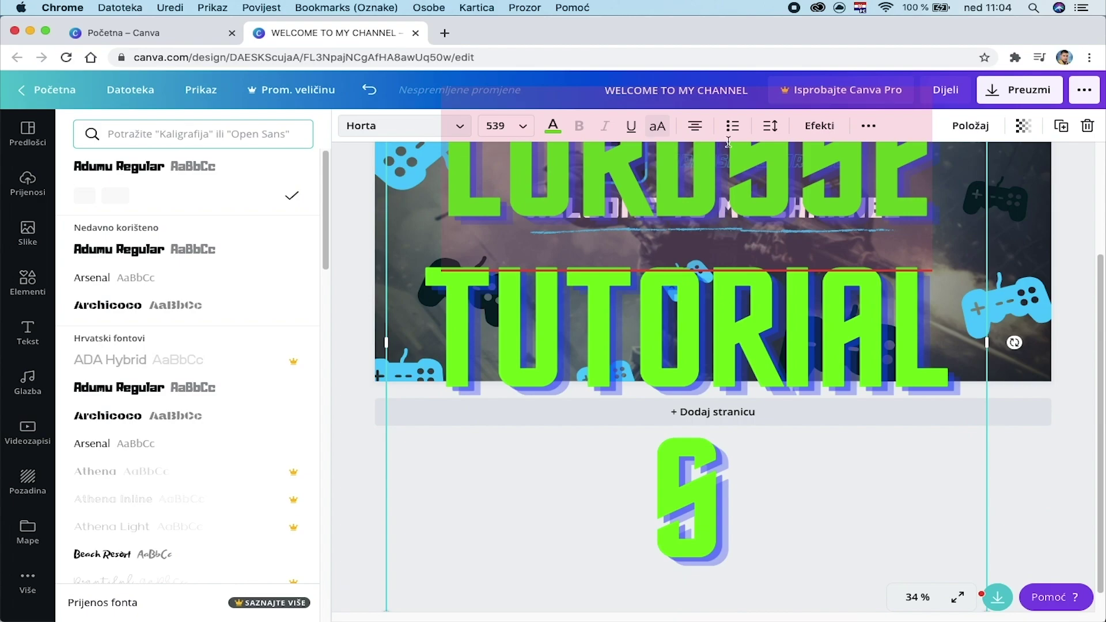
key(super+a)
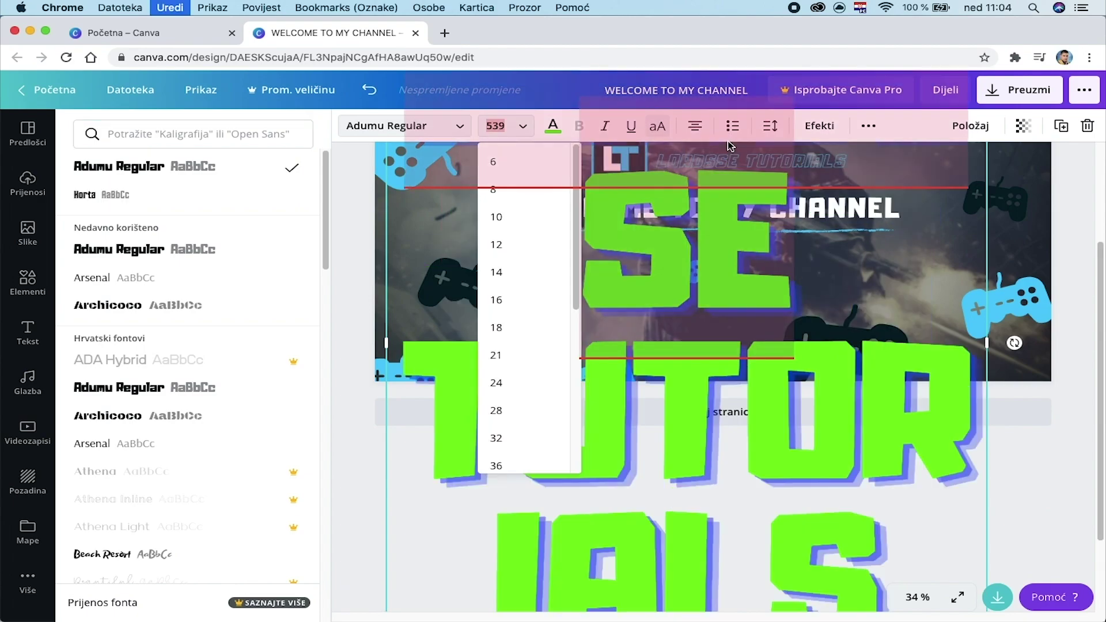
text(1)
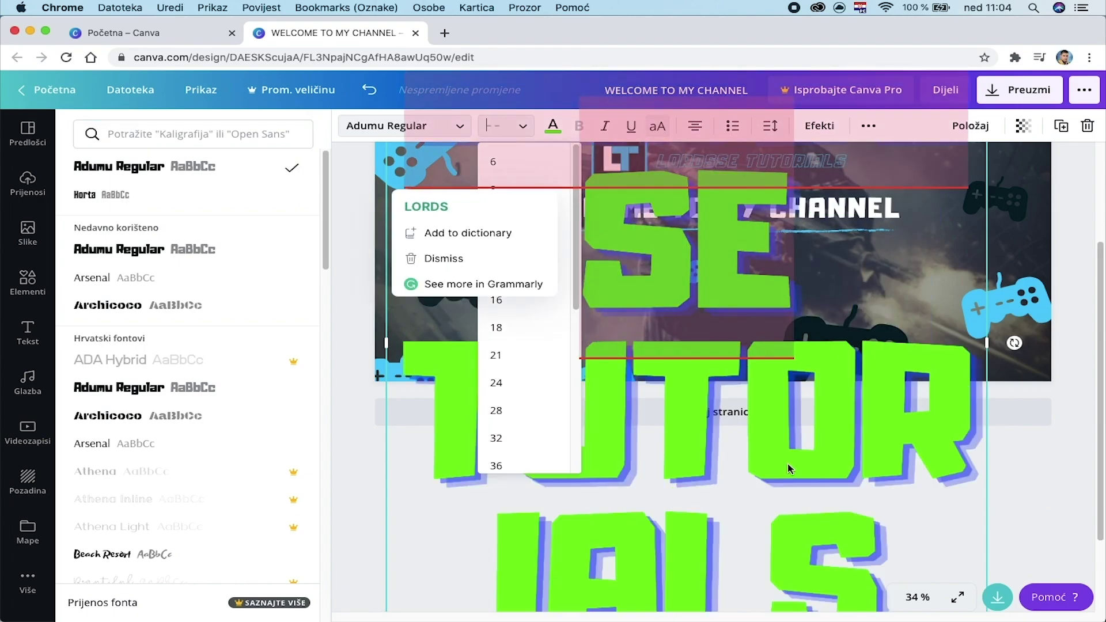
text(50)
key(Return)
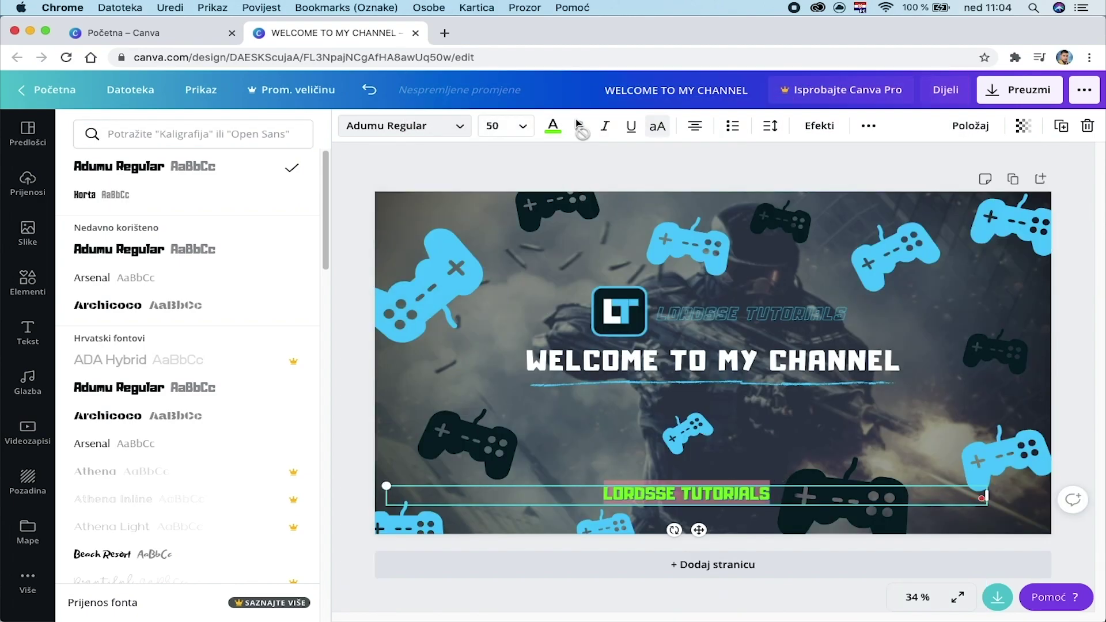
click(553, 125)
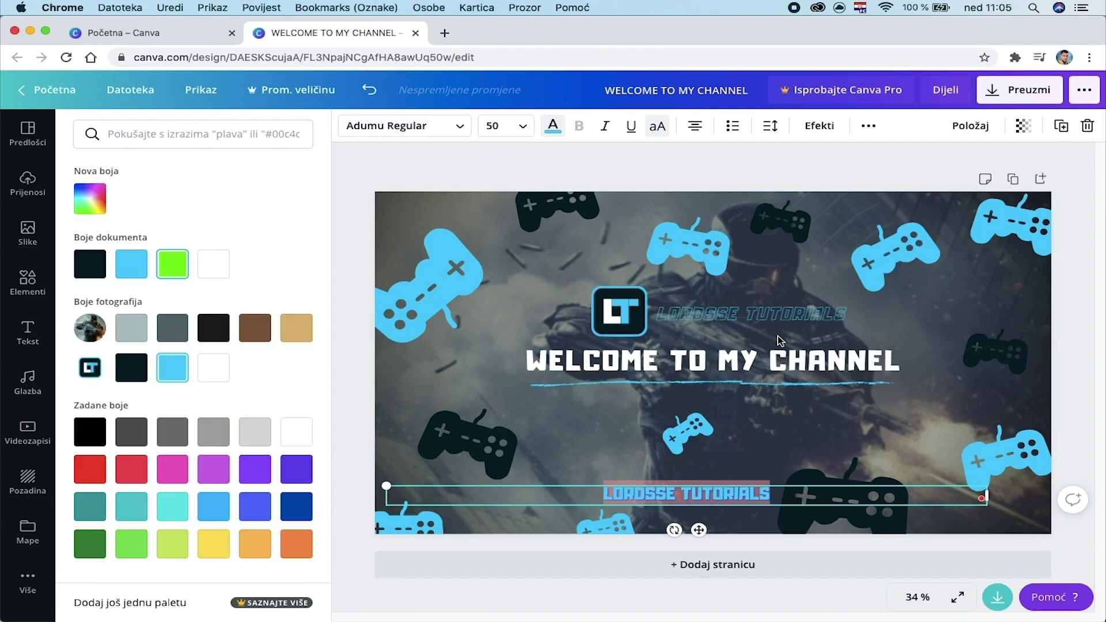
Step: Replace the outlined LORDSSE TUTORIALS text beside the logo with the new solid text, and roughly centre text and logo above the title
click(769, 308)
key(Delete)
drag(711, 512, 777, 312)
shift+click(618, 289)
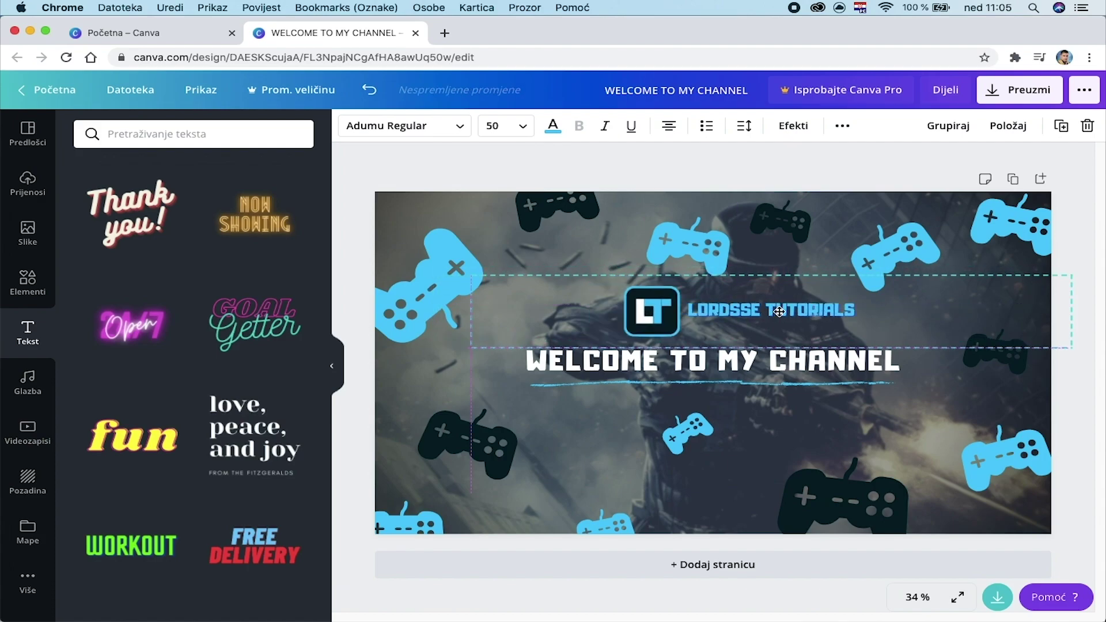
drag(779, 312, 741, 317)
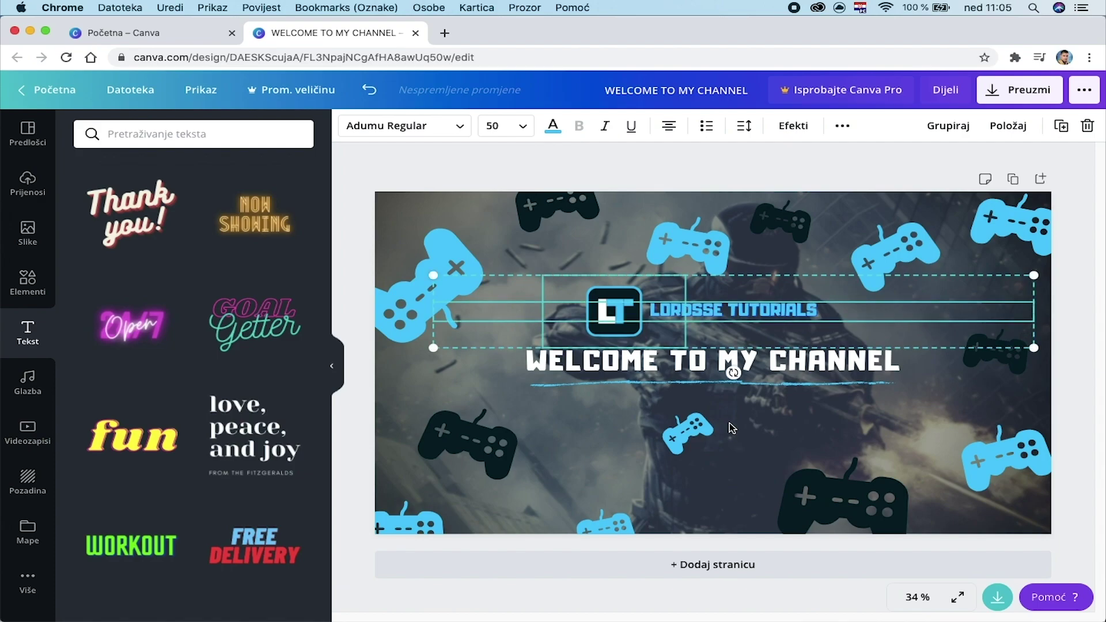
click(817, 261)
click(786, 314)
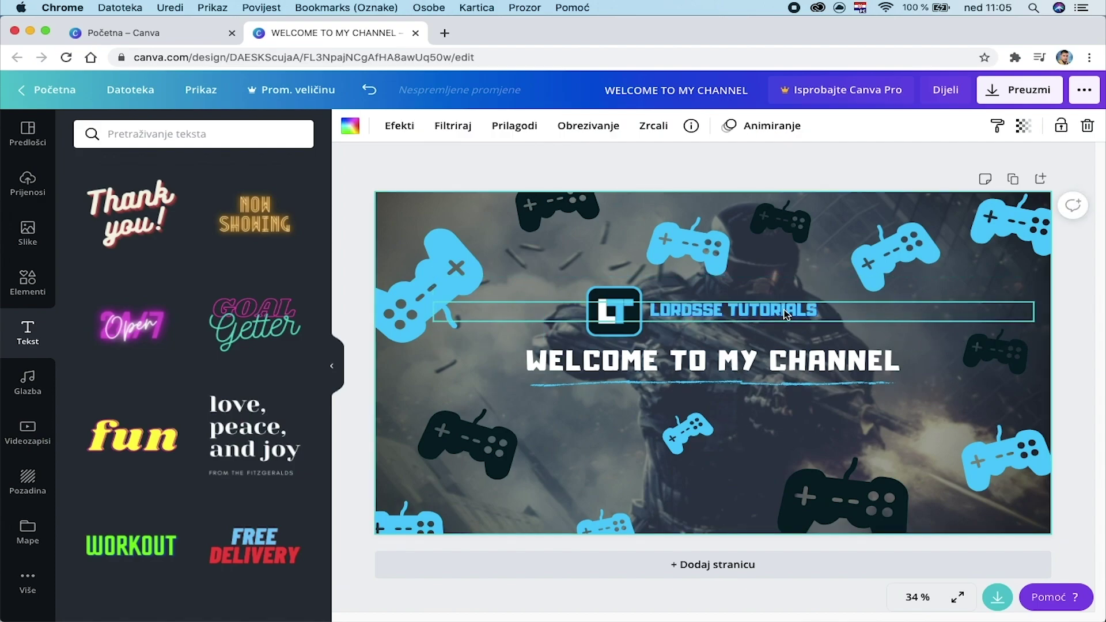
Step: Look through the graphic element categories for extra decorations suited to the banner
click(756, 444)
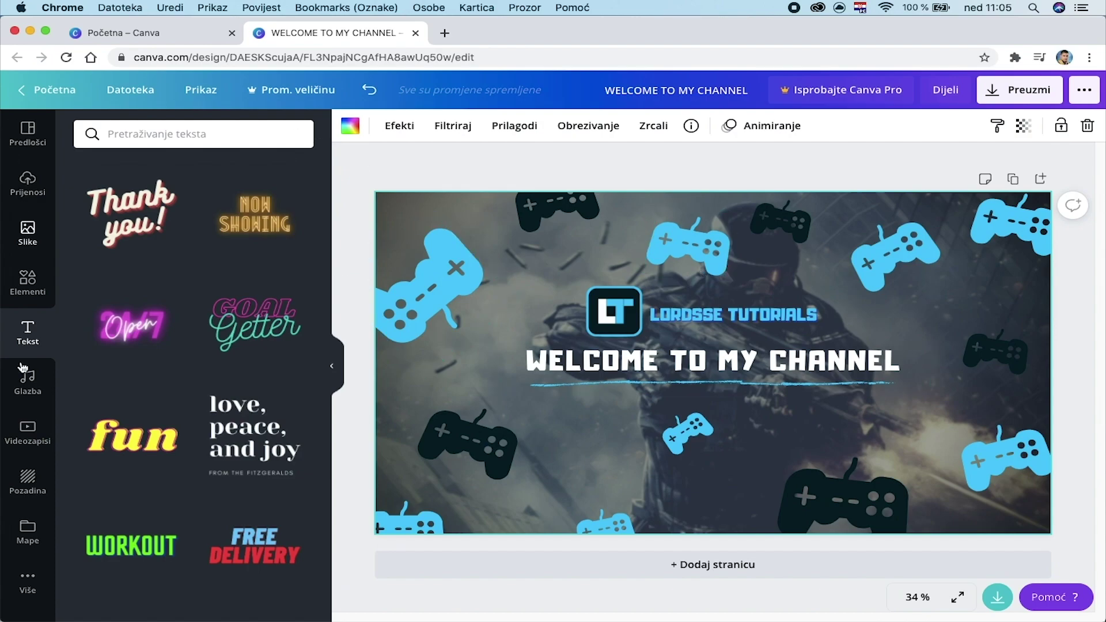
click(28, 282)
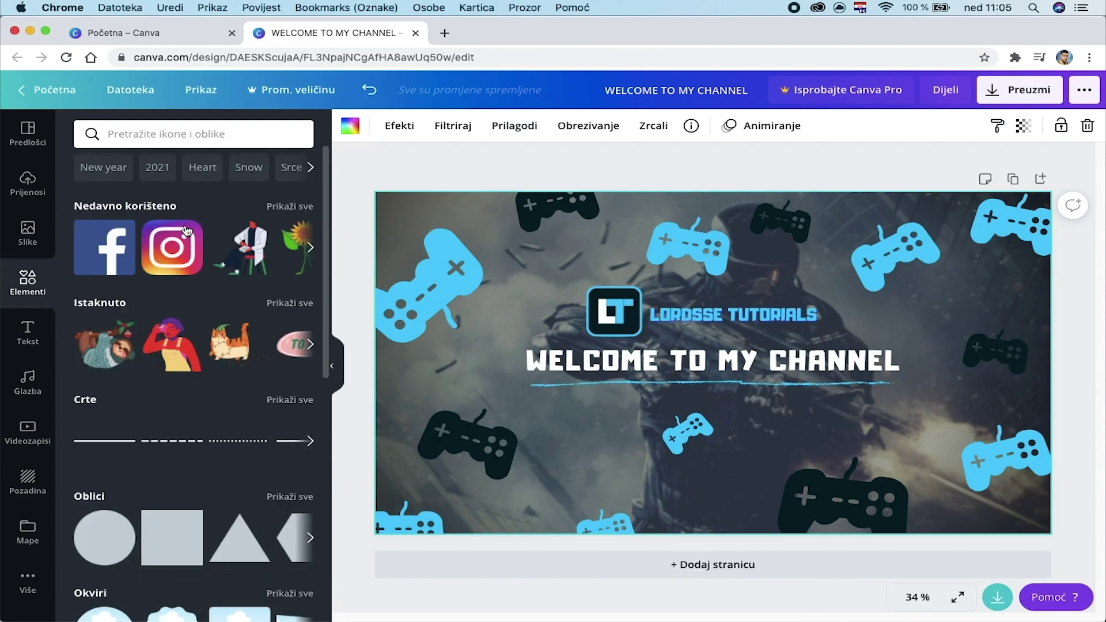
scroll(191, 369, down, 8)
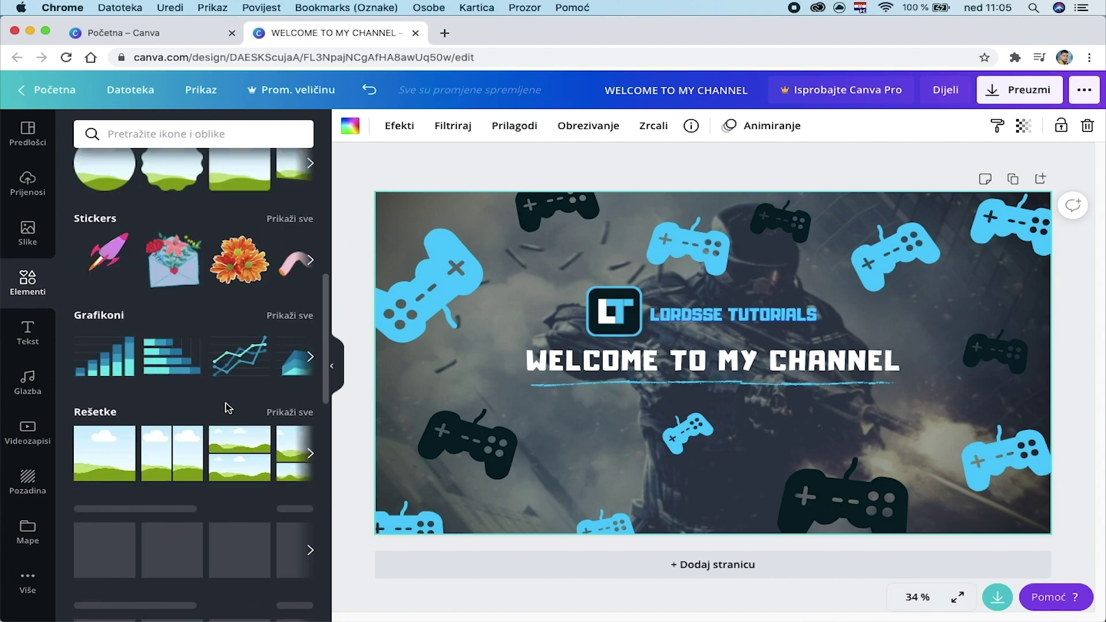
scroll(227, 408, down, 10)
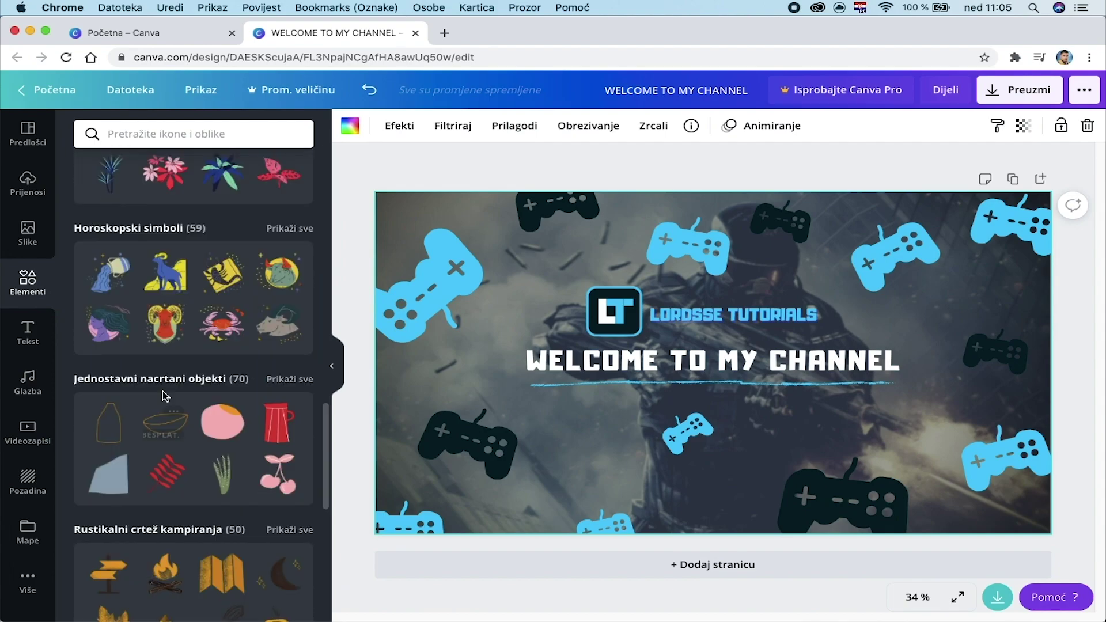
scroll(179, 263, up, 4)
mouse_move(171, 205)
mouse_down()
mouse_move(1077, 393)
mouse_move(869, 400)
mouse_move(835, 365)
mouse_move(871, 410)
mouse_move(163, 207)
mouse_up()
scroll(160, 405, down, 5)
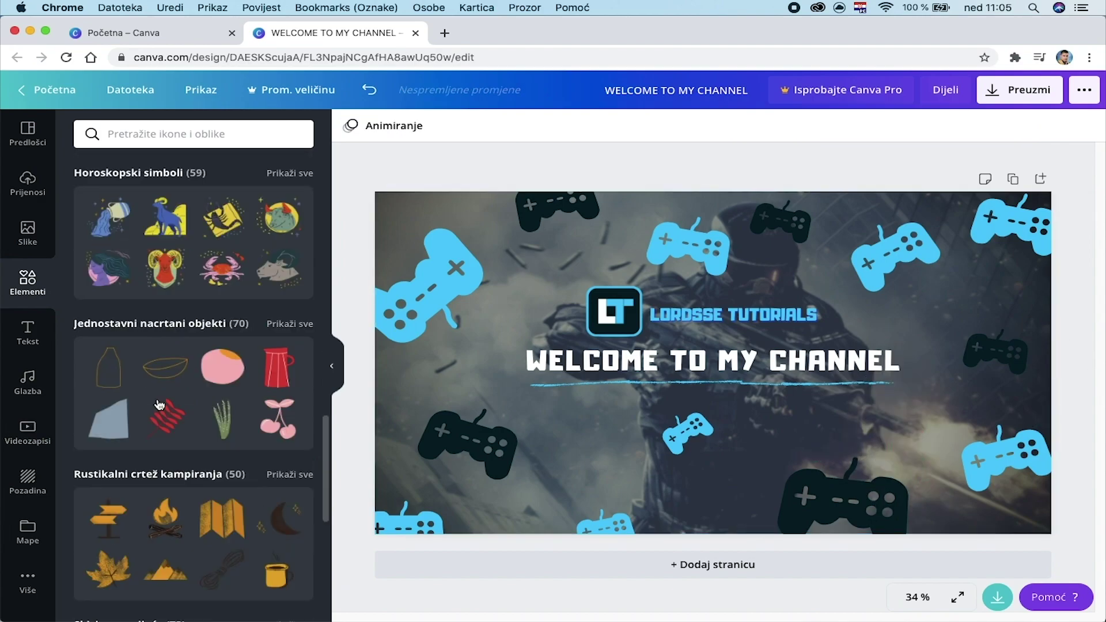
Step: Search the elements library for "game" and look through the gaming graphics
click(194, 135)
text(game)
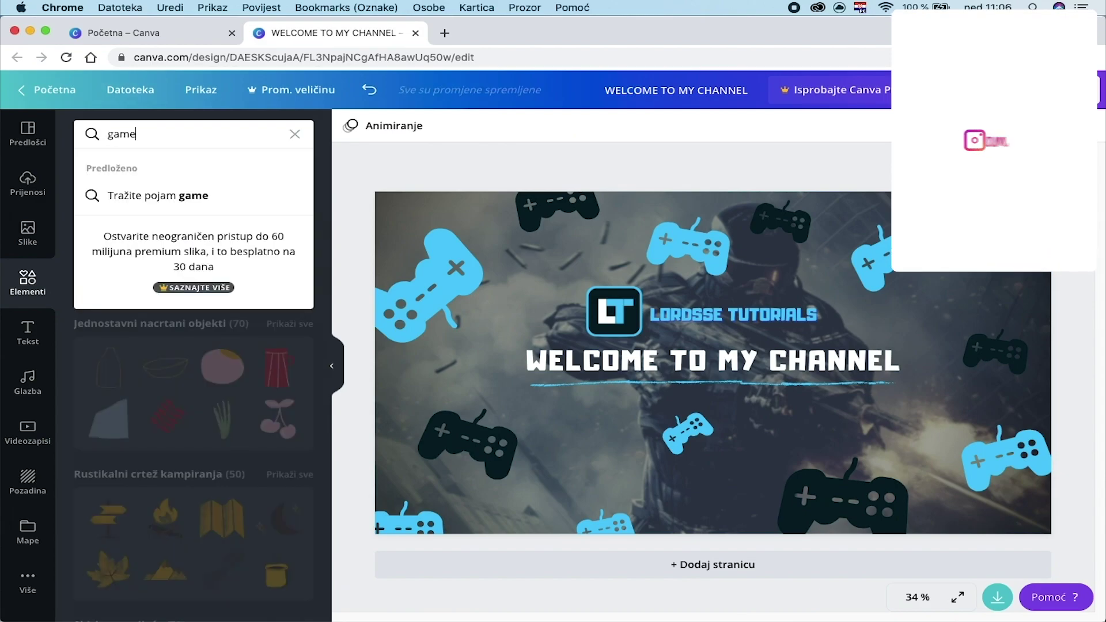
key(Return)
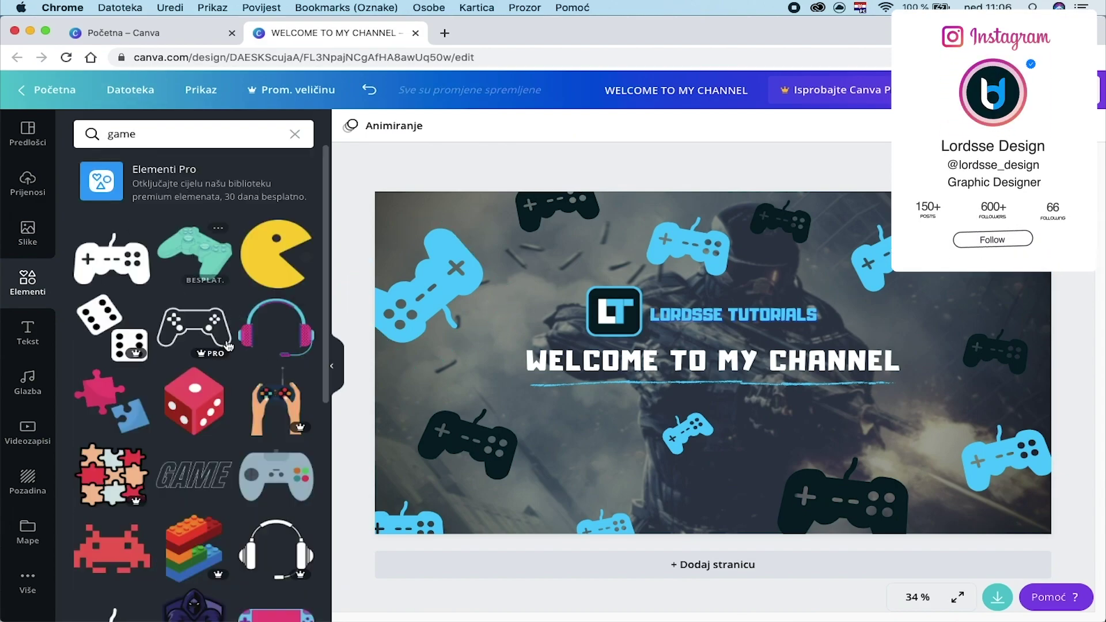
scroll(248, 404, down, 5)
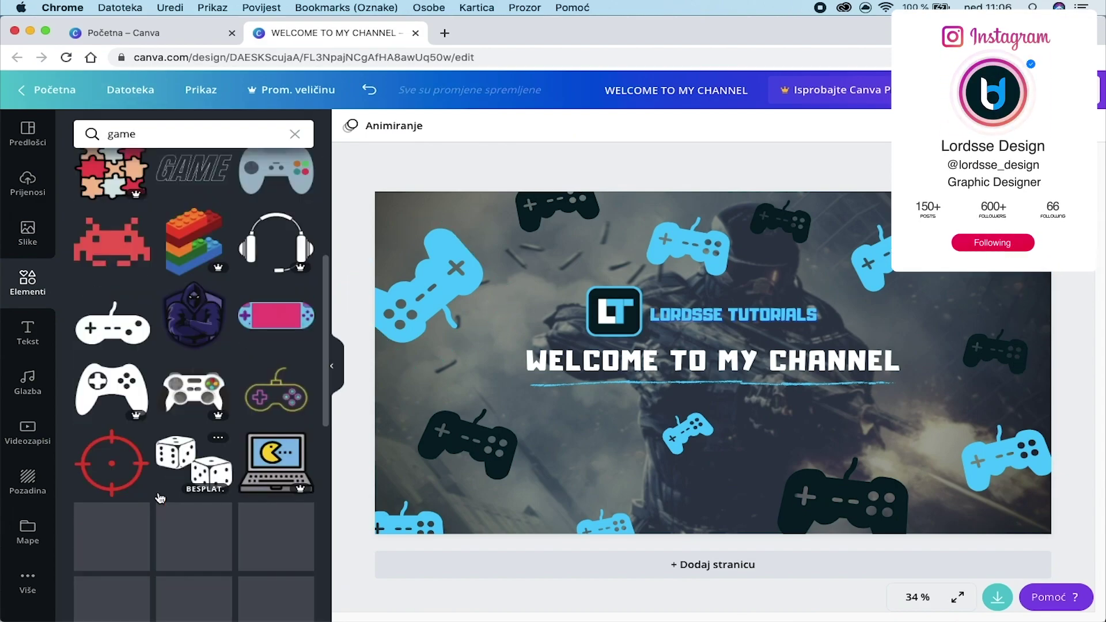
scroll(262, 464, down, 2)
Step: Try the red crosshair graphic on the banner, remove it, and look through more gaming graphics
drag(112, 323, 780, 478)
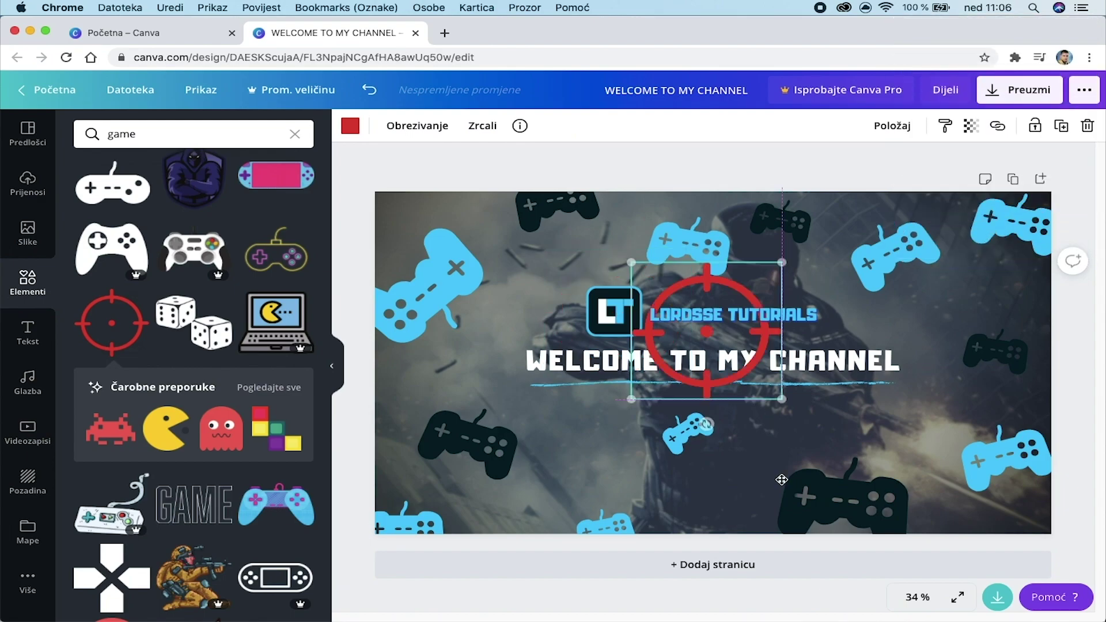
key(Delete)
scroll(228, 445, down, 10)
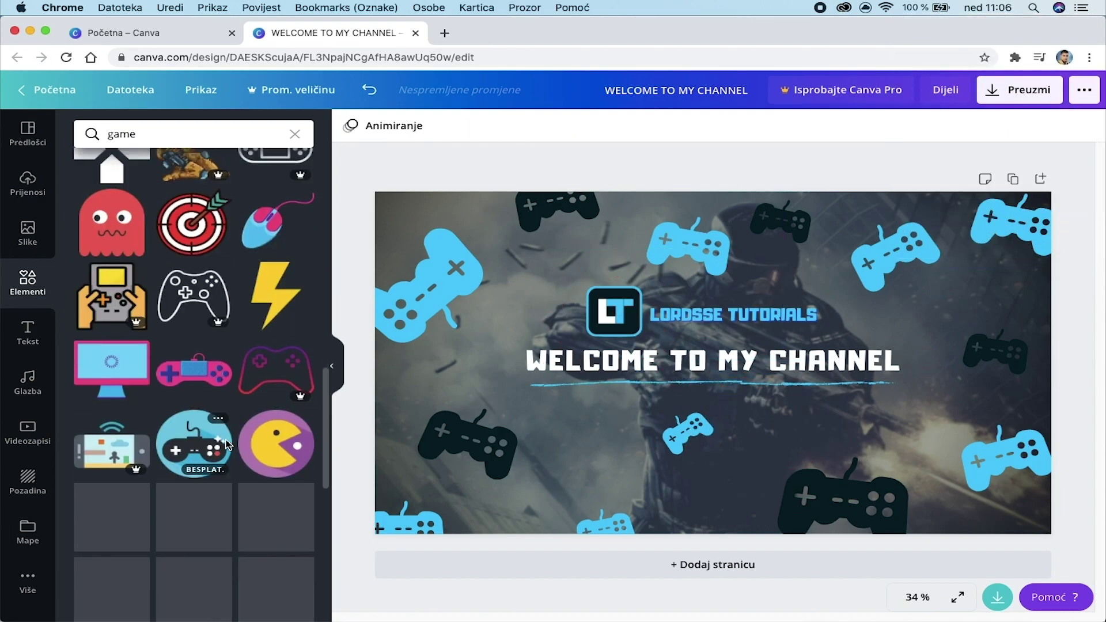
scroll(206, 441, down, 8)
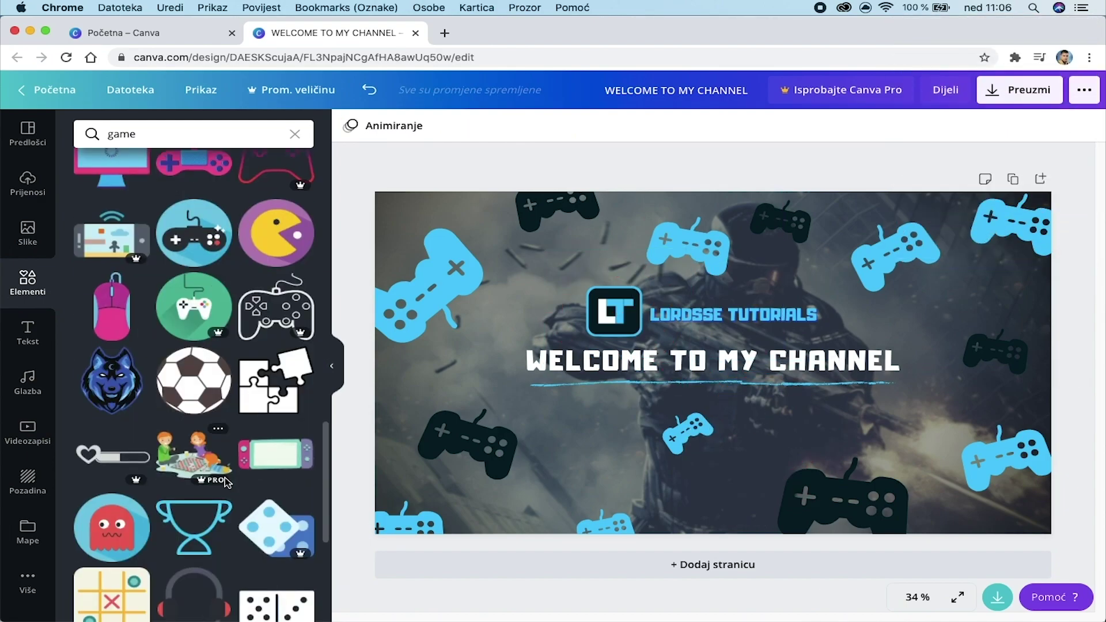
Step: Search the elements library for "social media" graphics instead of "game"
click(149, 137)
key(BackSpace)
key(BackSpace)
key(BackSpace)
key(BackSpace)
text(c)
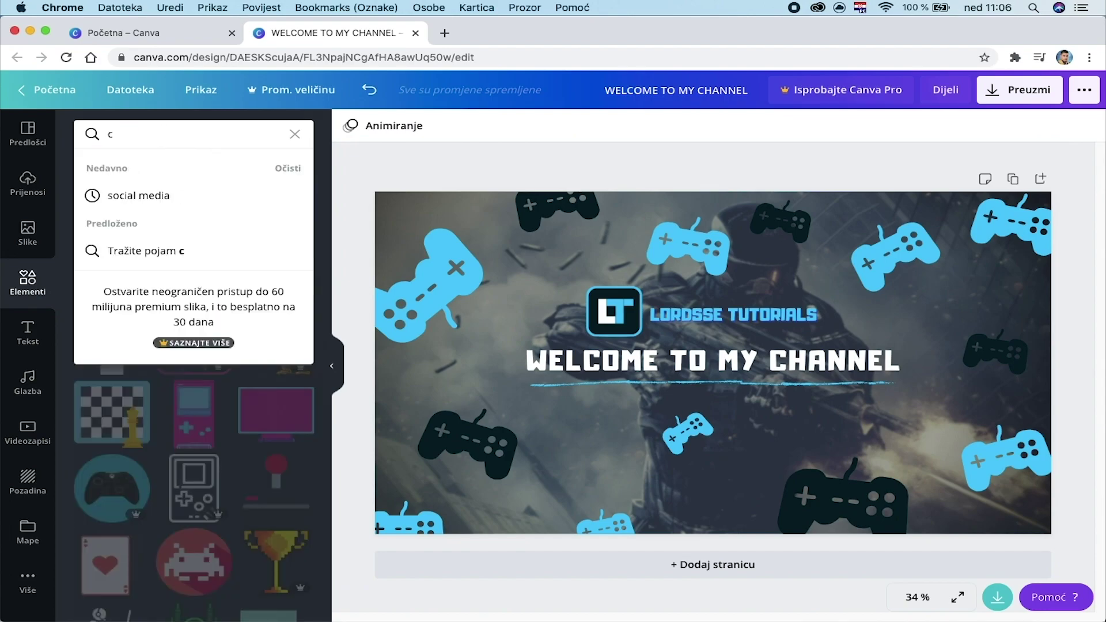
key(BackSpace)
text(social media)
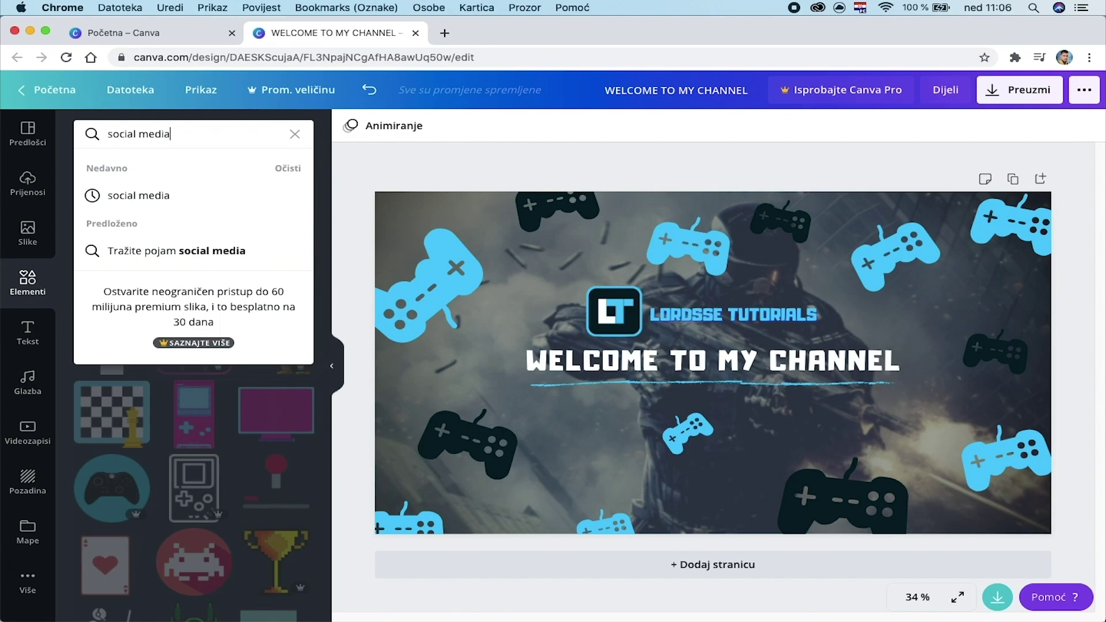
key(Return)
Step: Try the Instagram icon on the lower part of the banner and remove it
drag(117, 252, 804, 466)
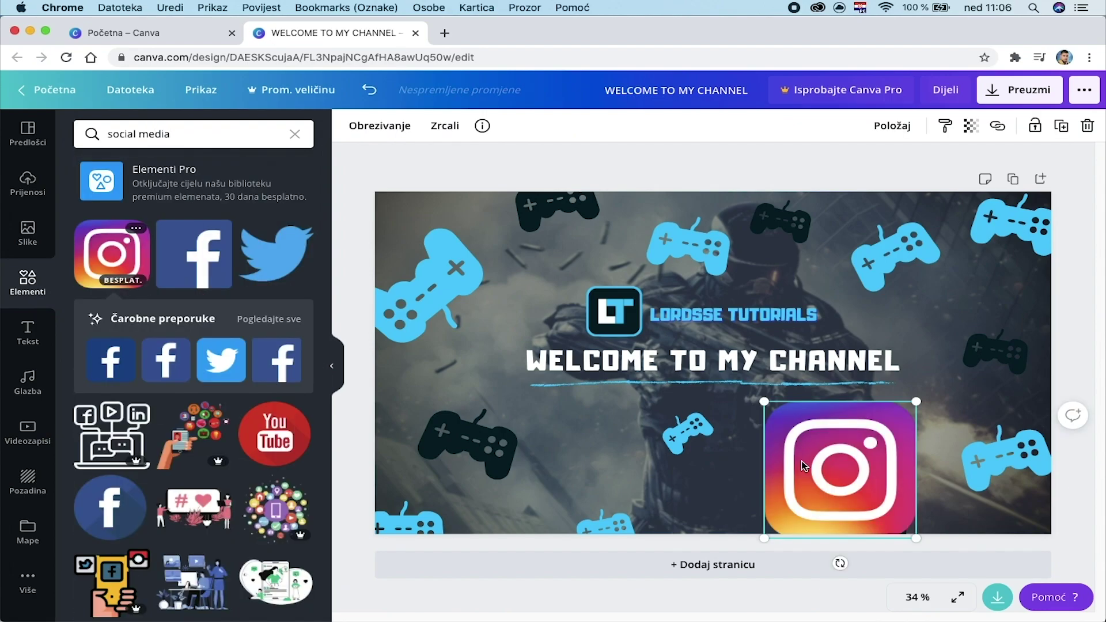
key(Delete)
click(804, 305)
click(813, 267)
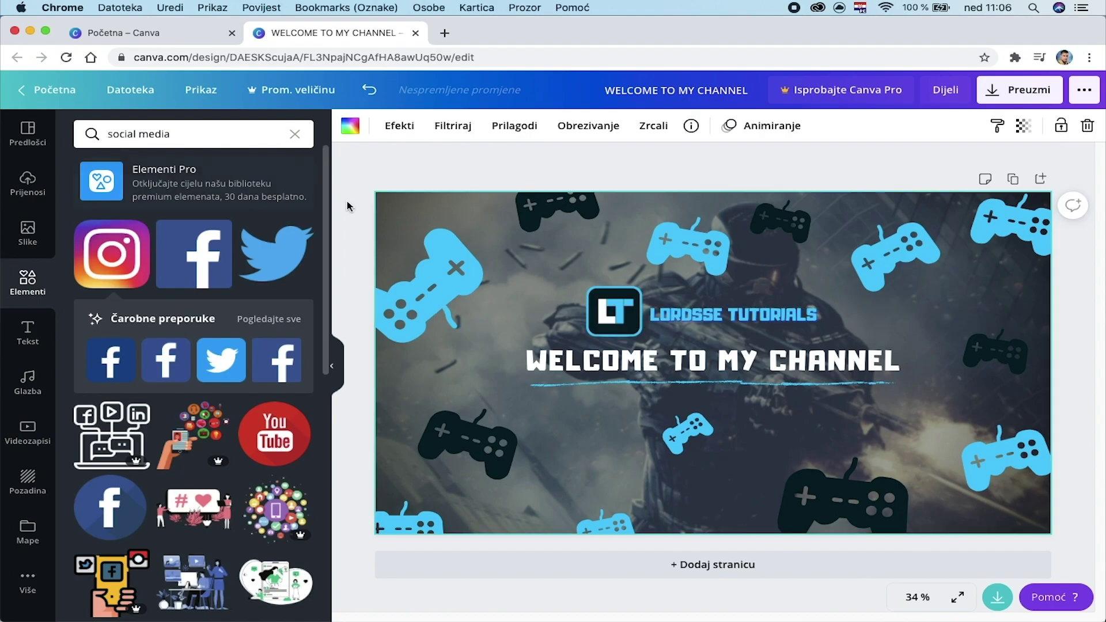
Step: Look through further social media icons and leave the search results
scroll(130, 444, down, 5)
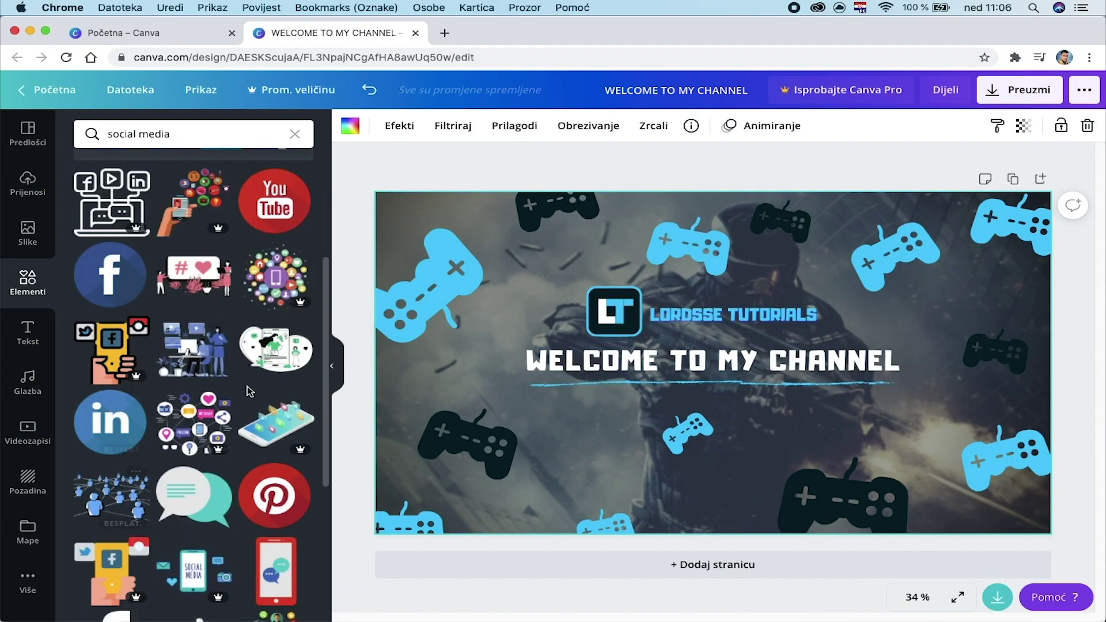
scroll(176, 378, down, 7)
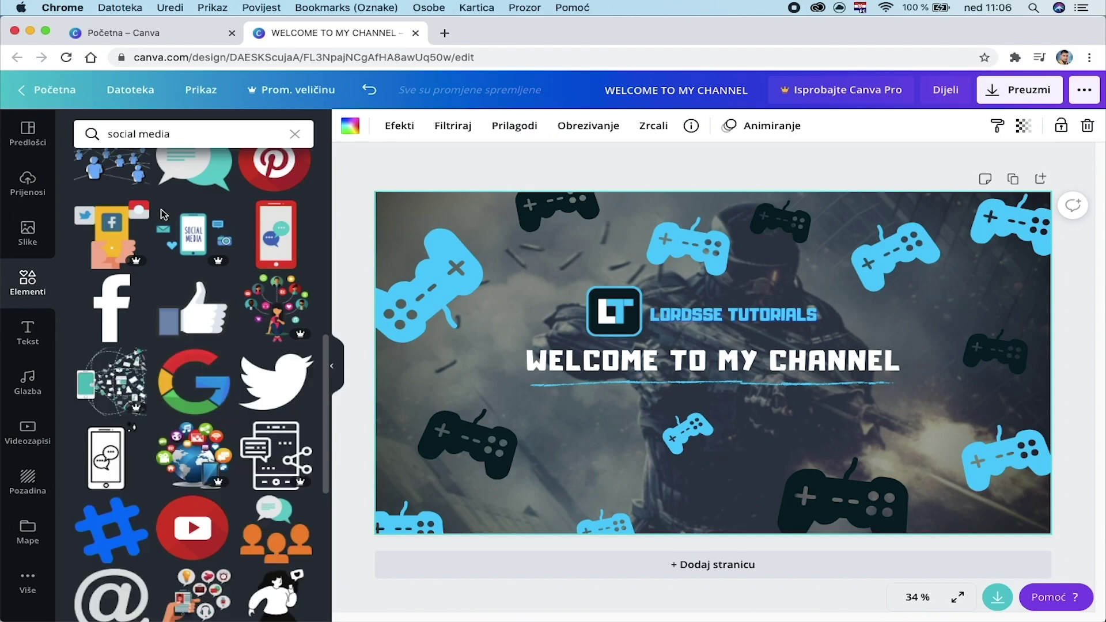
scroll(165, 376, down, 1)
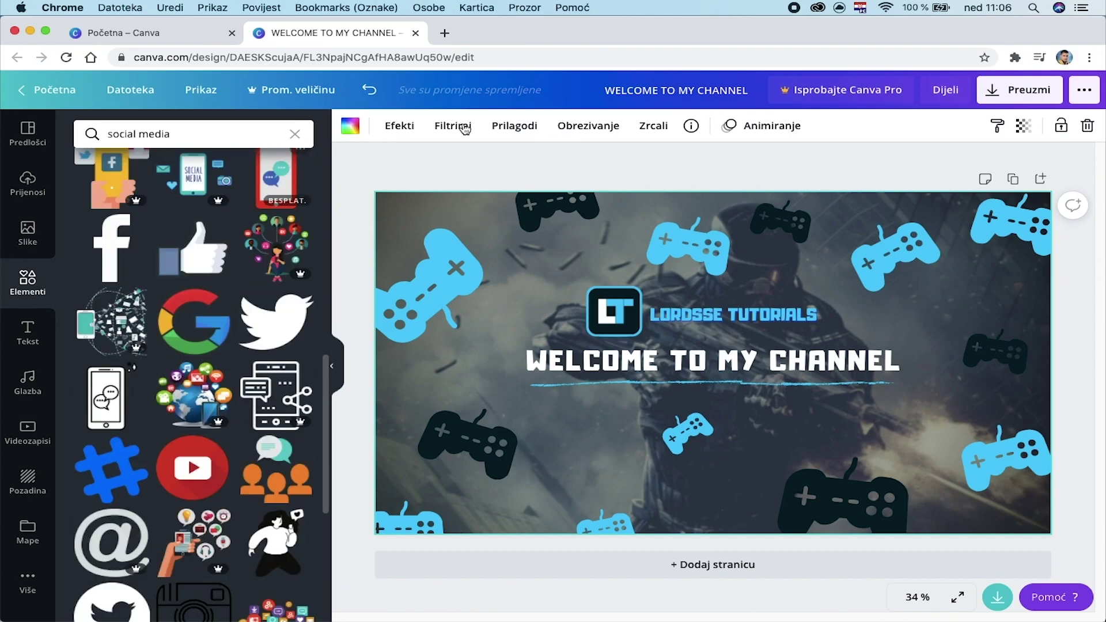
click(444, 155)
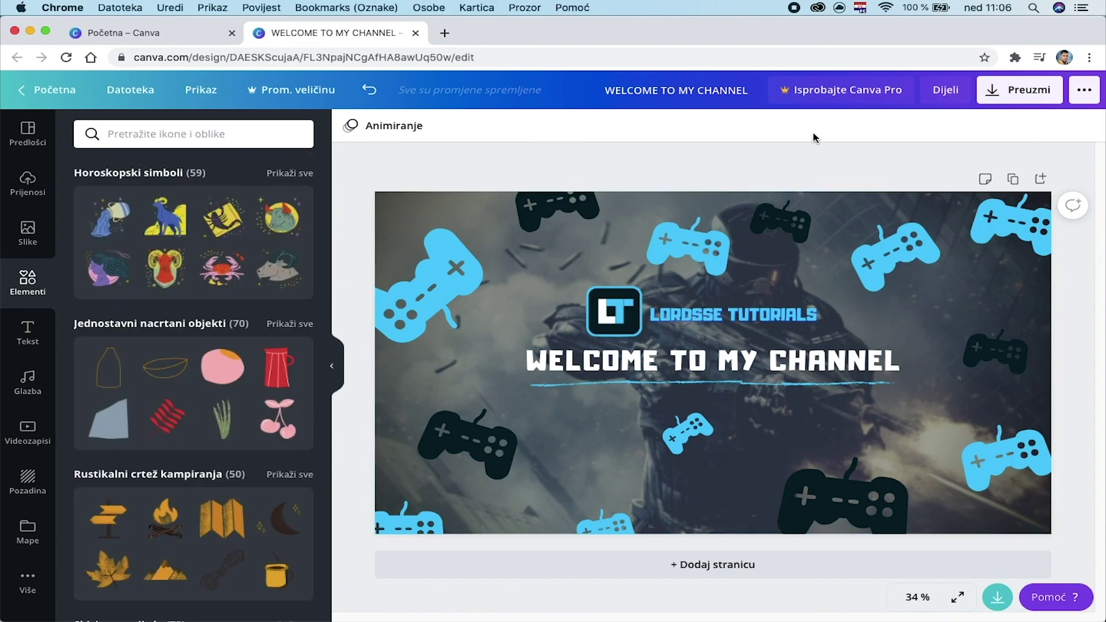
Step: Download the finished banner as a PNG, look through the other available download file types, and close the download options
click(1027, 92)
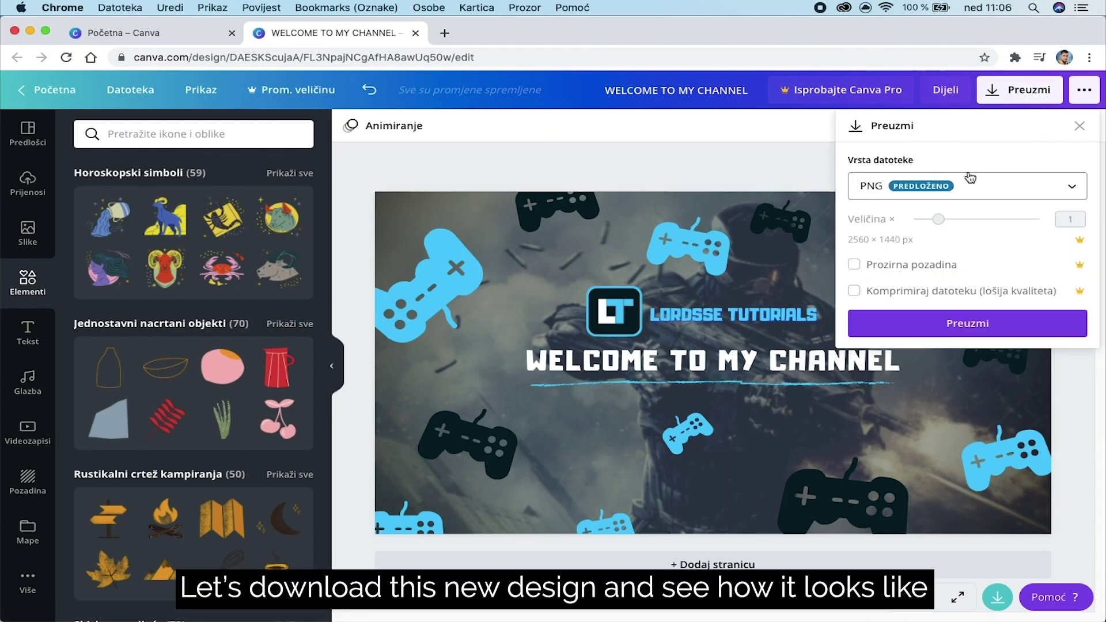
click(923, 330)
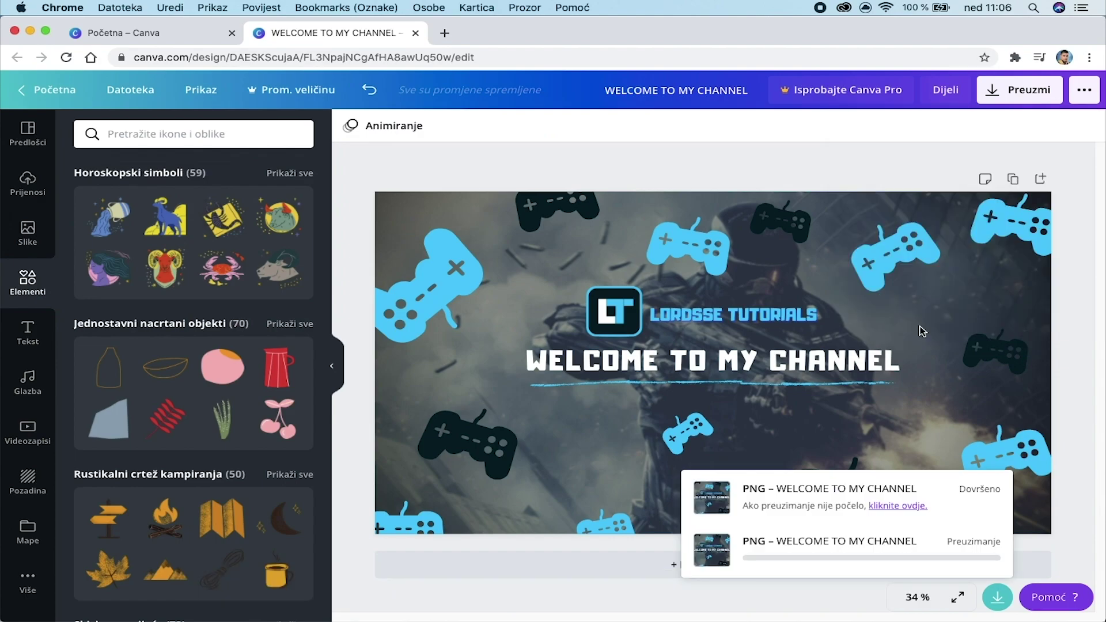
click(928, 182)
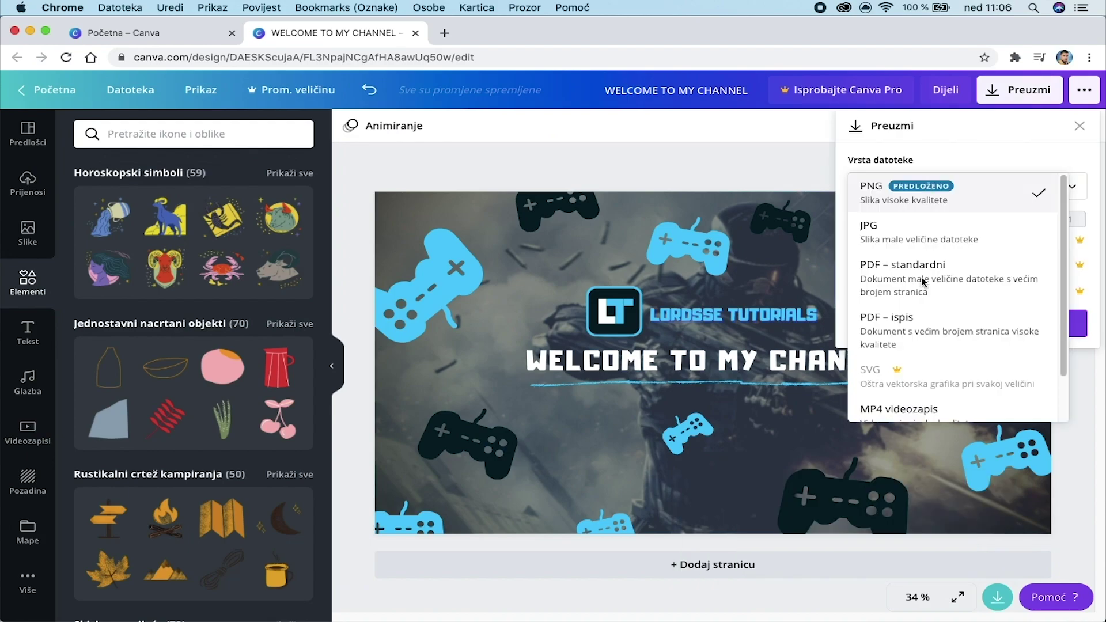
scroll(909, 328, down, 2)
scroll(903, 331, up, 2)
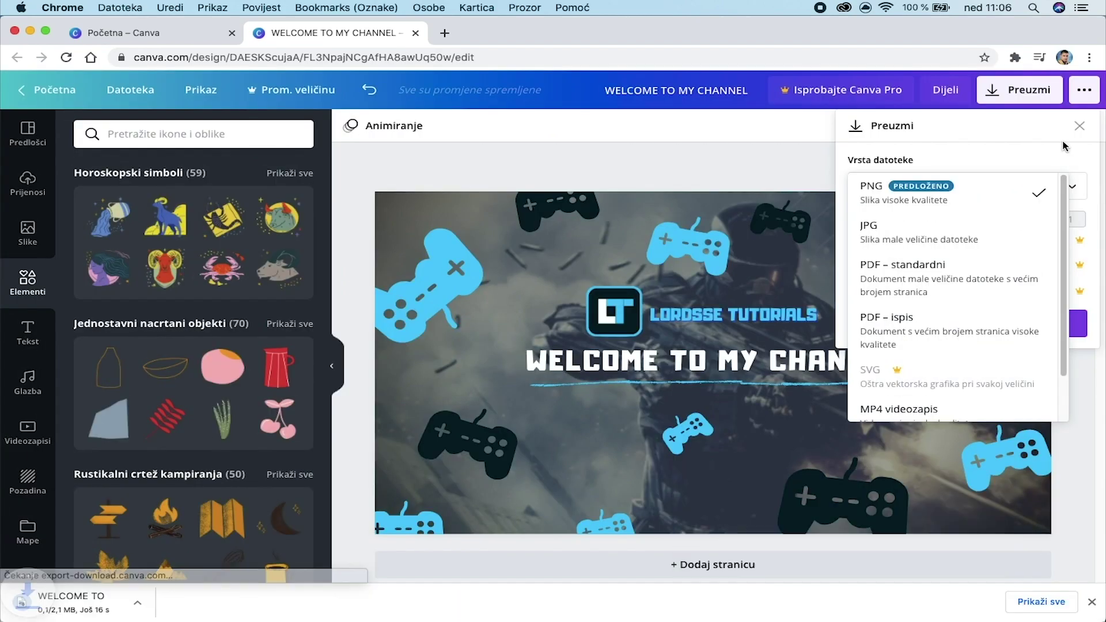
click(1070, 142)
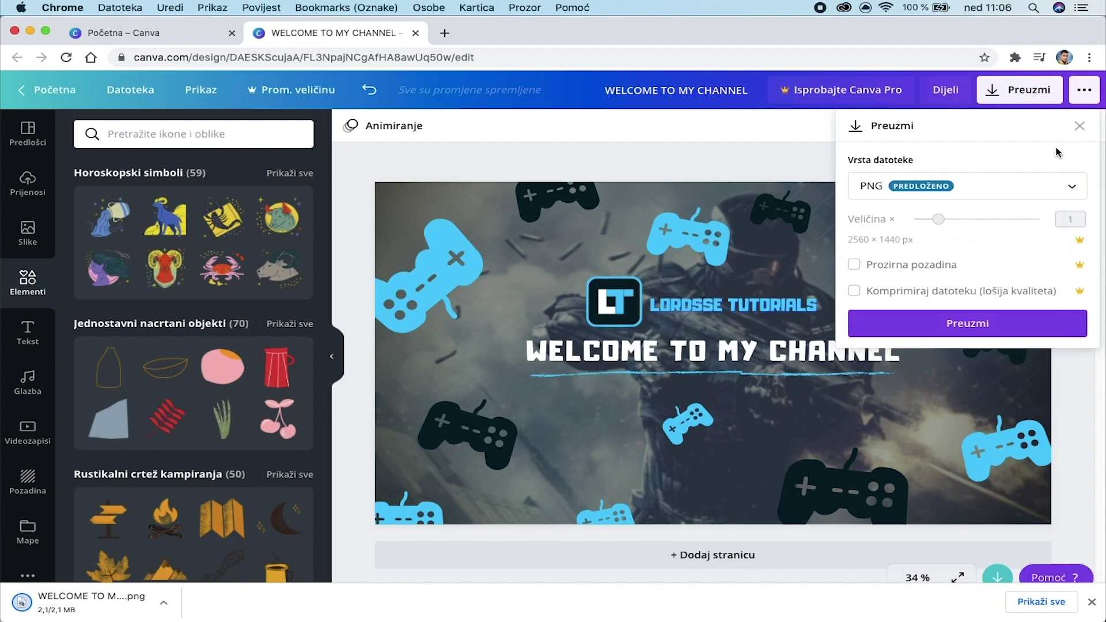
click(550, 496)
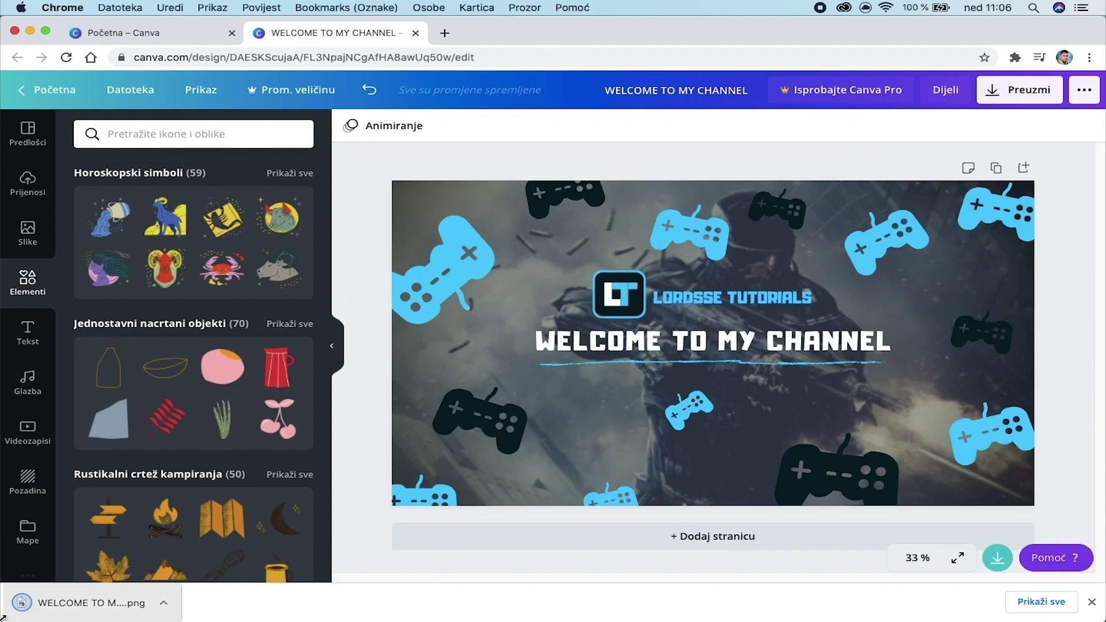